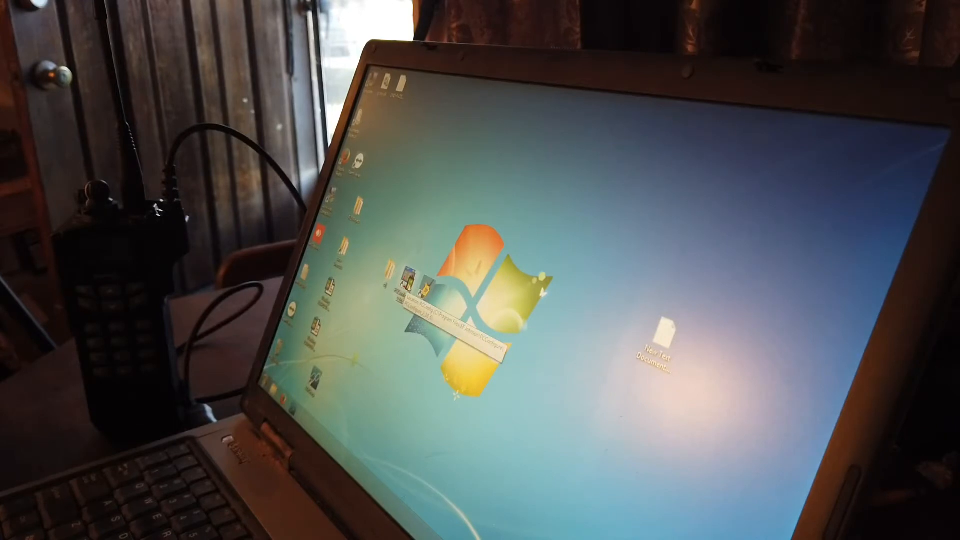
Step: Launch PCConfigure from the desktop and maximize its window
double_click(408, 283)
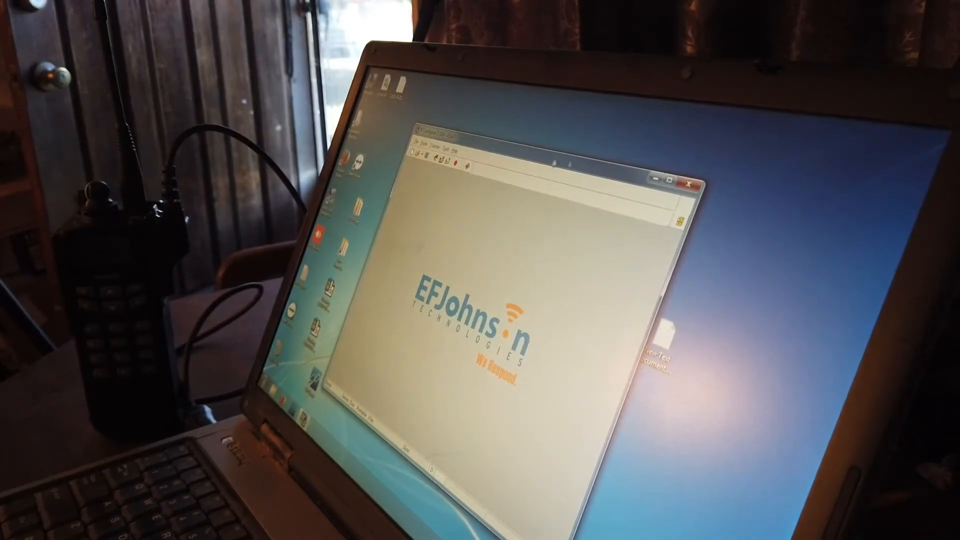
left_click_drag(537, 159, 543, 132)
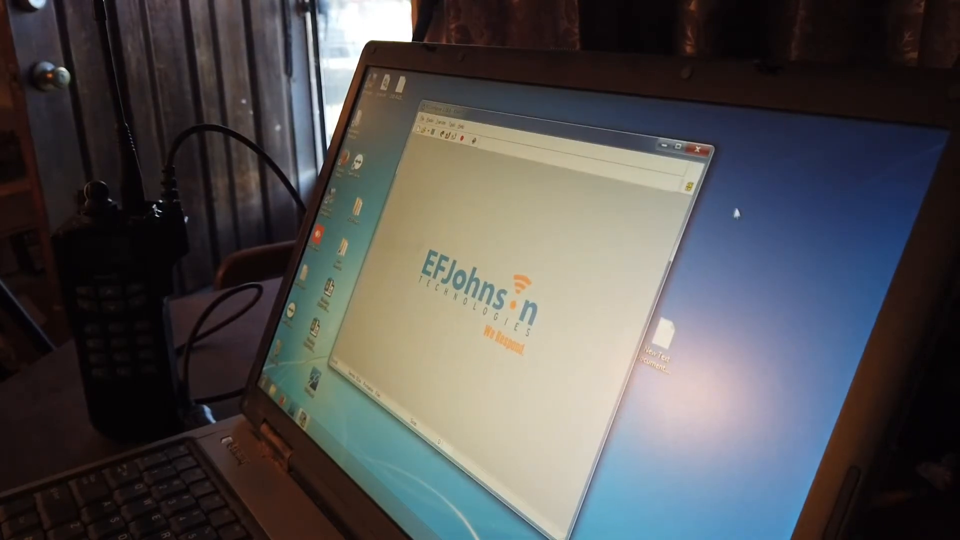
left_click(679, 147)
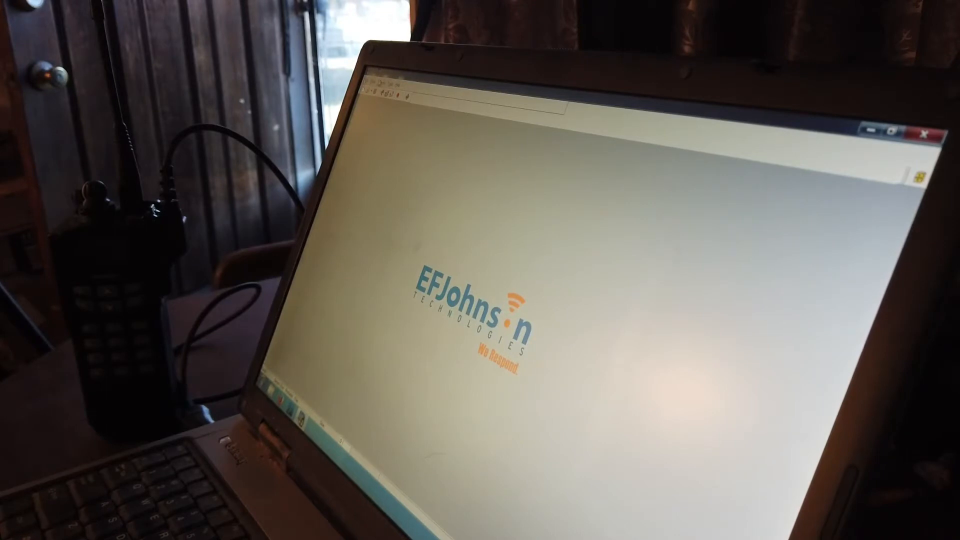
Step: Check the available COM port selection for the radio connection and dismiss the dialog
left_click(382, 84)
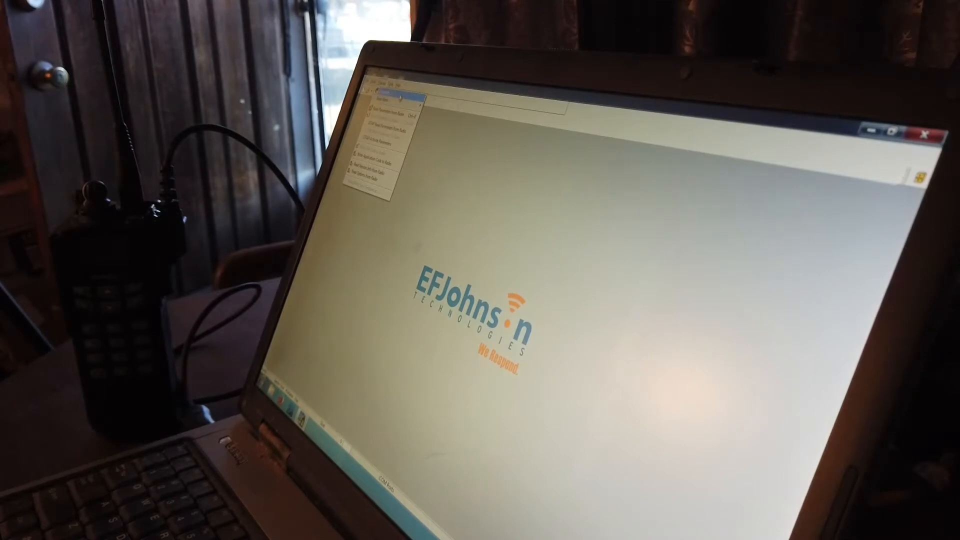
left_click(398, 116)
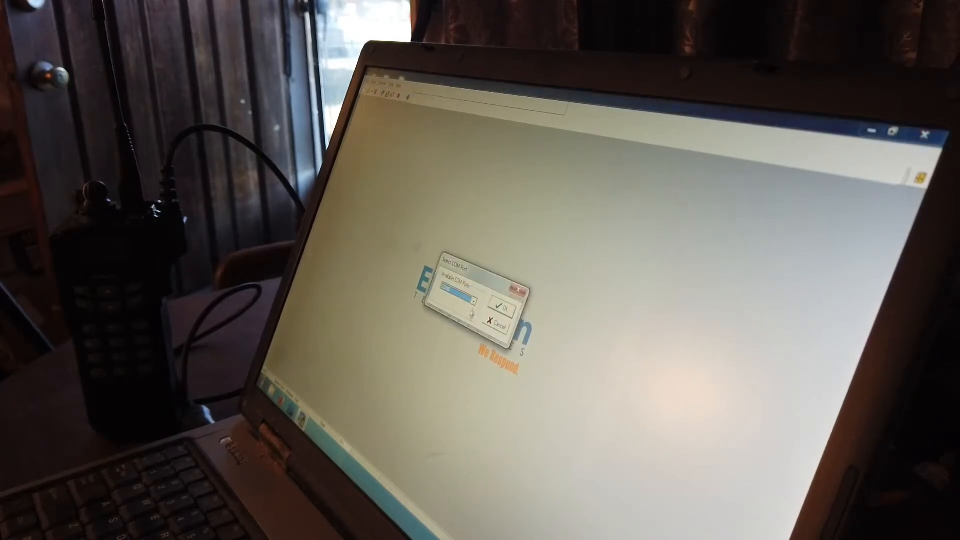
left_click(498, 326)
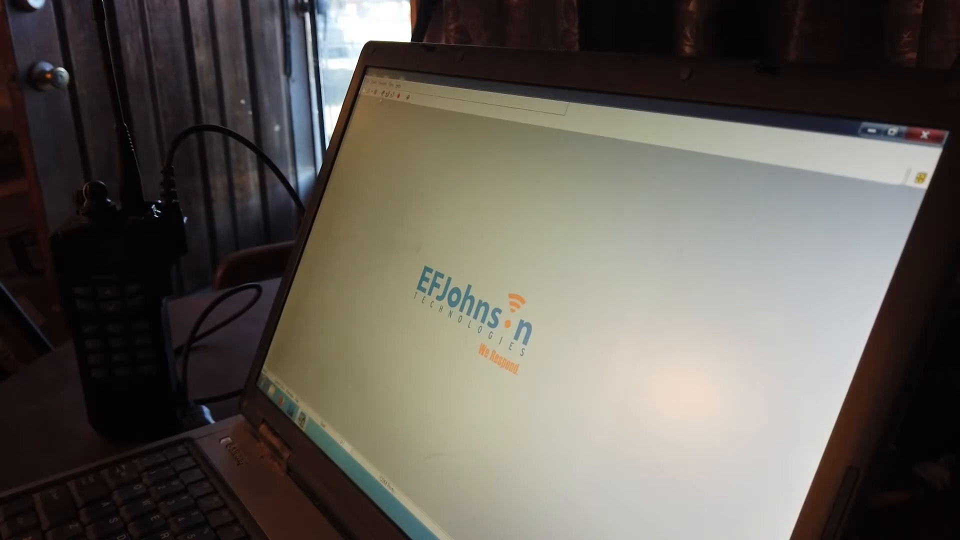
Step: Read the parameters from the connected radio into PCConfigure
left_click(380, 85)
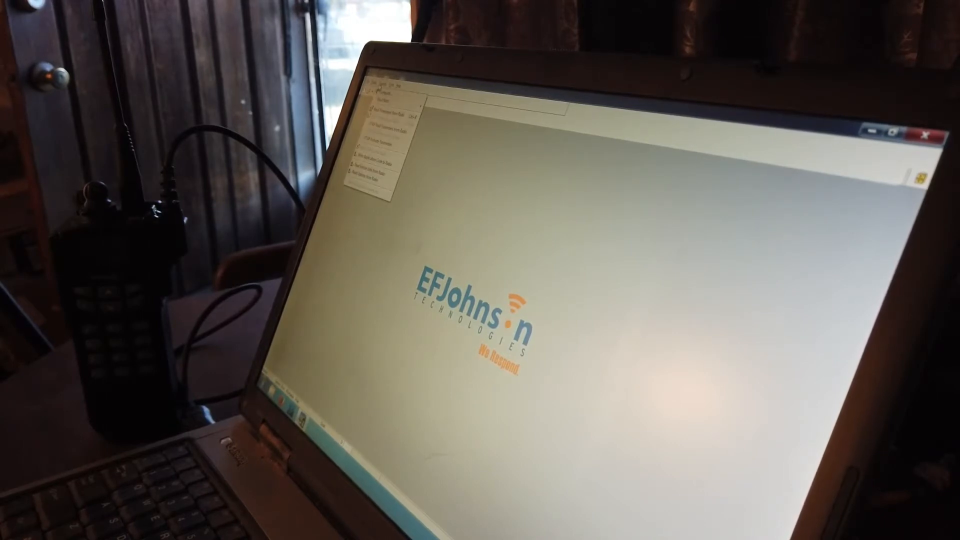
mouse_move(378, 99)
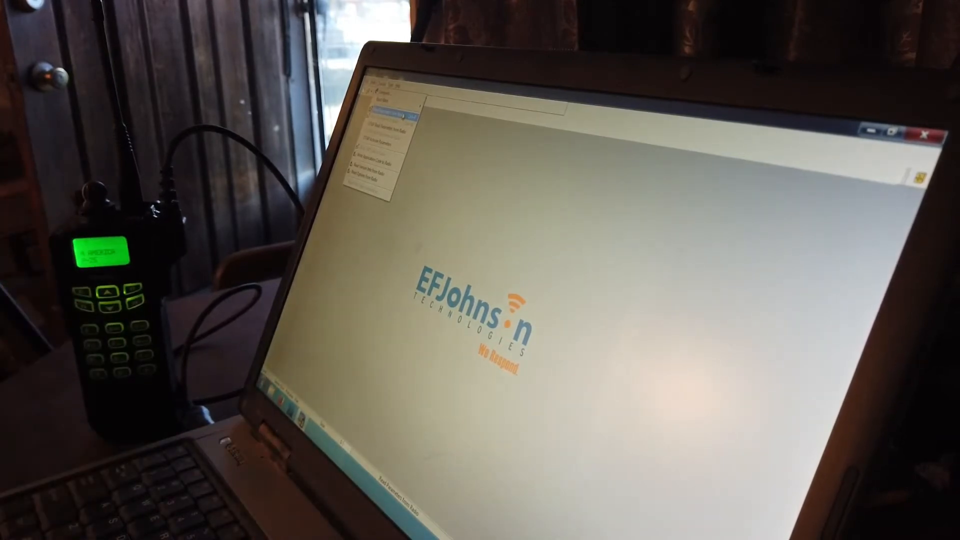
left_click(403, 115)
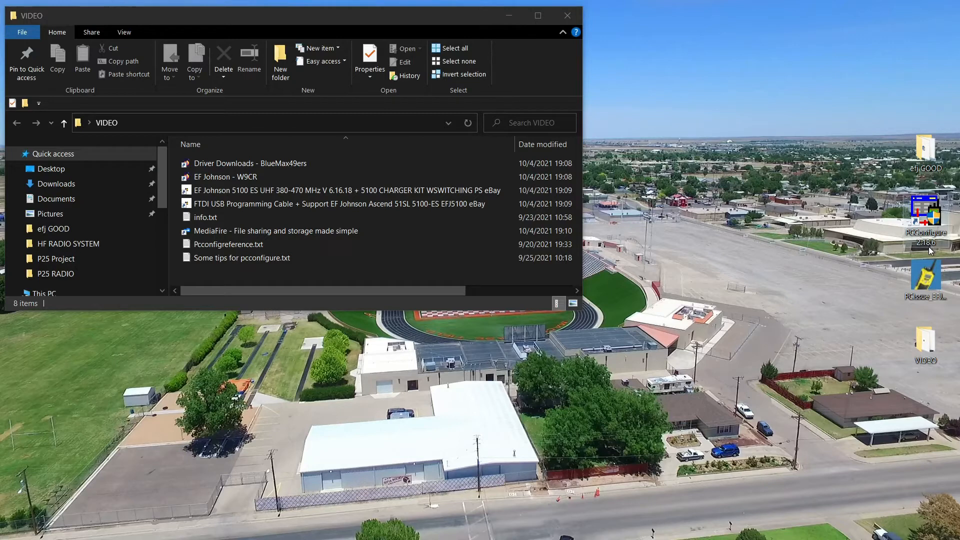
Step: Open "Some tips for pcconfigure.txt" from the VIDEO folder in Notepad and reposition its window
left_click(926, 283)
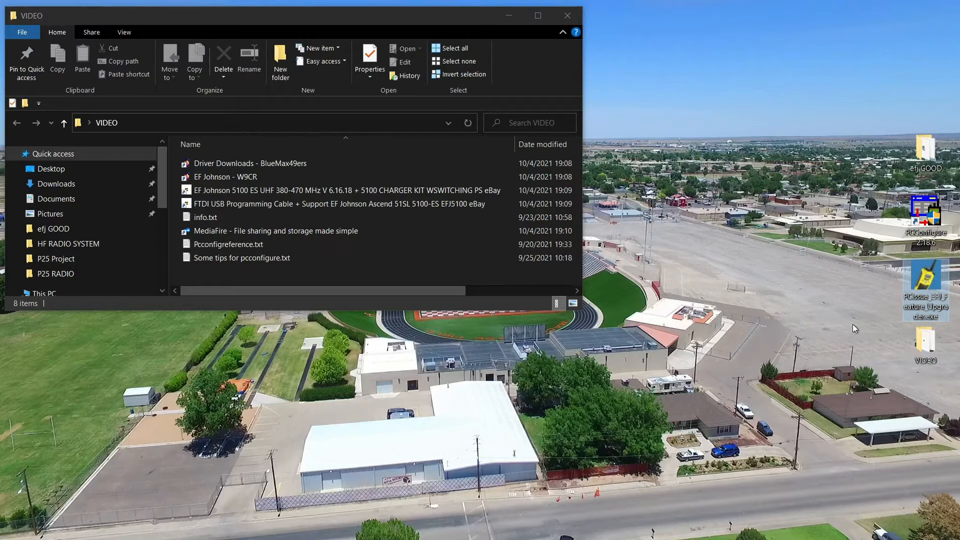
mouse_move(926, 309)
left_click(226, 217)
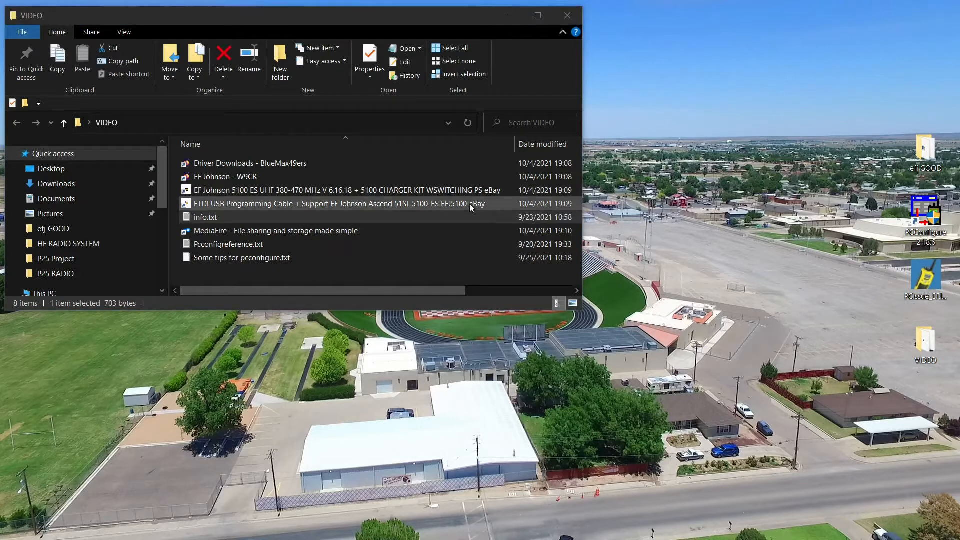
left_click(241, 244)
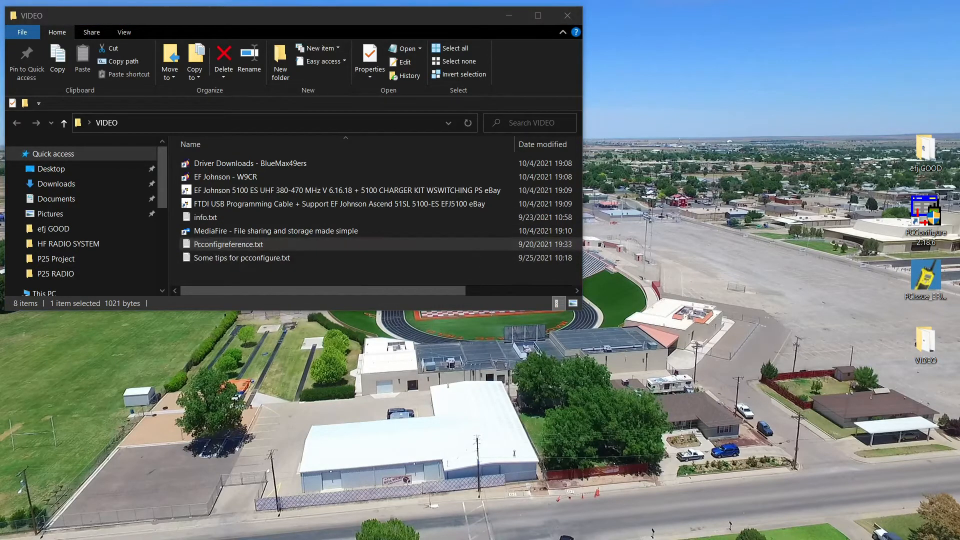
left_click(269, 258)
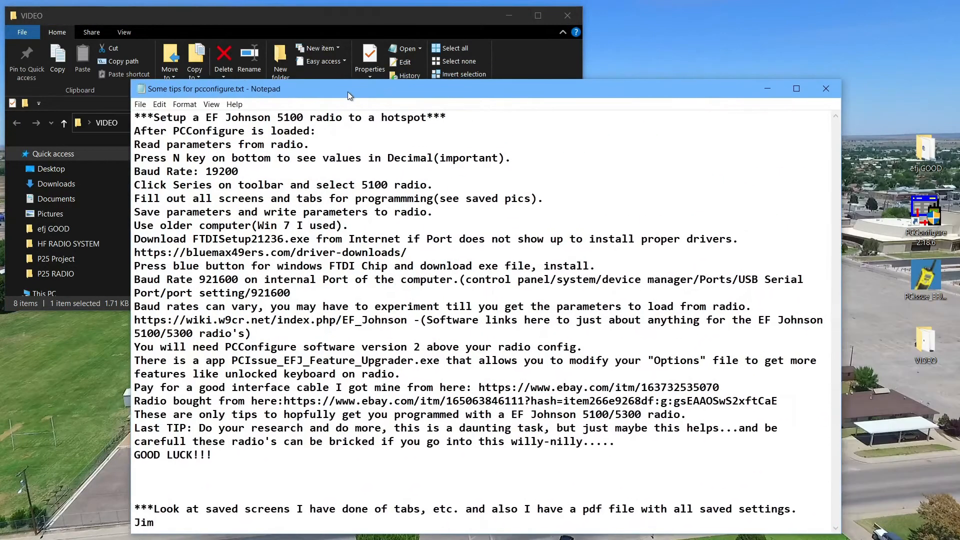
left_click_drag(347, 91, 299, 32)
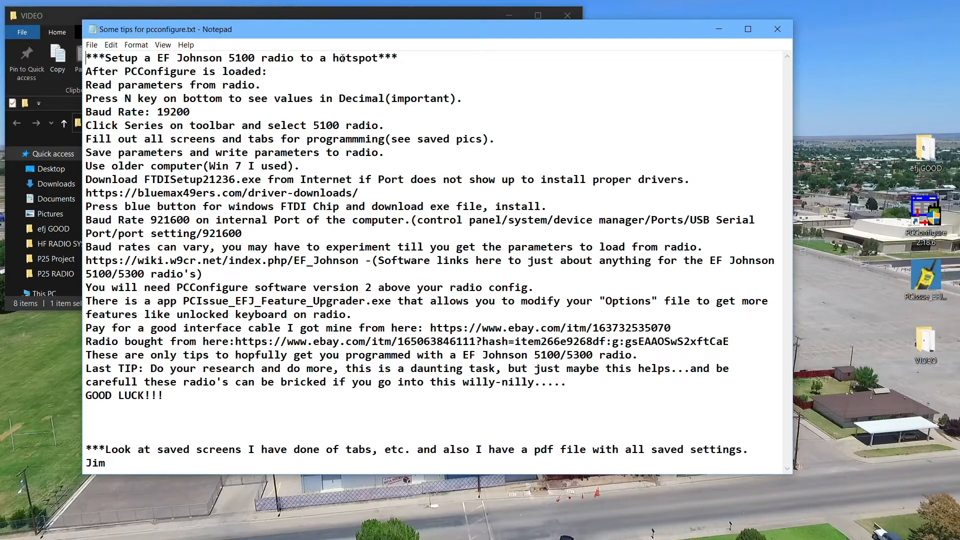
Step: Review the setup tips on the hotspot, reading parameters from the radio, and the N key for decimal values
left_click_drag(333, 58, 378, 58)
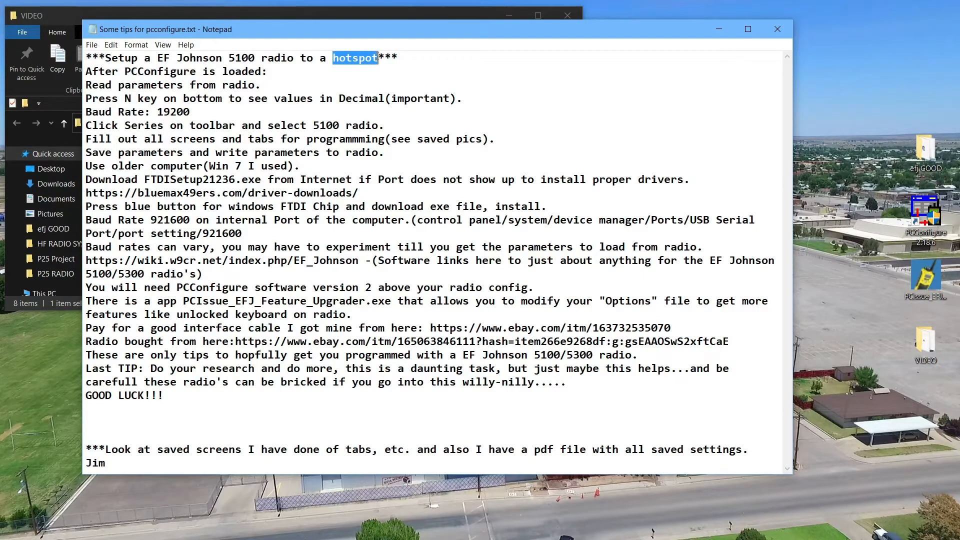
left_click(383, 72)
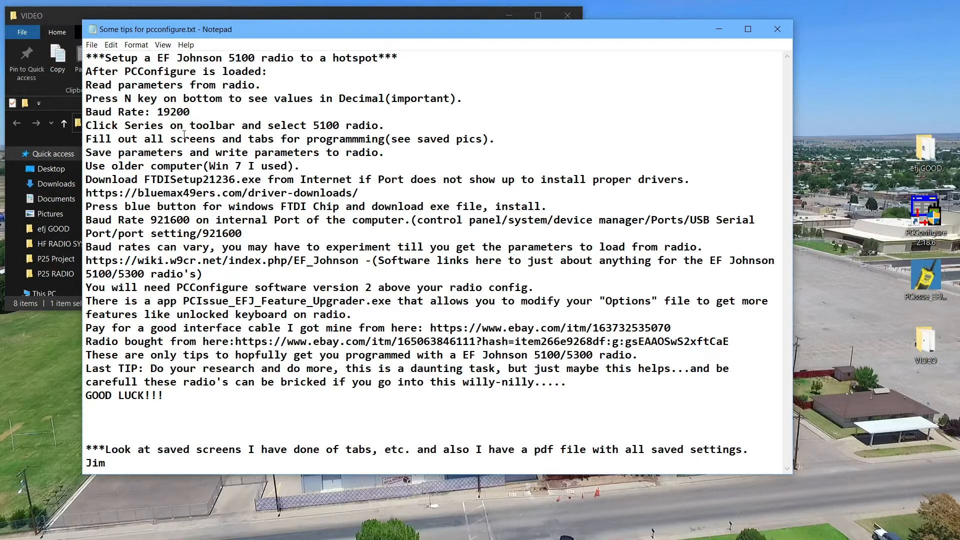
left_click_drag(387, 32, 345, 28)
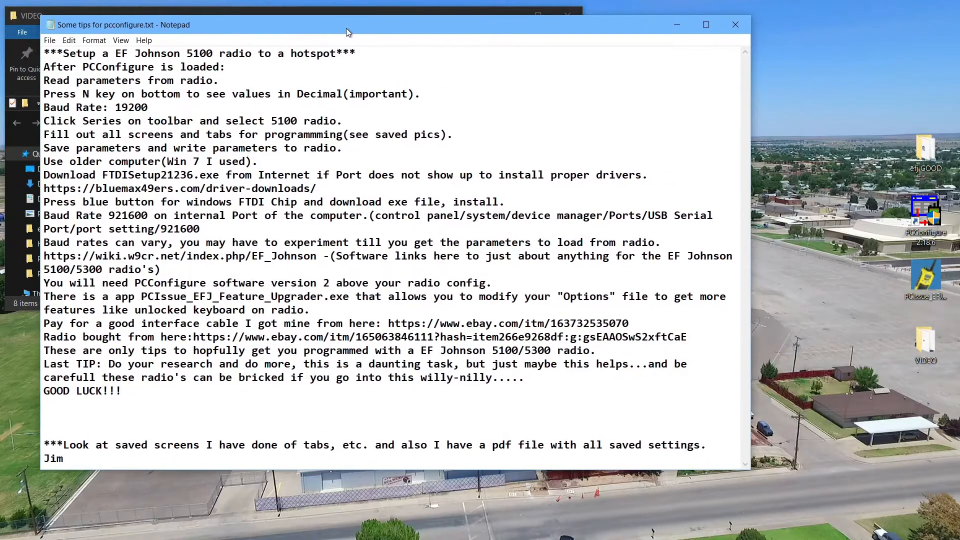
left_click(934, 230)
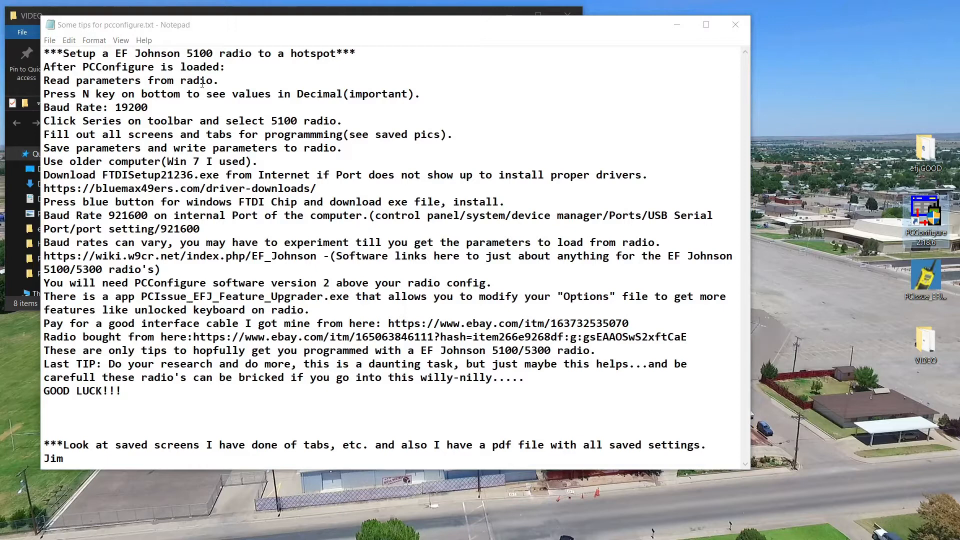
left_click_drag(82, 94, 88, 94)
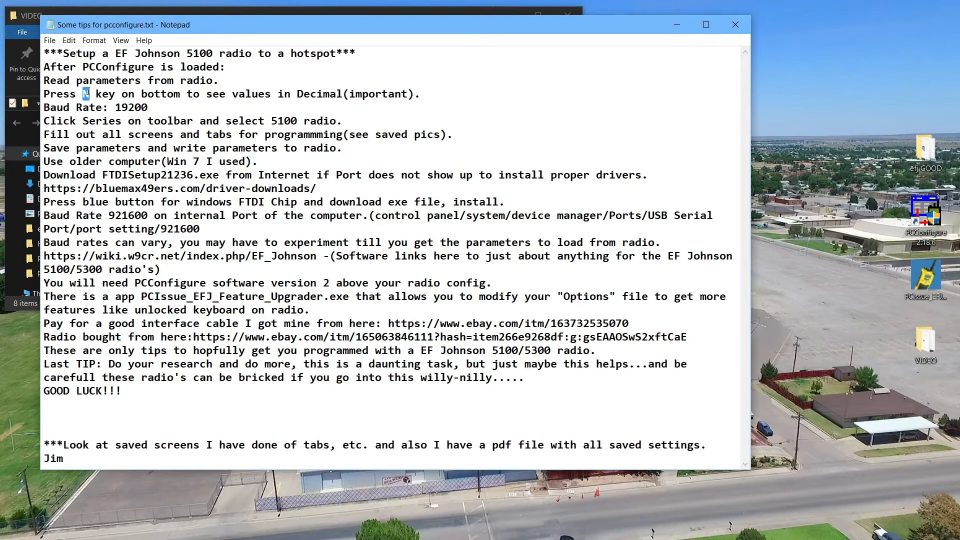
left_click(83, 94)
left_click_drag(86, 94, 89, 94)
left_click(208, 92)
Step: Review the tips on selecting the 5100 radio series and highlight the bluemax49ers.com driver download address
left_click_drag(271, 121, 298, 120)
left_click(298, 122)
left_click_drag(298, 121, 274, 121)
left_click(274, 122)
left_click(355, 147)
left_click_drag(44, 189, 333, 184)
Step: Move the tips window aside and open the "Driver Downloads - BlueMax49ers" link from the VIDEO folder
left_click_drag(429, 28, 720, 76)
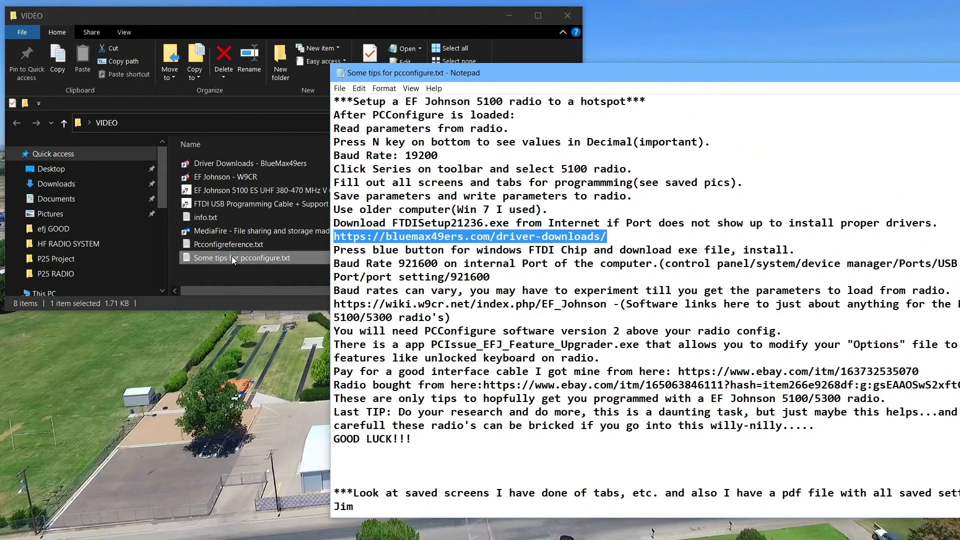
left_click_drag(508, 77, 576, 49)
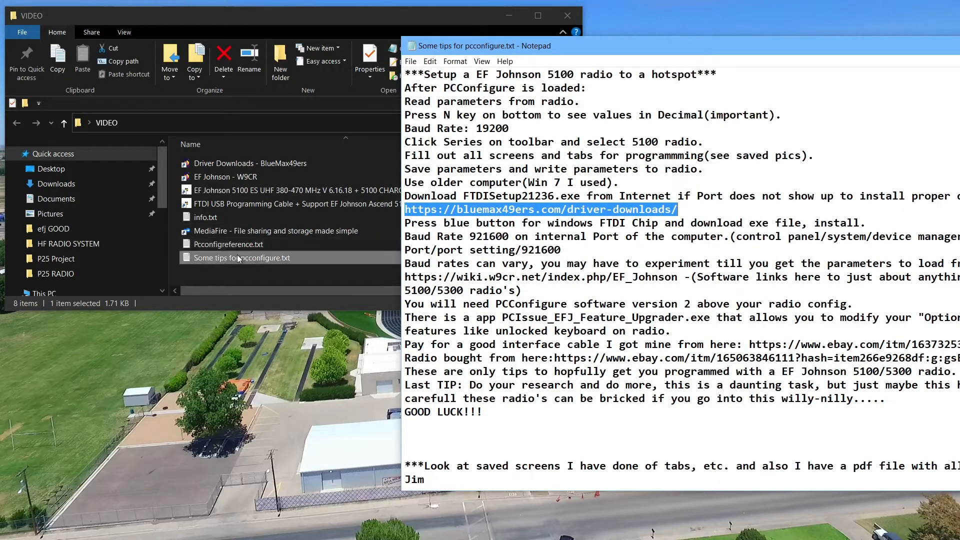
double_click(277, 167)
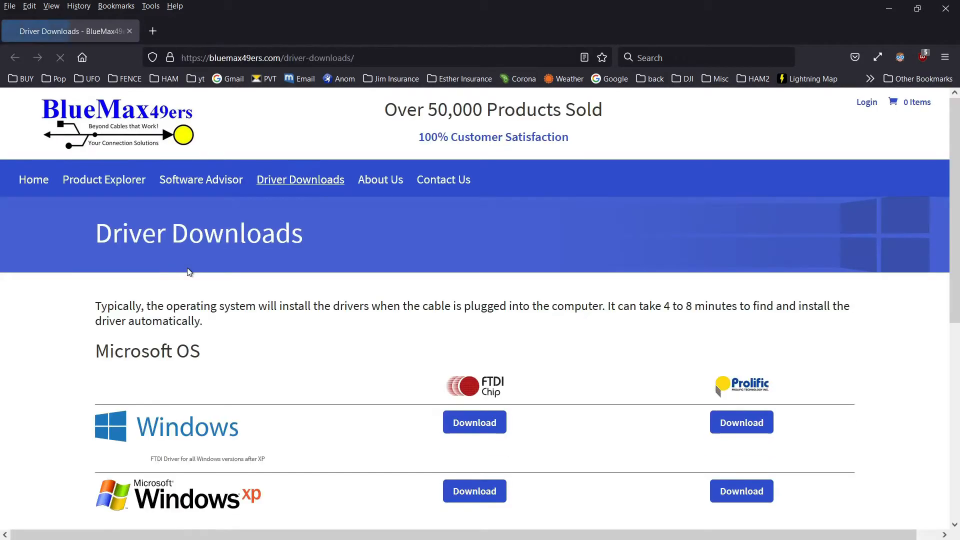
Step: Examine the driver downloads and the Windows FTDI driver's FTDISetup21236.exe save prompt, cancel the download, and close the browser
scroll(3, 393, "down", 3)
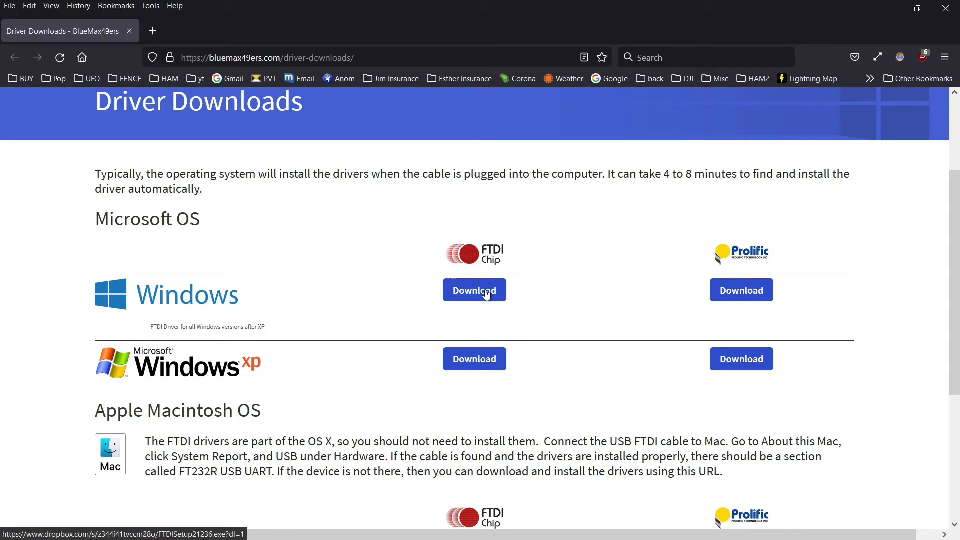
scroll(486, 294, "down", 4)
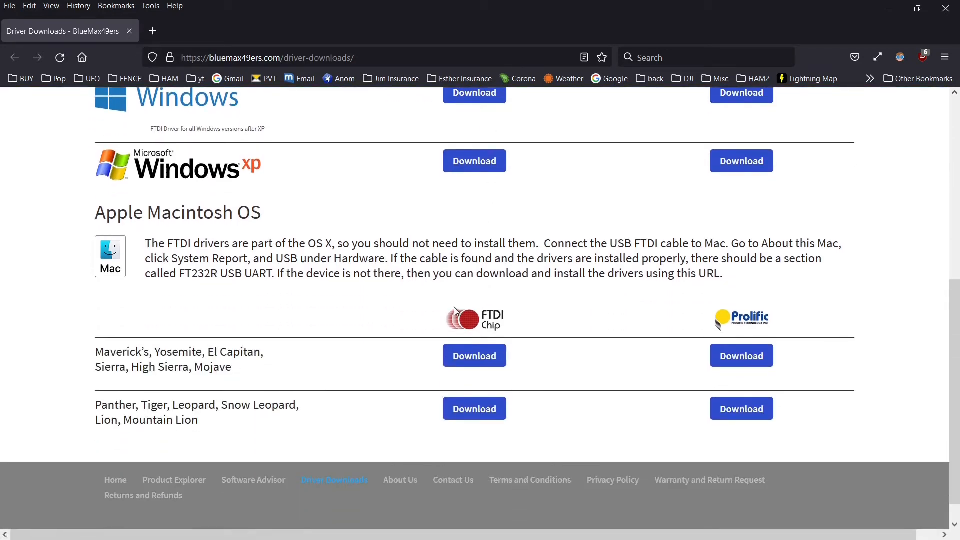
scroll(462, 298, "up", 4)
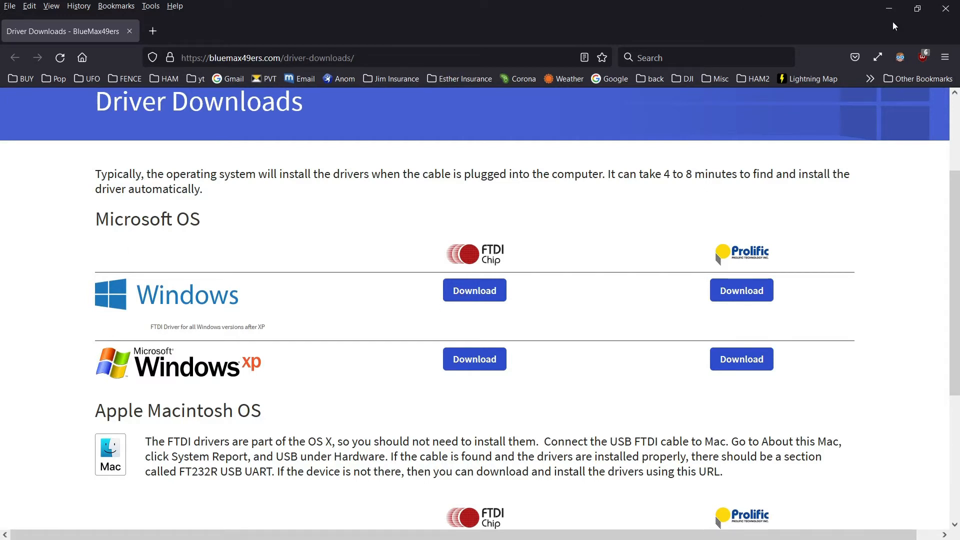
scroll(32, 263, "up", 2)
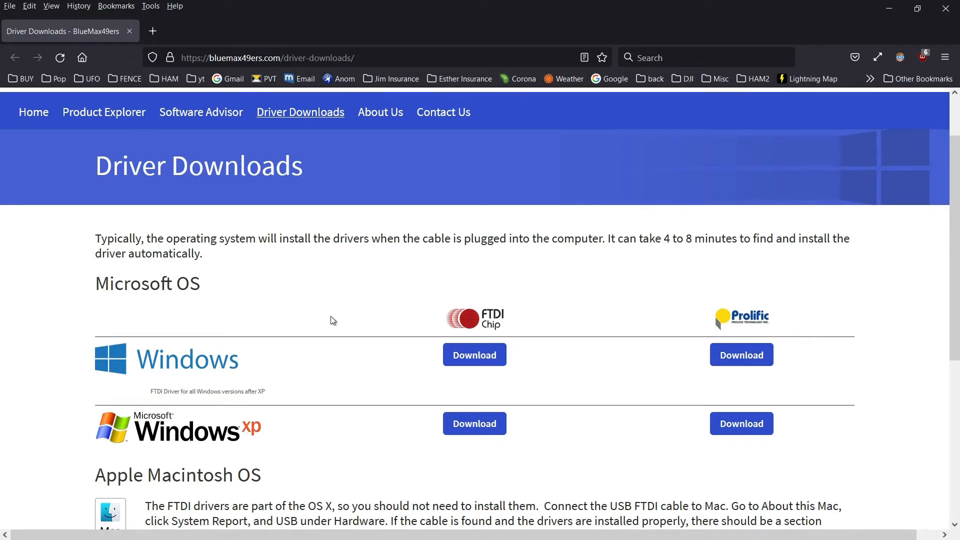
scroll(332, 321, "down", 1)
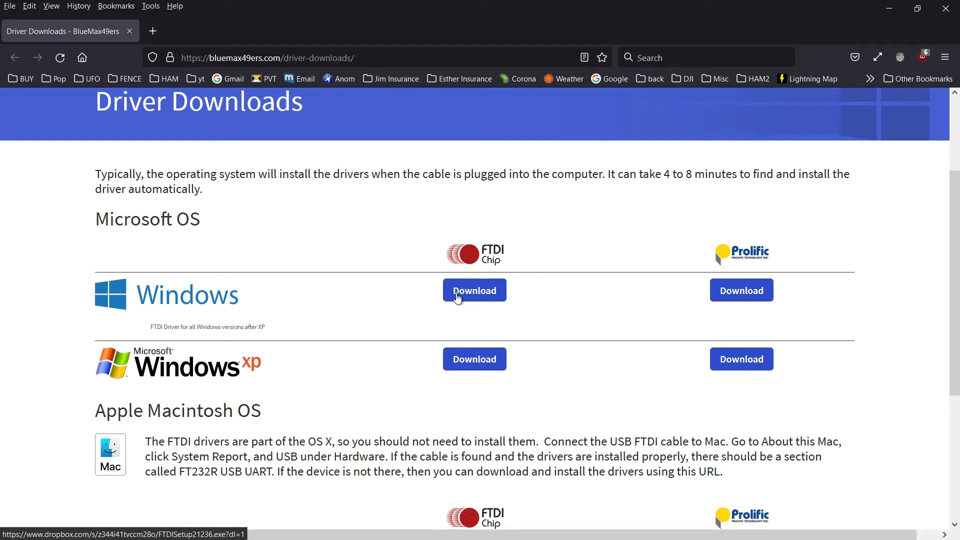
left_click(482, 297)
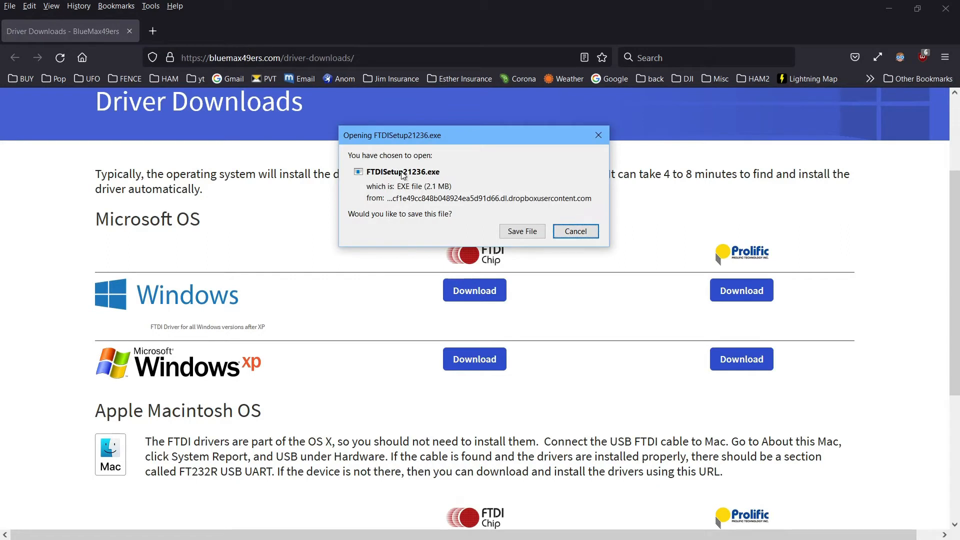
left_click(580, 233)
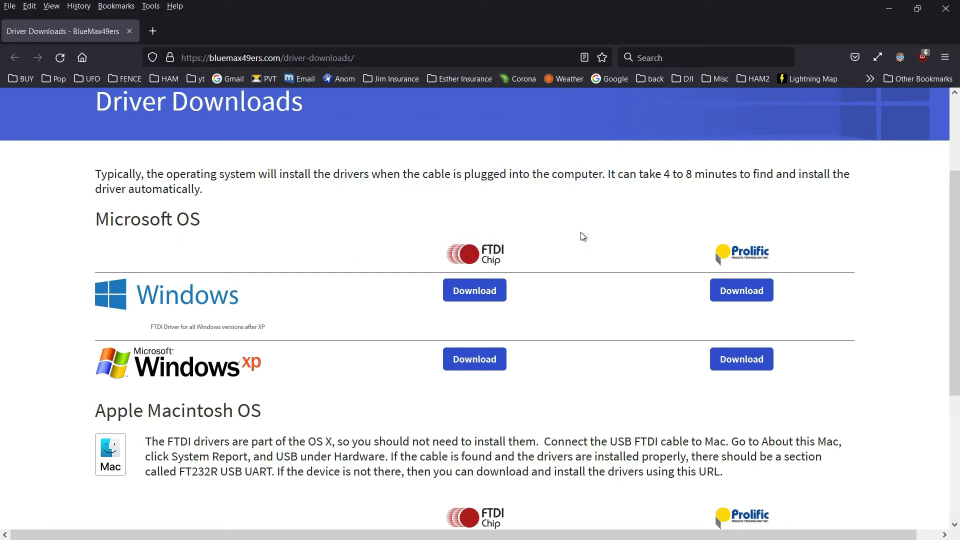
left_click(949, 15)
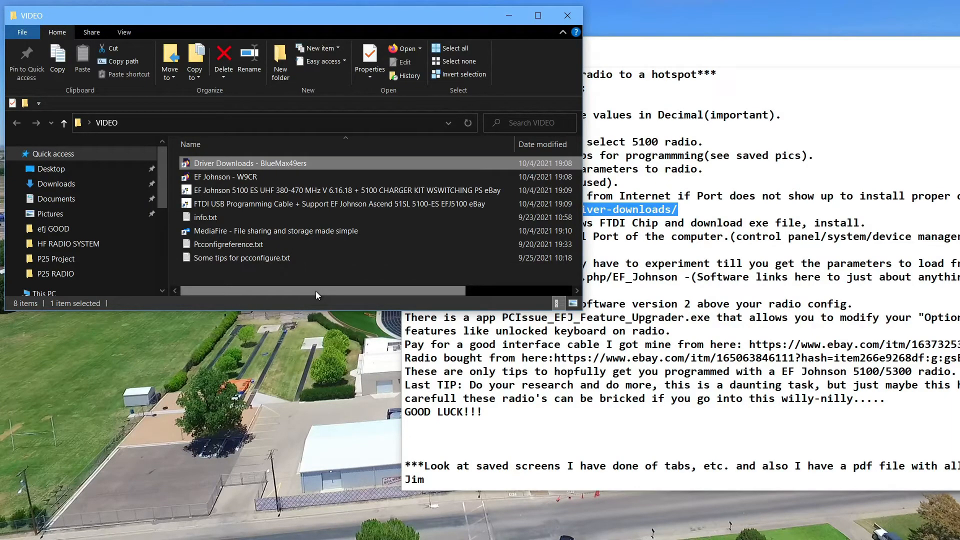
Step: Open the "EF Johnson - W9CR" link, examine its manuals, programming software and firmware sections, and close the browser
double_click(256, 177)
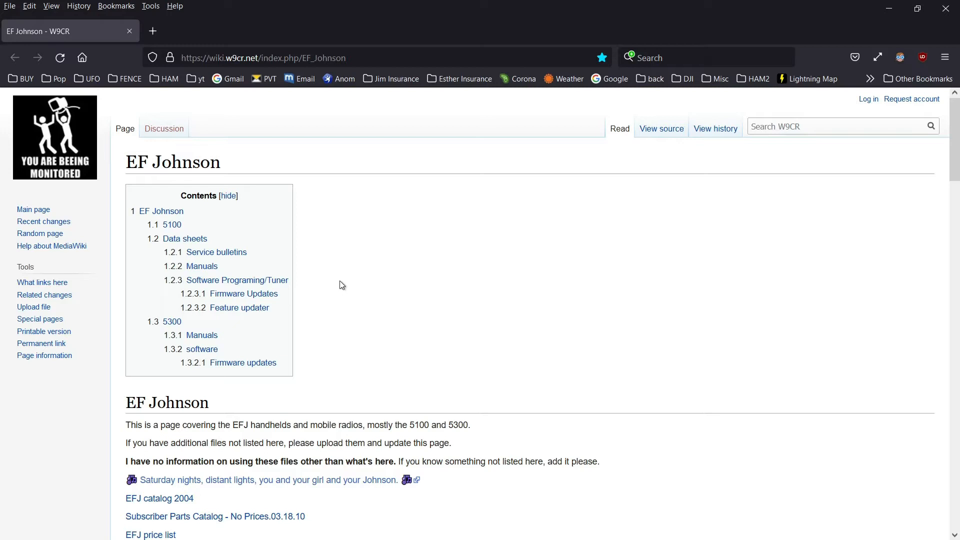
scroll(342, 285, "down", 2)
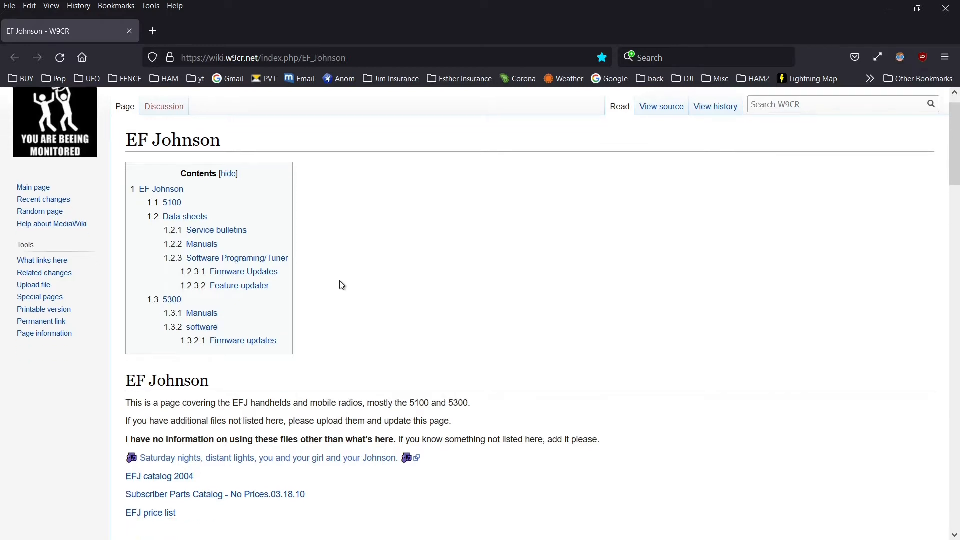
scroll(340, 285, "down", 6)
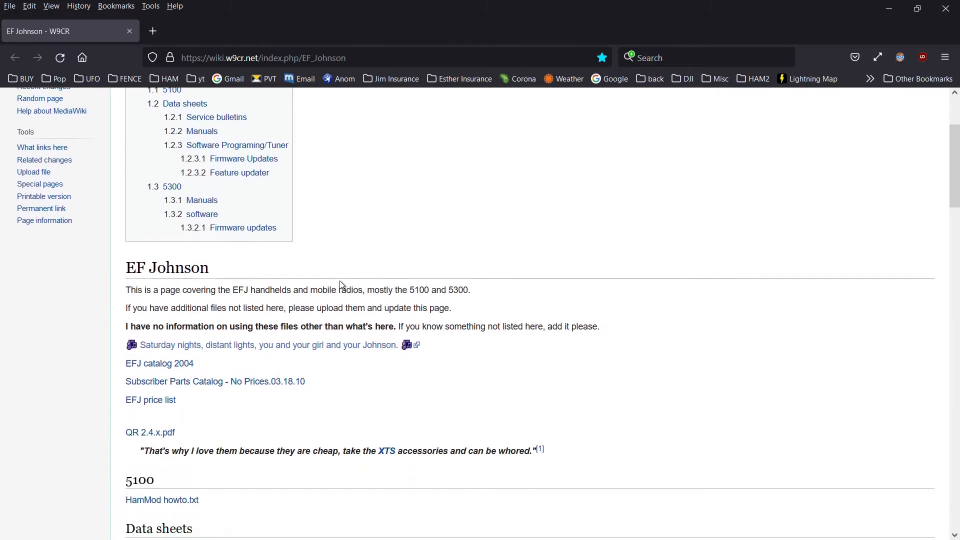
scroll(223, 279, "down", 8)
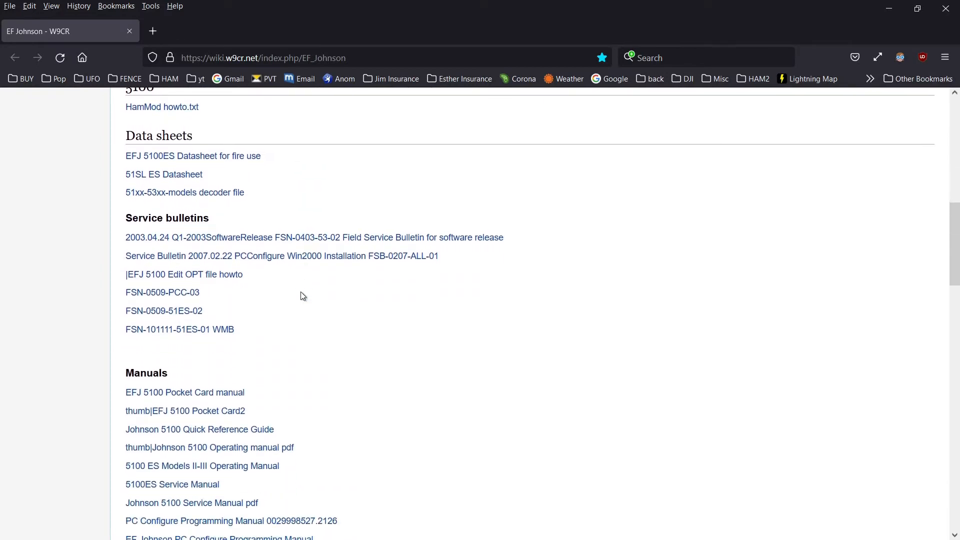
scroll(302, 296, "down", 6)
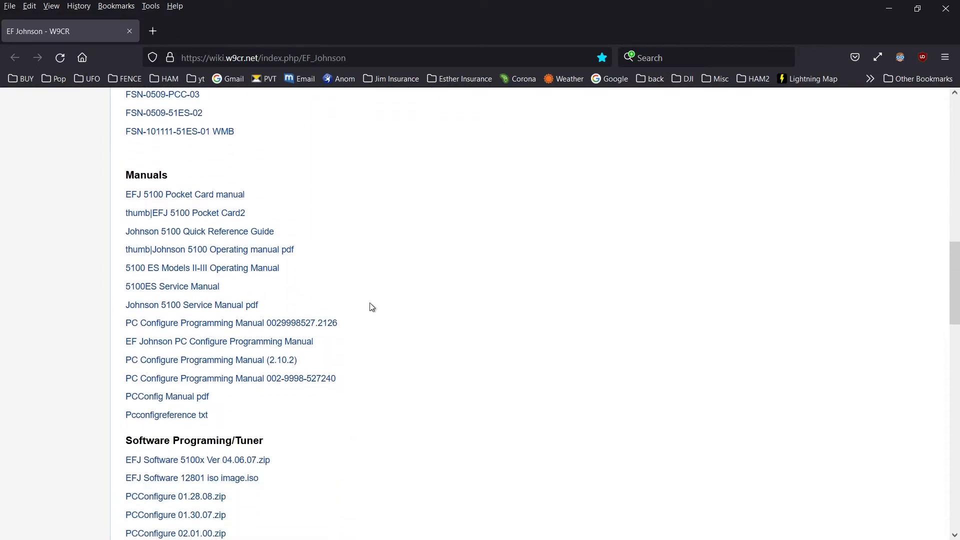
scroll(372, 307, "down", 10)
scroll(373, 307, "down", 4)
scroll(376, 306, "up", 6)
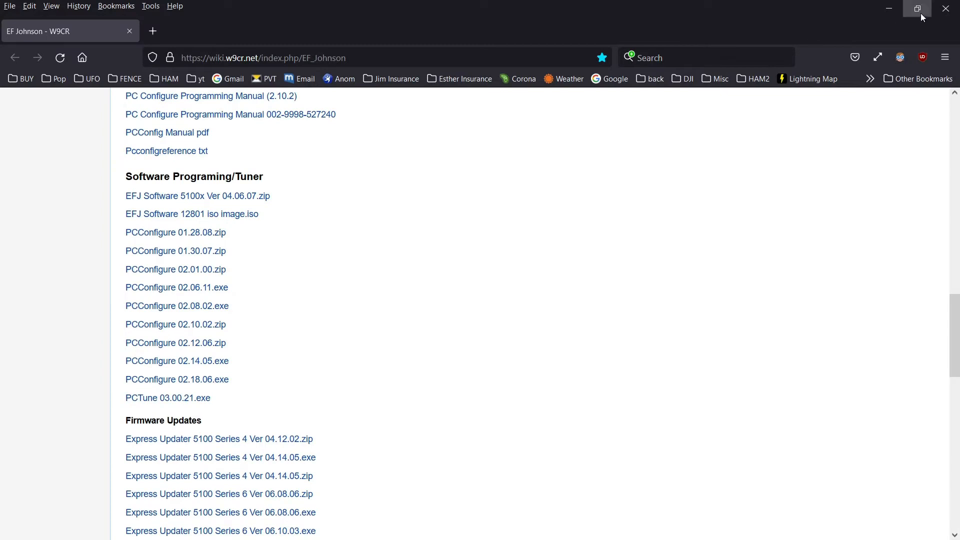
scroll(761, 214, "up", 20)
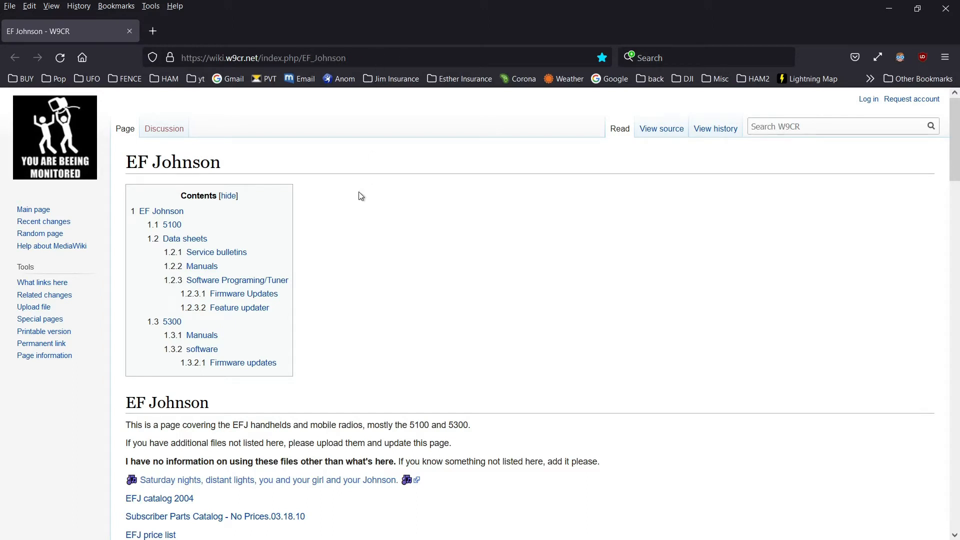
left_click(944, 10)
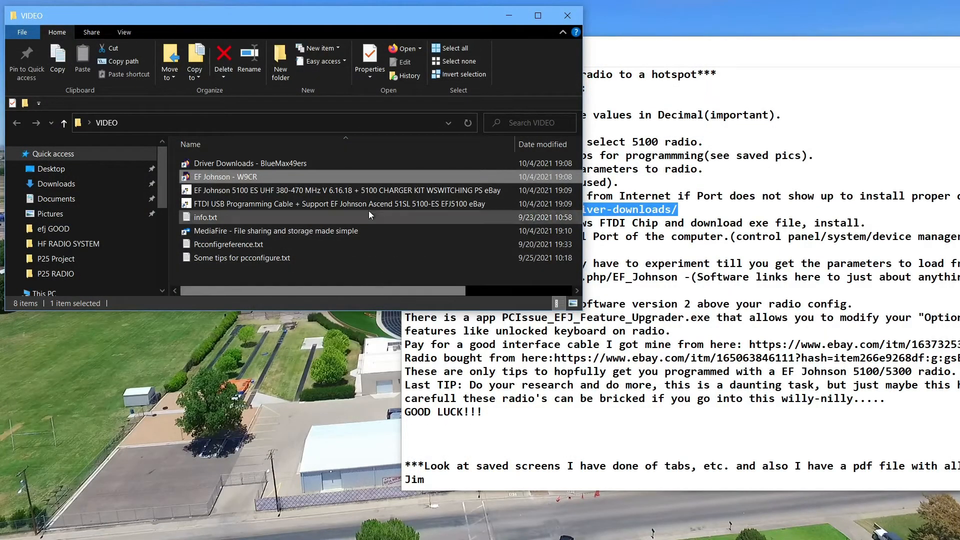
Step: Open the EF Johnson 5100 ES UHF 380-470 MHz eBay listing and view its radio kit photo enlarged
double_click(298, 188)
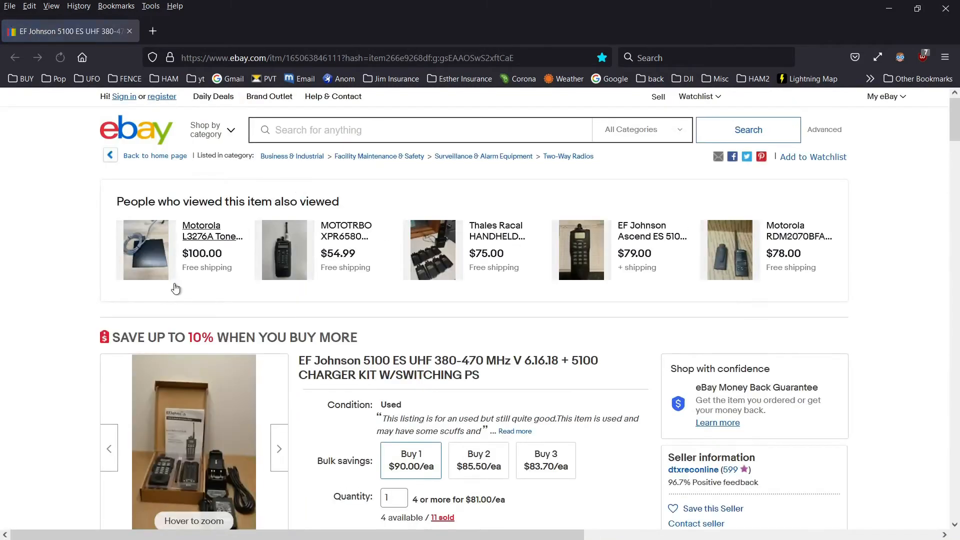
scroll(8, 331, "down", 3)
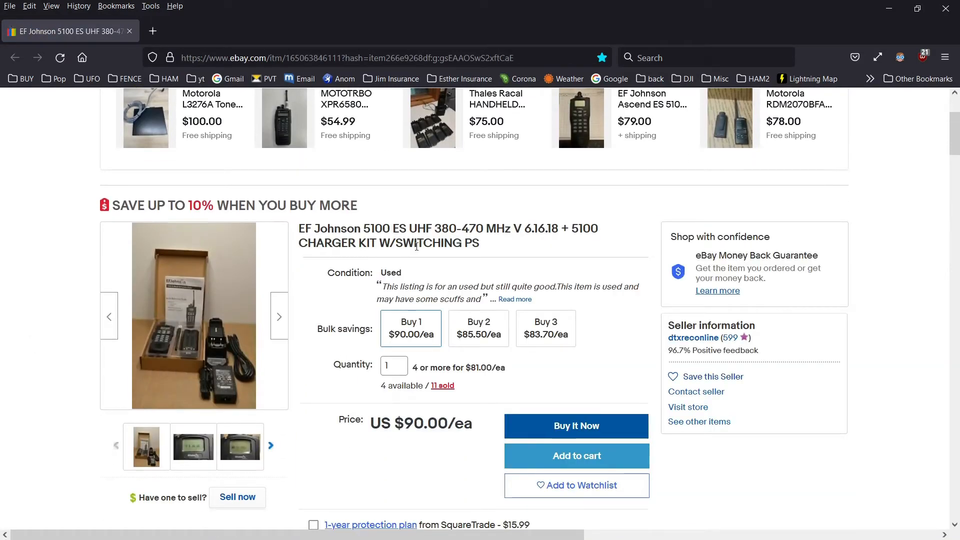
mouse_move(171, 351)
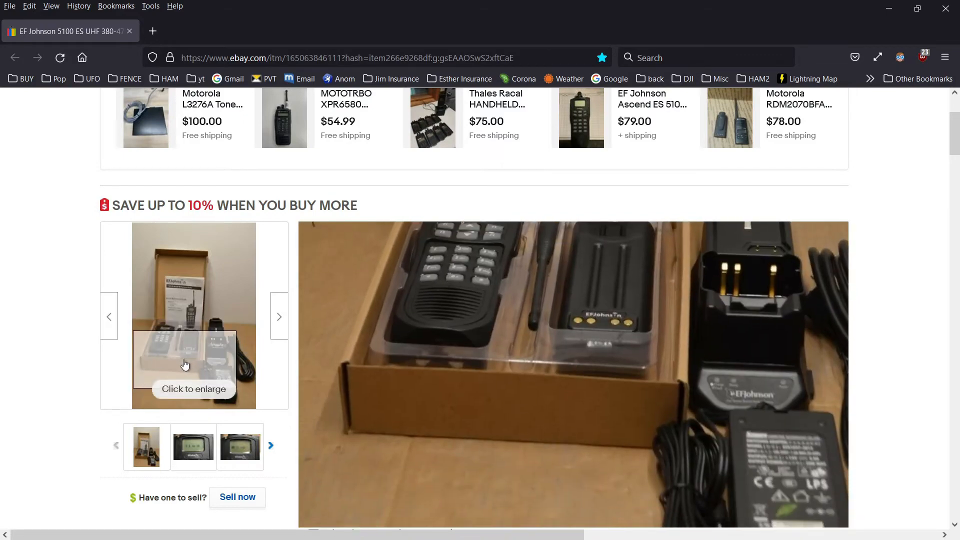
left_click(180, 360)
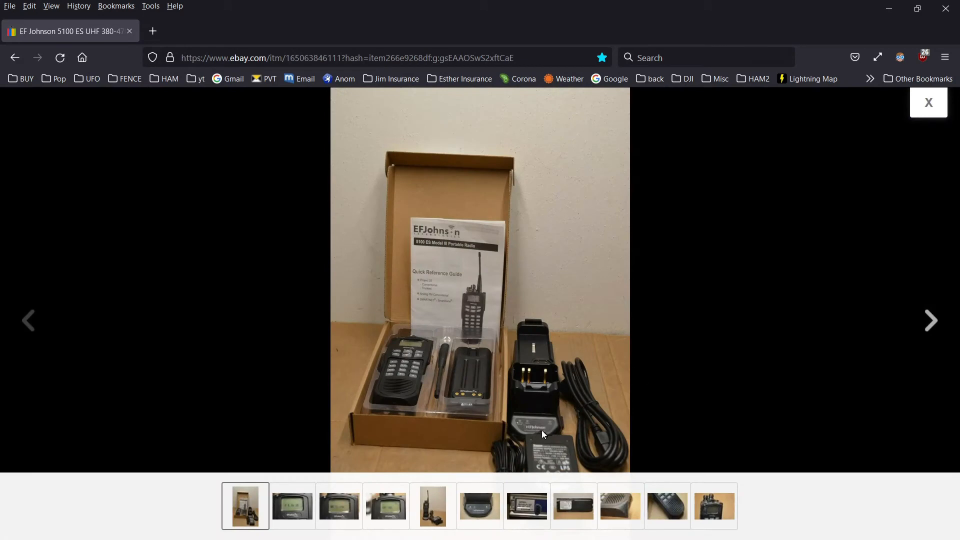
left_click(929, 102)
Step: Examine the radio listing's price, shipping and kit contents, and close the browser
scroll(302, 403, "down", 2)
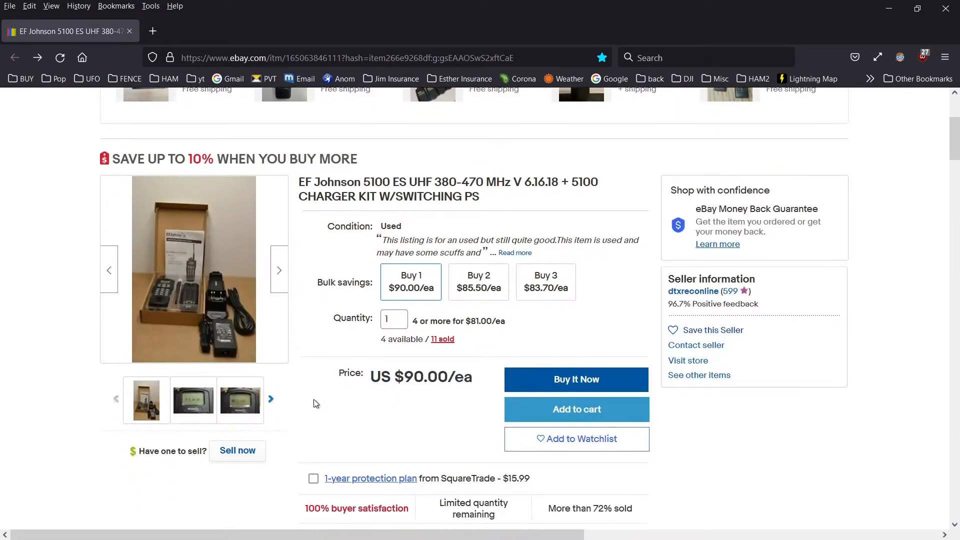
scroll(356, 385, "down", 2)
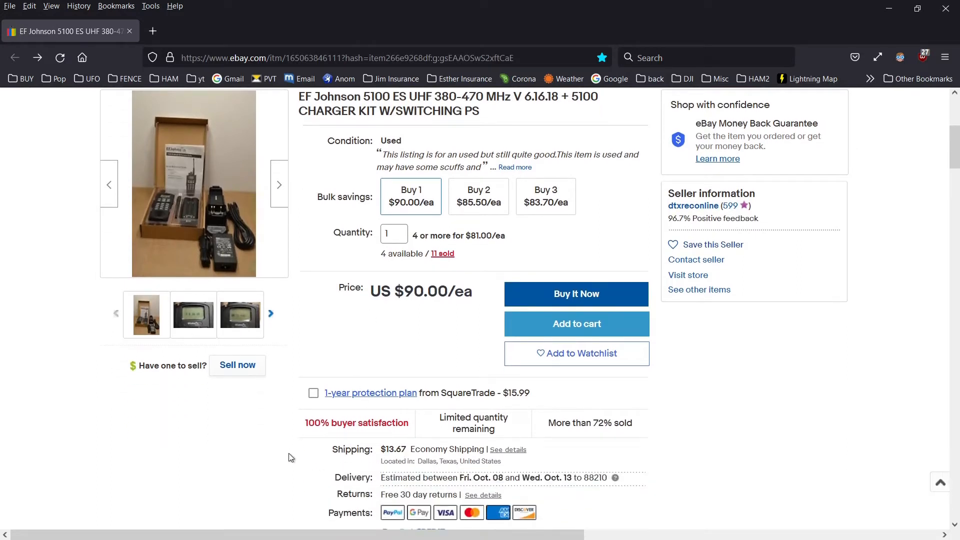
scroll(285, 452, "down", 6)
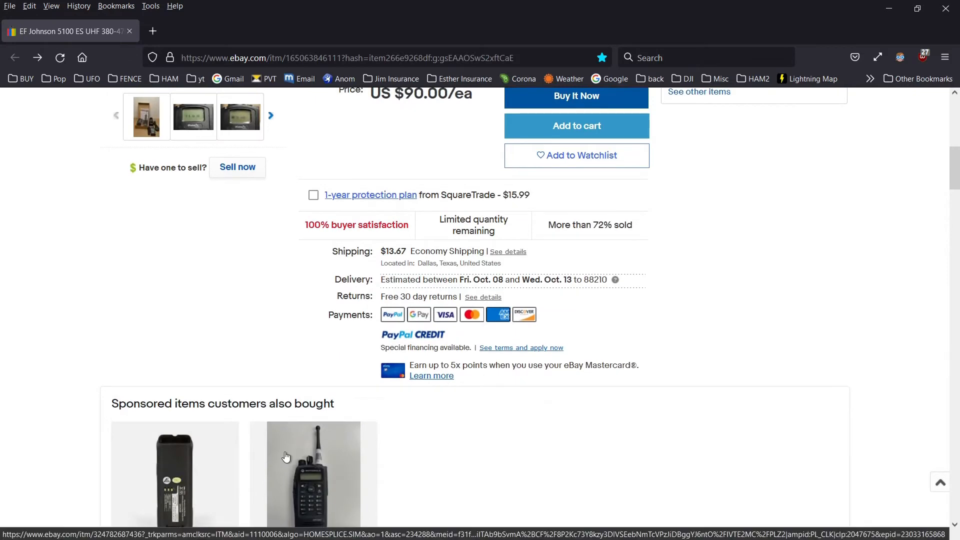
scroll(284, 453, "up", 8)
scroll(278, 452, "up", 6)
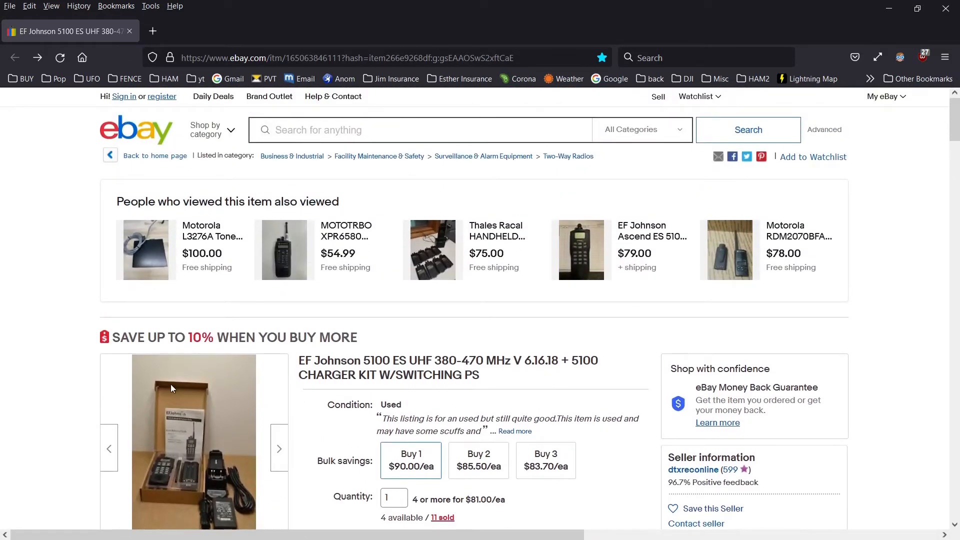
scroll(30, 403, "down", 3)
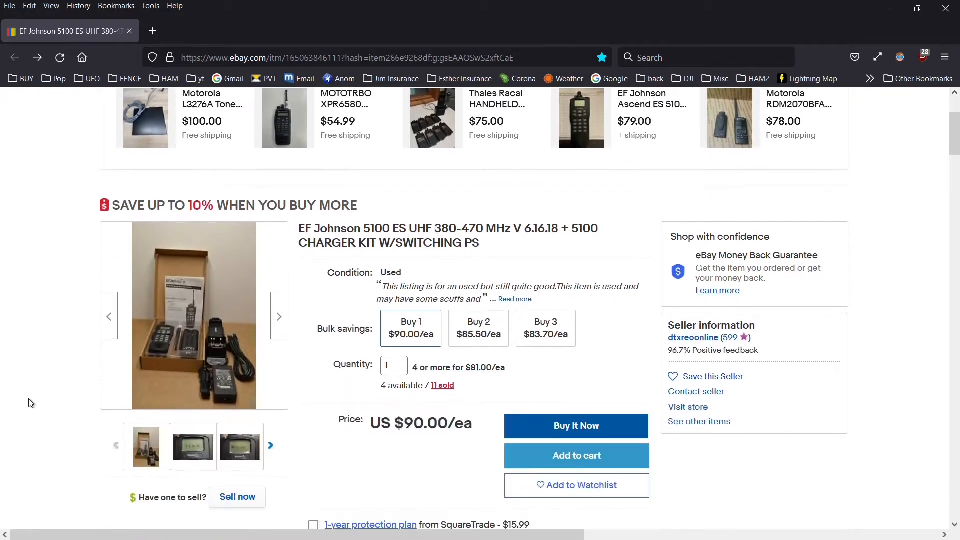
mouse_move(193, 377)
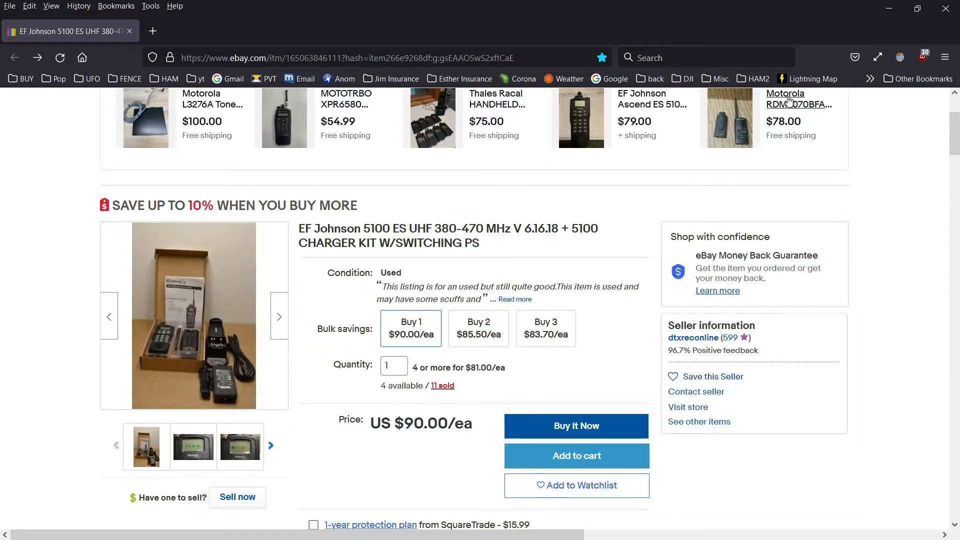
left_click(945, 15)
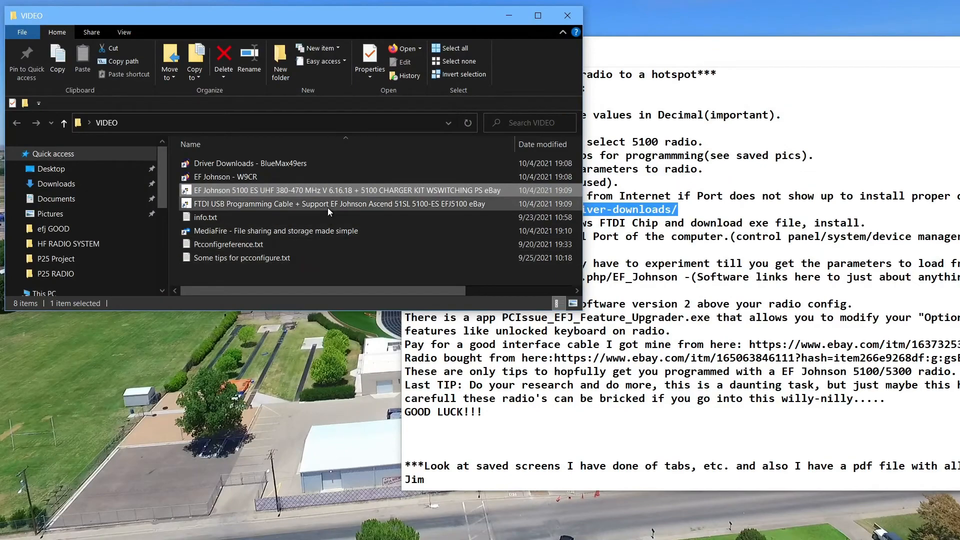
Step: Open the FTDI USB Programming Cable eBay link from the VIDEO folder and review the cable's price and shipping details
double_click(328, 205)
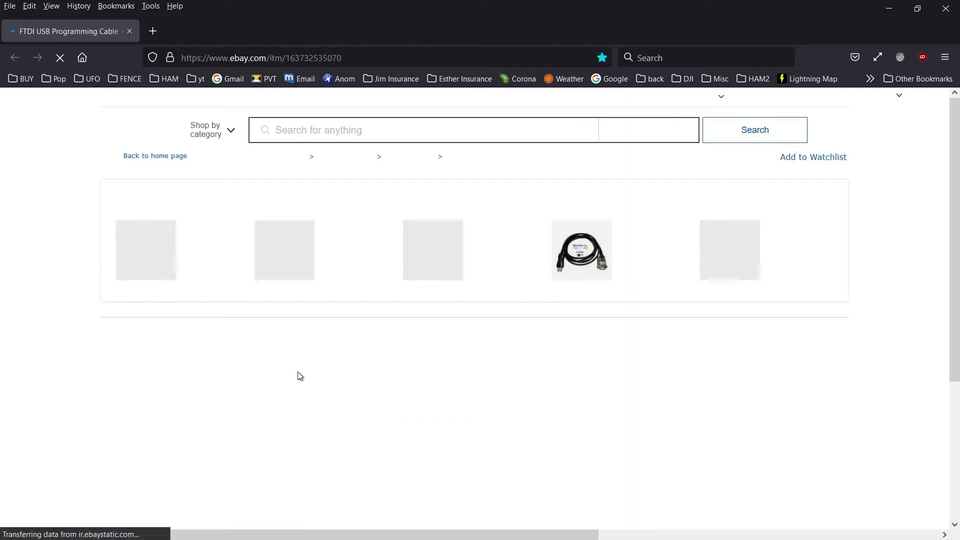
scroll(71, 368, "down", 2)
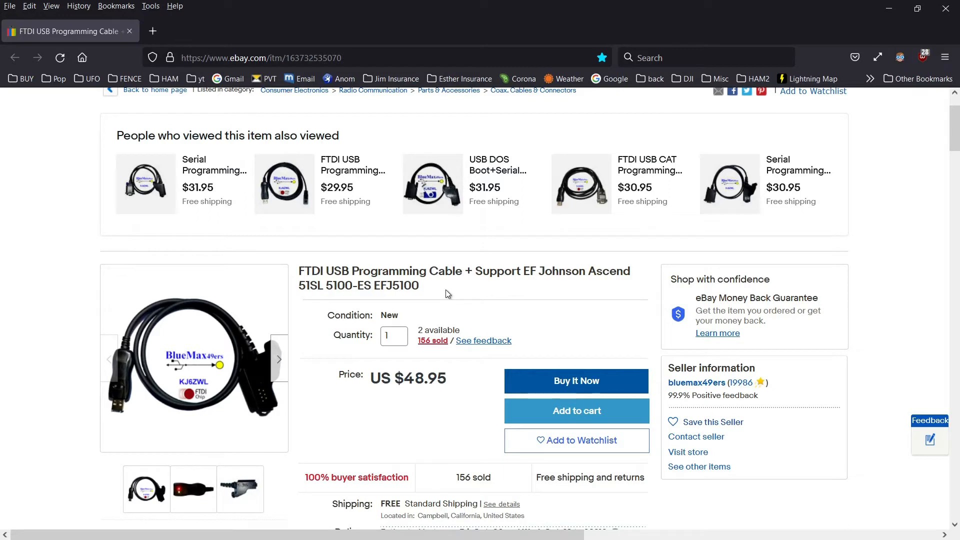
scroll(445, 294, "down", 2)
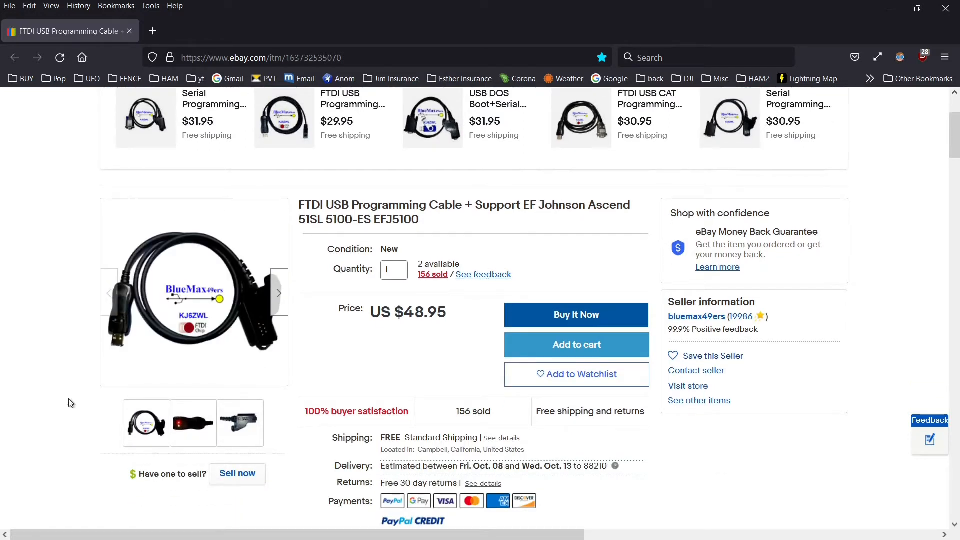
scroll(61, 403, "down", 2)
scroll(63, 408, "down", 1)
scroll(63, 407, "up", 3)
scroll(62, 403, "up", 2)
Step: Examine the cable listing's seller information and product photo, and close the browser
scroll(62, 403, "down", 2)
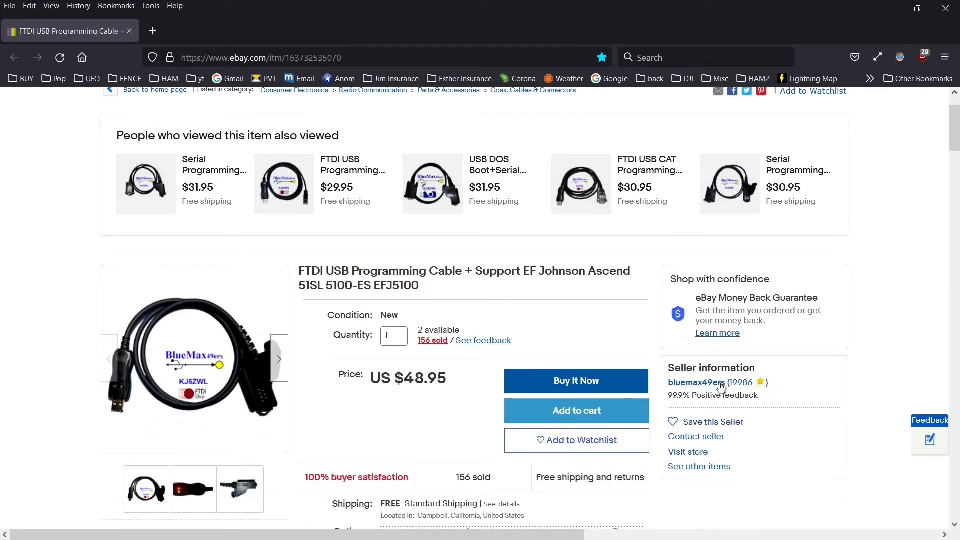
scroll(7, 385, "up", 2)
scroll(8, 385, "down", 4)
scroll(8, 386, "up", 2)
scroll(8, 383, "up", 2)
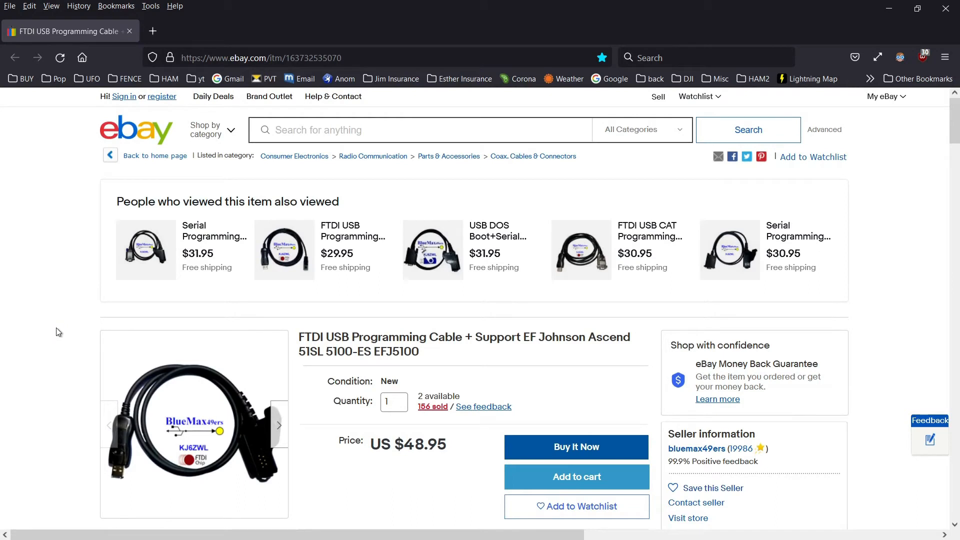
scroll(59, 332, "down", 3)
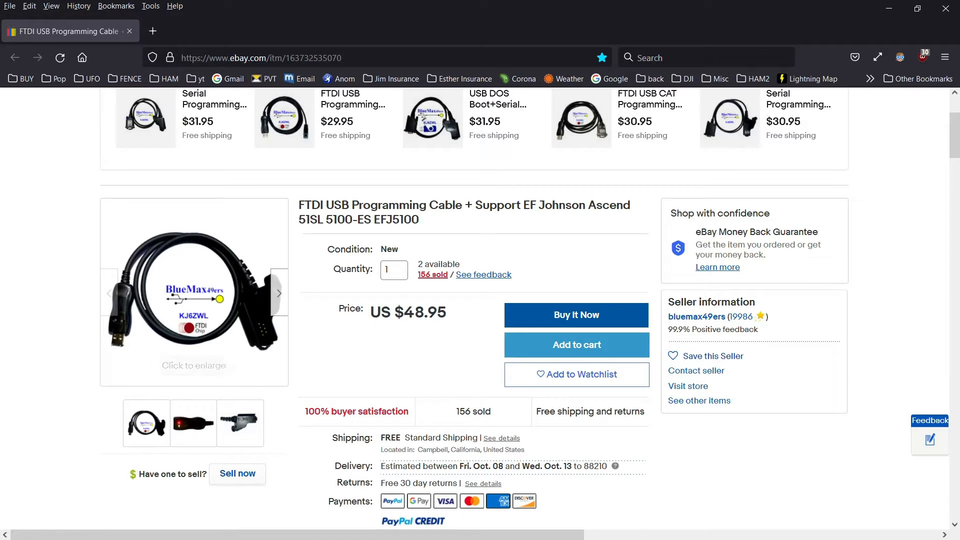
left_click(945, 10)
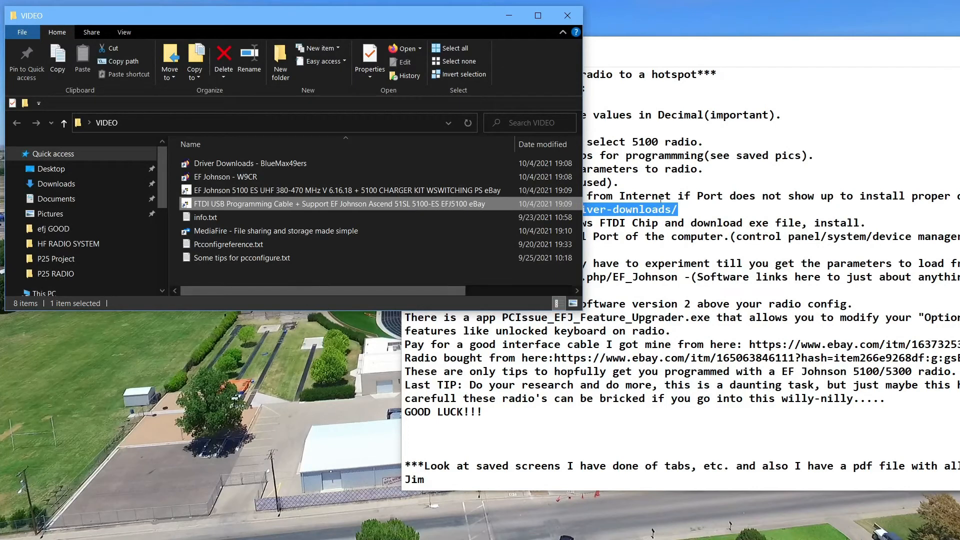
Step: View the P25 Project.zip download through the MediaFire link, close the browser, and return to the tips file in the VIDEO folder
double_click(309, 230)
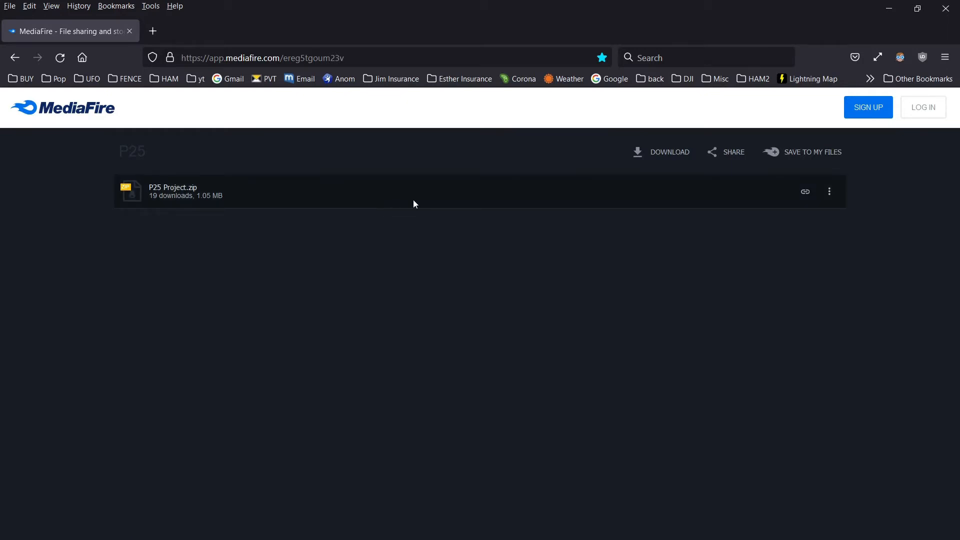
left_click(946, 8)
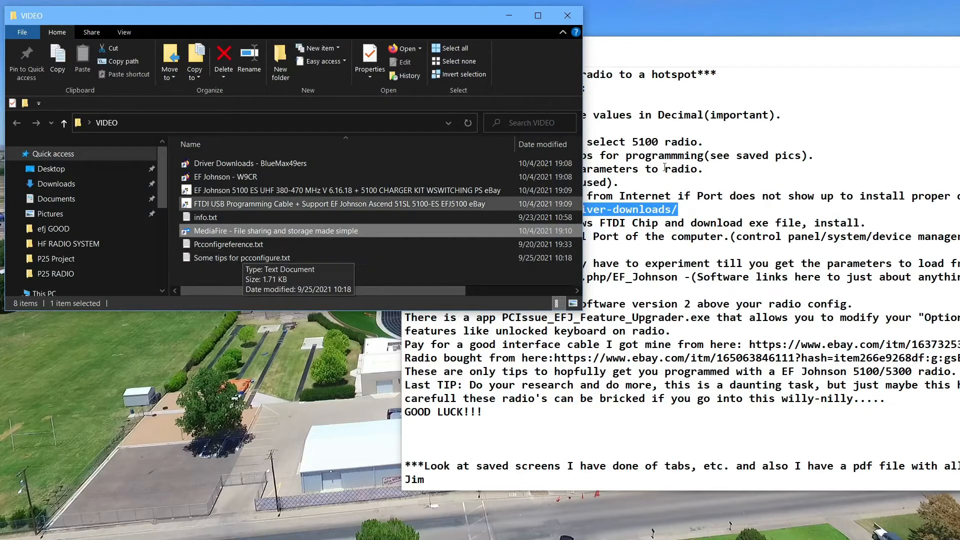
left_click(687, 83)
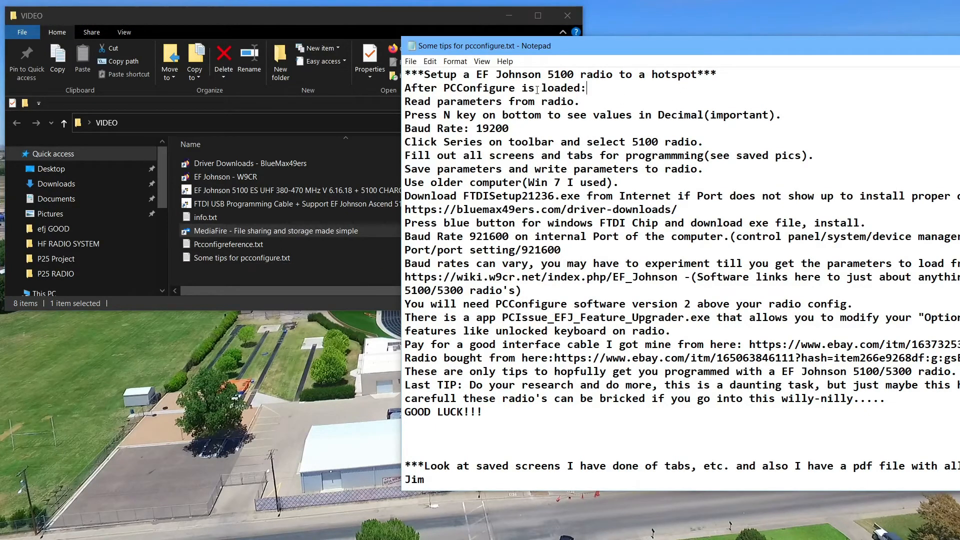
left_click(318, 262)
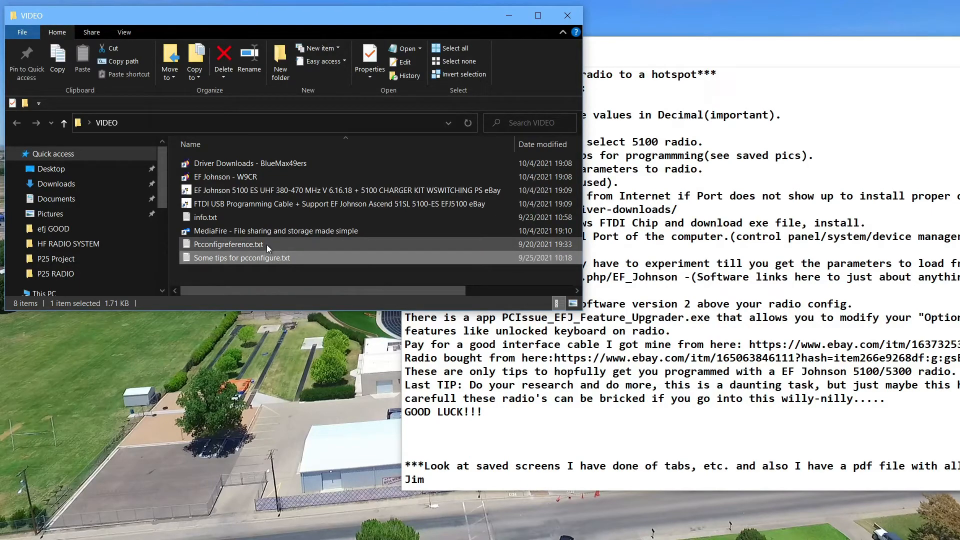
Step: Open Pcconfigreference.txt in full view and highlight updater 6.18.10, config 2.18.x and the wording about the radio trying to affiliate
double_click(266, 244)
left_click_drag(959, 56, 243, 33)
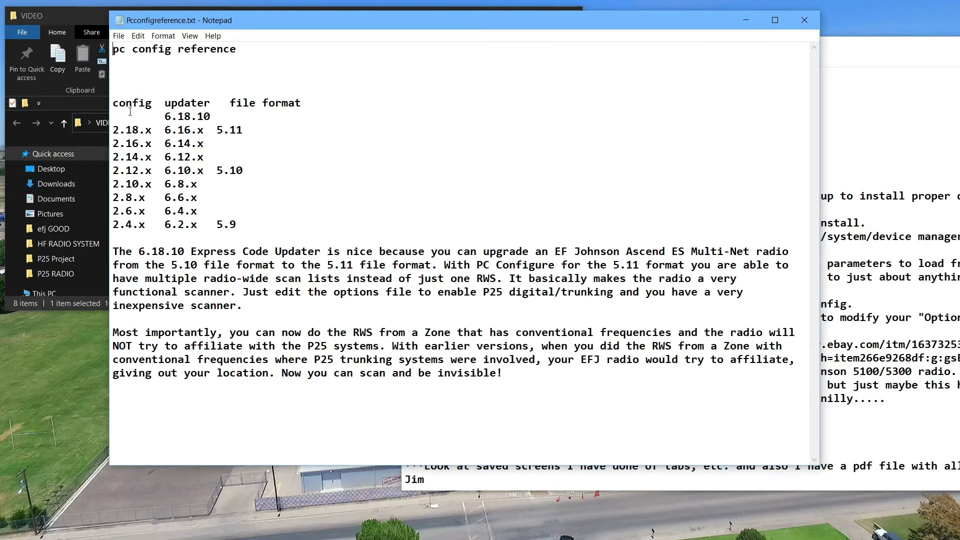
left_click_drag(166, 119, 211, 116)
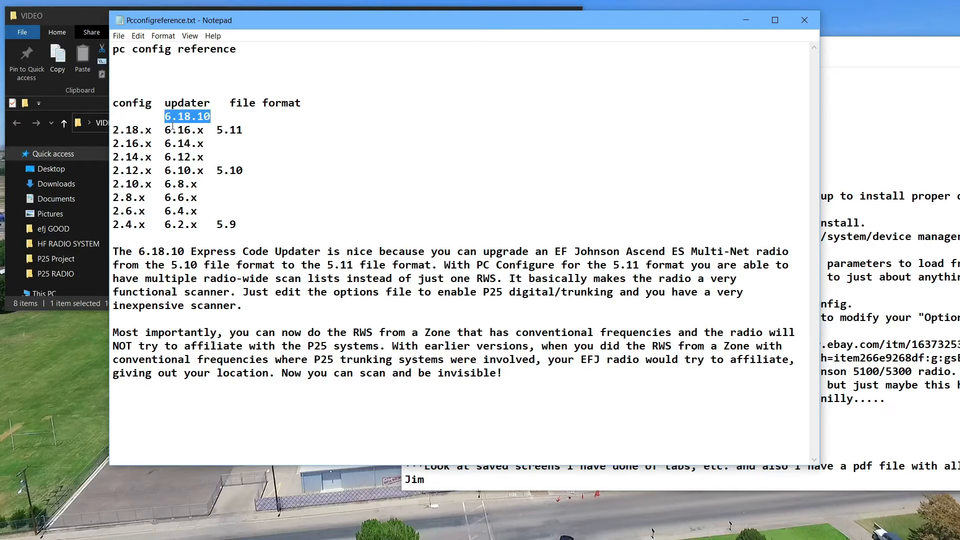
left_click(185, 143)
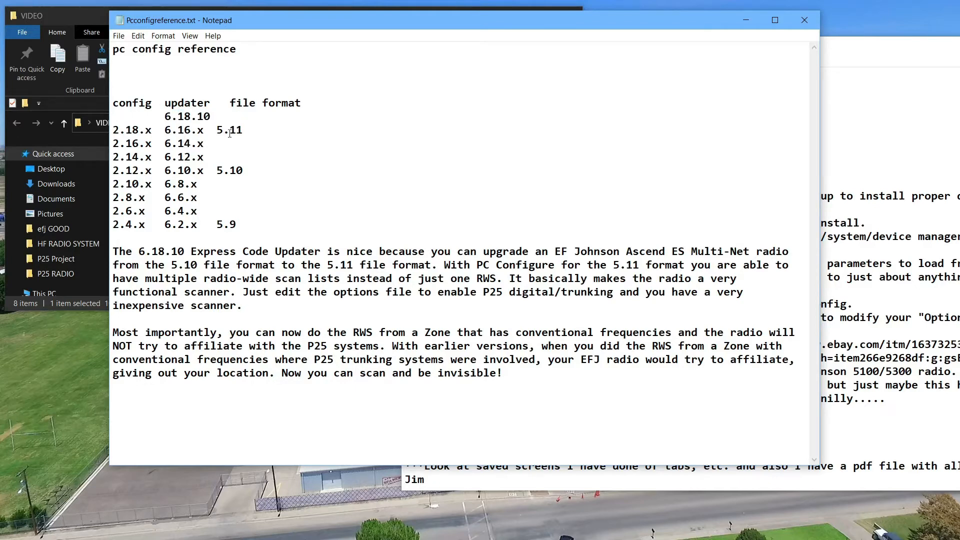
left_click_drag(113, 131, 153, 132)
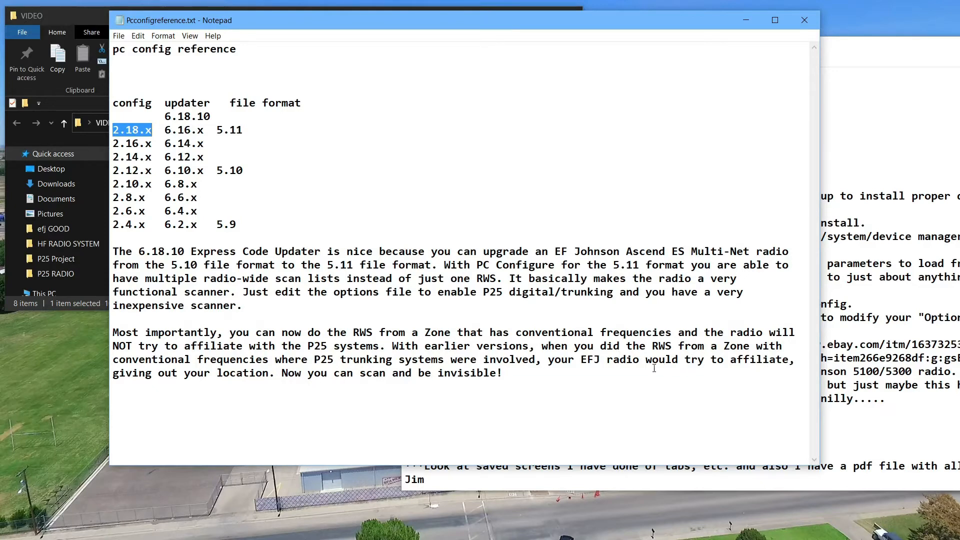
left_click_drag(663, 360, 776, 360)
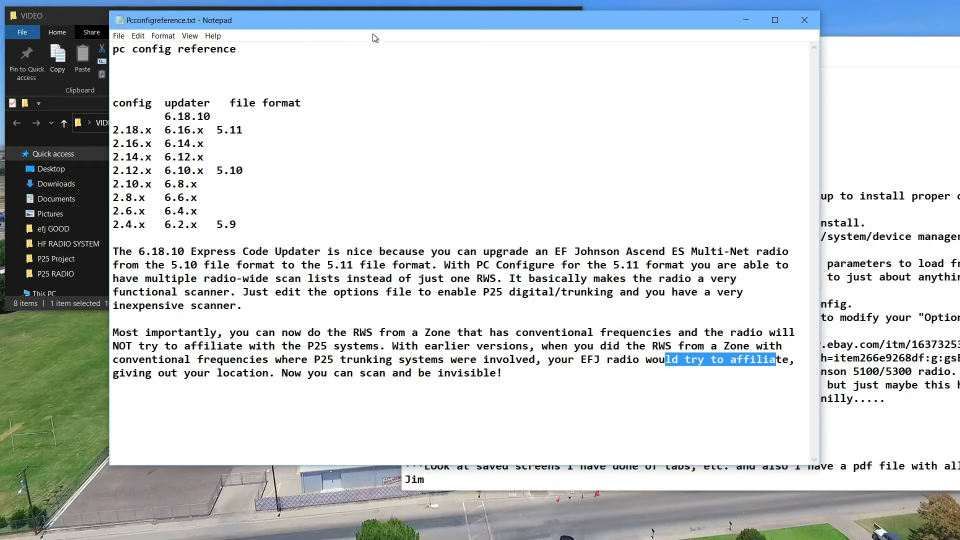
Step: Close the Pcconfigreference.txt file and open info.txt from the VIDEO folder for reading
left_click_drag(376, 26, 393, 63)
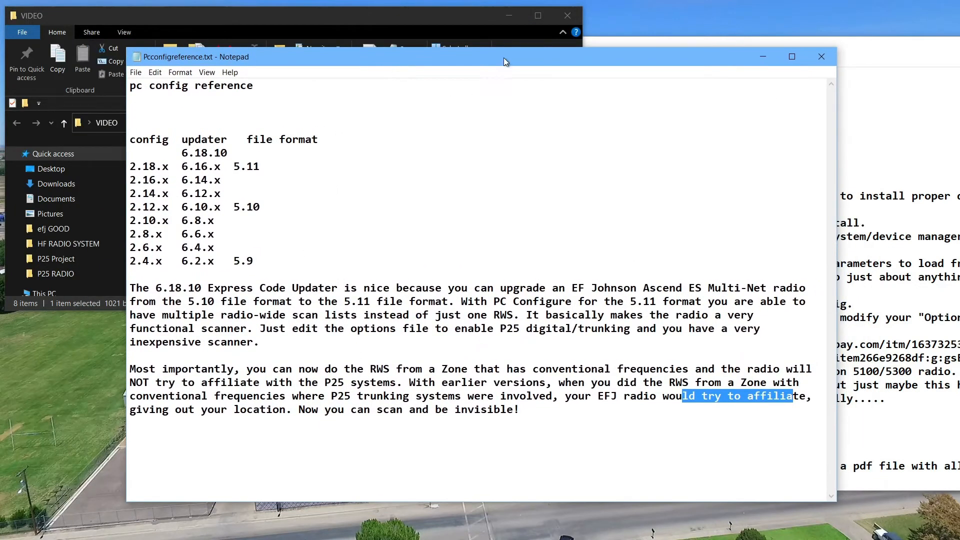
left_click_drag(503, 66, 470, 55)
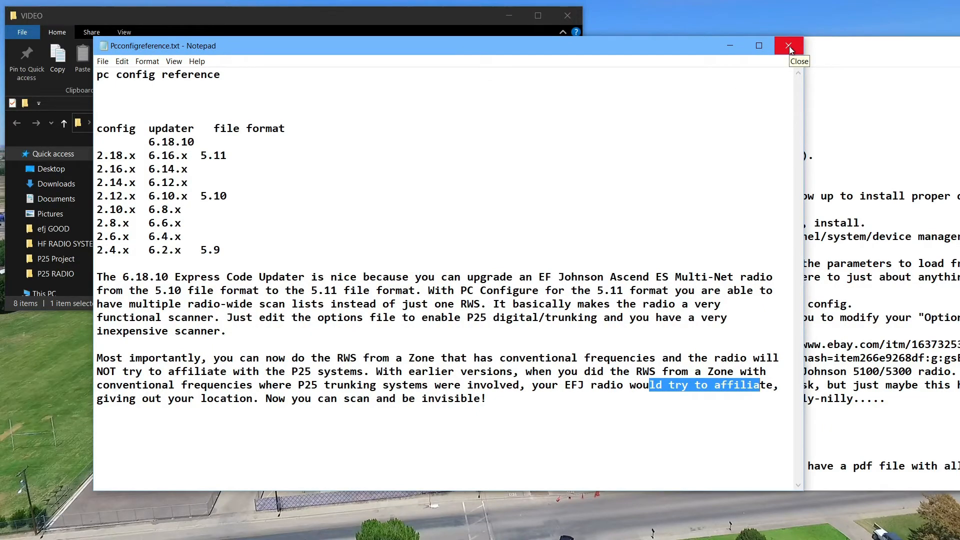
left_click(789, 48)
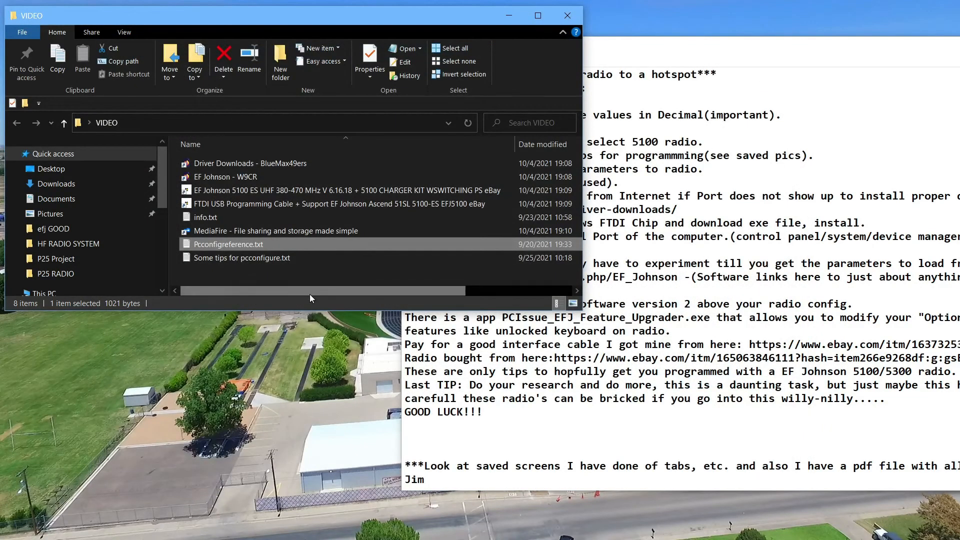
double_click(234, 220)
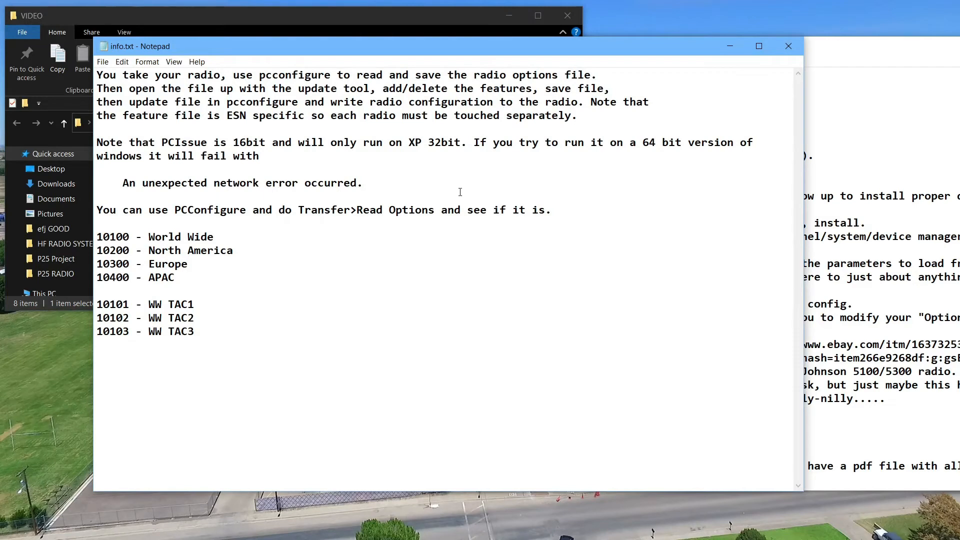
mouse_move(402, 48)
left_mouse_down()
mouse_move(420, 47)
mouse_move(395, 49)
left_mouse_up()
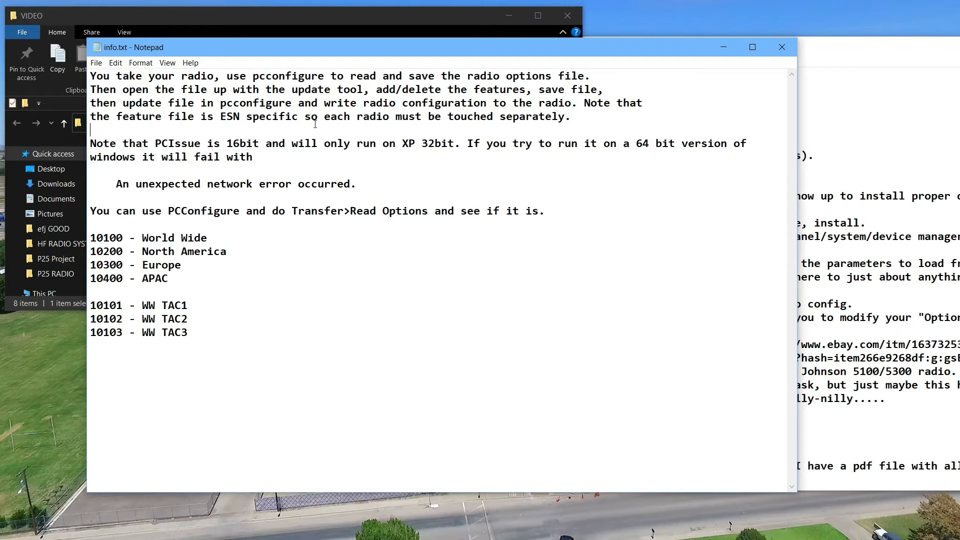
Step: Highlight the notes on ESN-specific feature files and on PCIssue being 16bit and running only on XP 32bit
left_click_drag(220, 117, 437, 128)
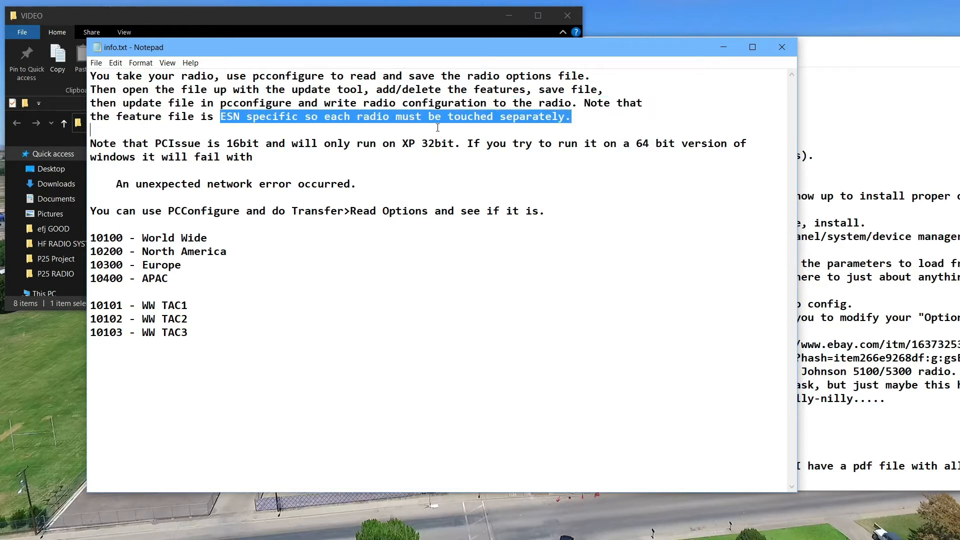
left_click(581, 117)
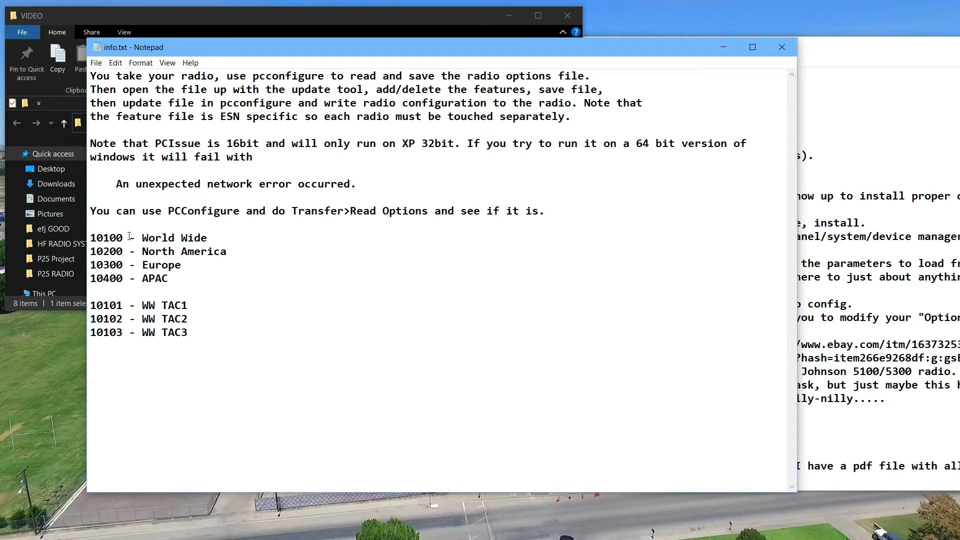
left_click_drag(96, 144, 414, 182)
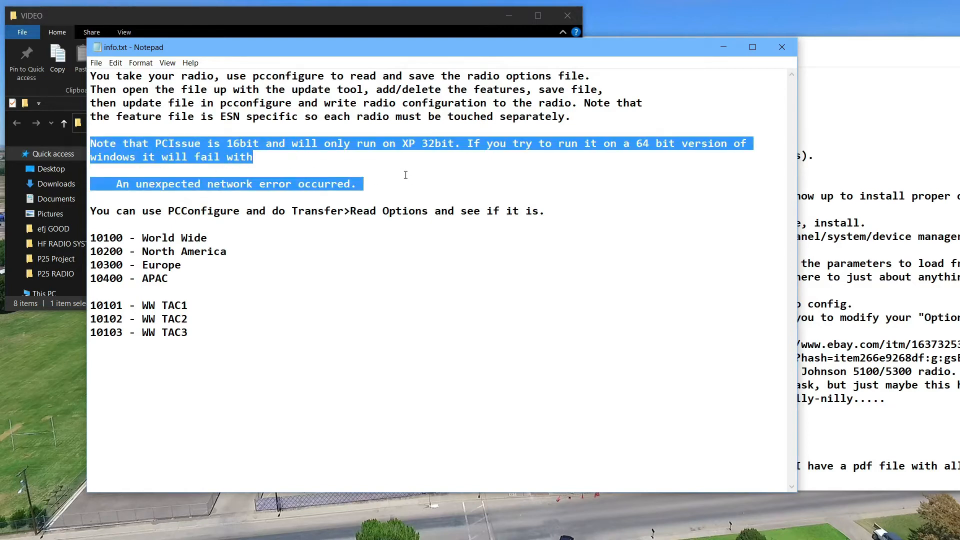
left_click(388, 170)
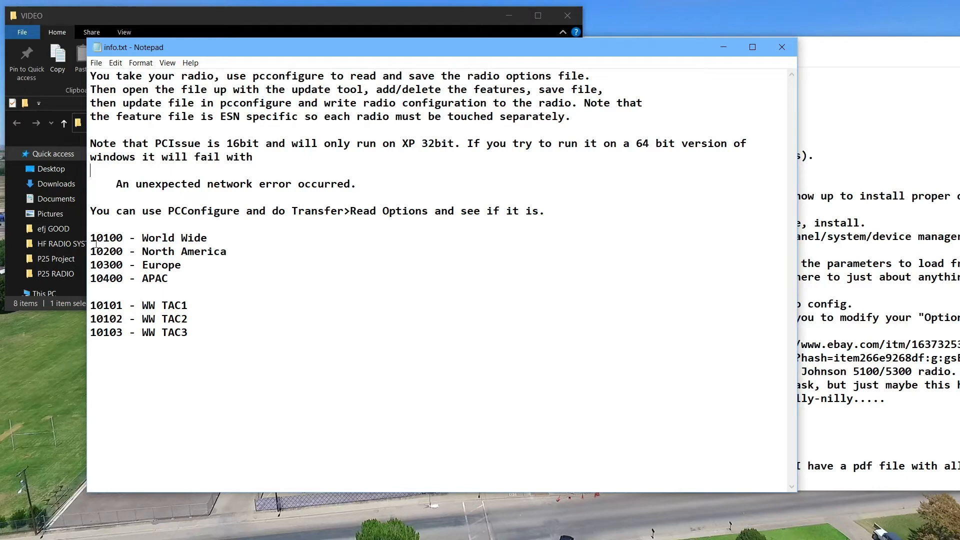
Step: Highlight the 10200 North America and APAC talkgroup entries in the list, and close info.txt
left_click_drag(90, 251, 238, 248)
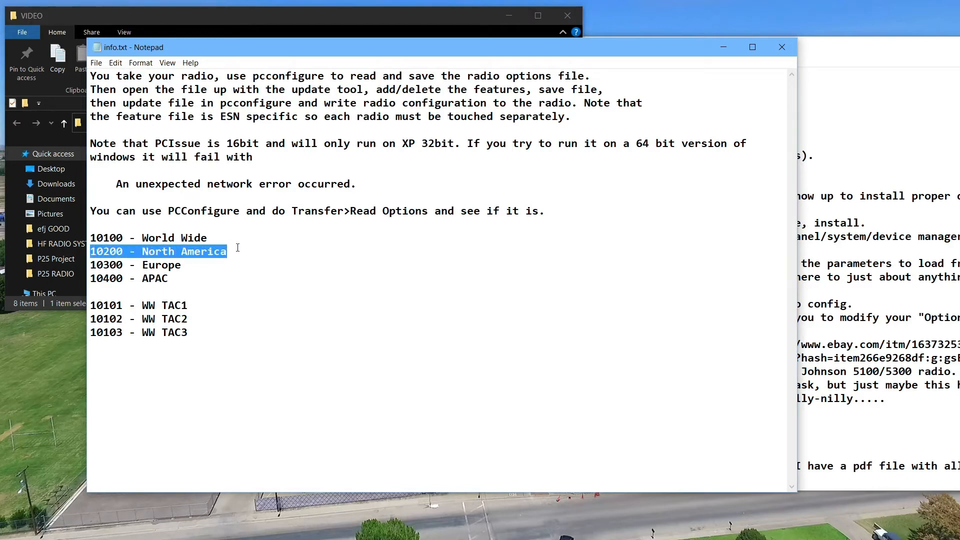
left_click(185, 291)
left_click_drag(143, 281, 172, 280)
left_click(182, 278)
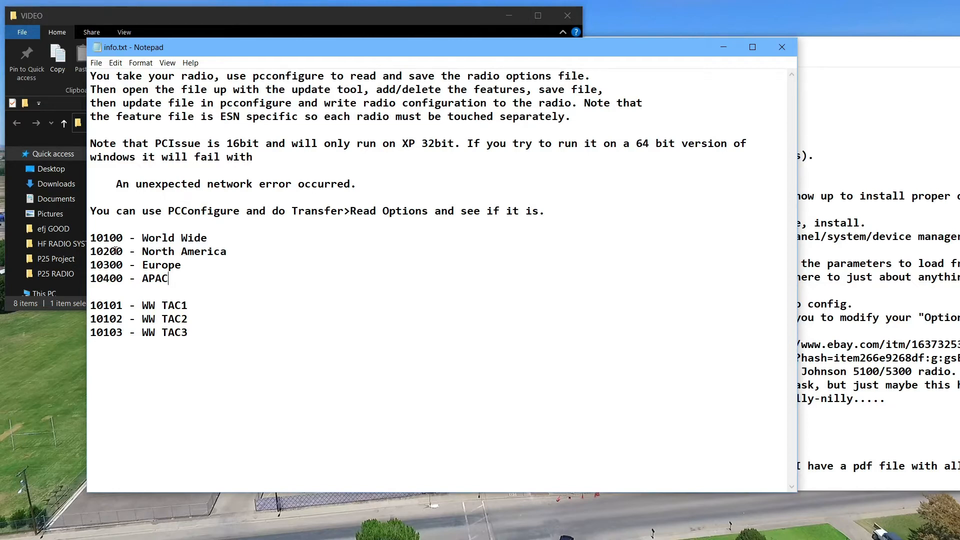
left_click_drag(117, 251, 123, 251)
left_click(193, 265)
left_click_drag(149, 251, 237, 251)
left_click(237, 251)
left_click_drag(143, 252, 231, 250)
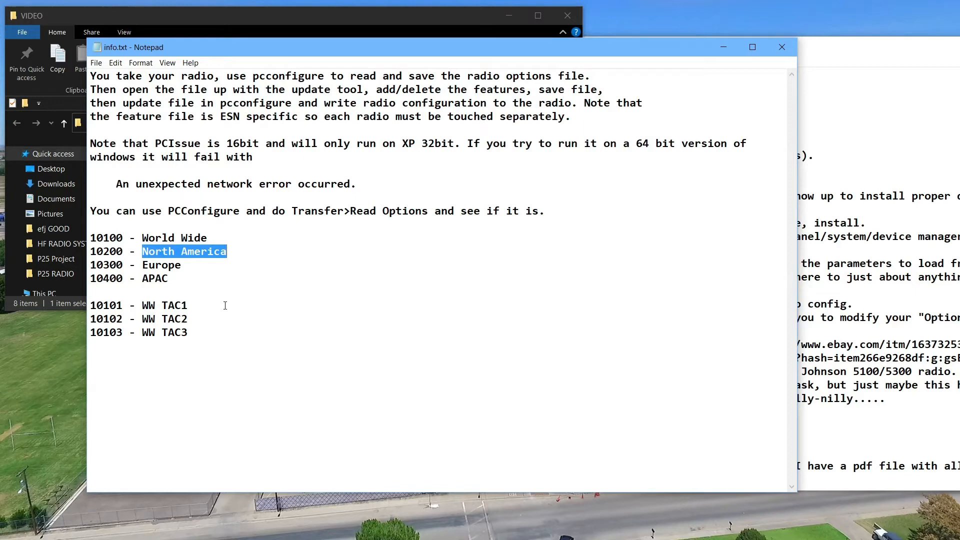
left_click(116, 252)
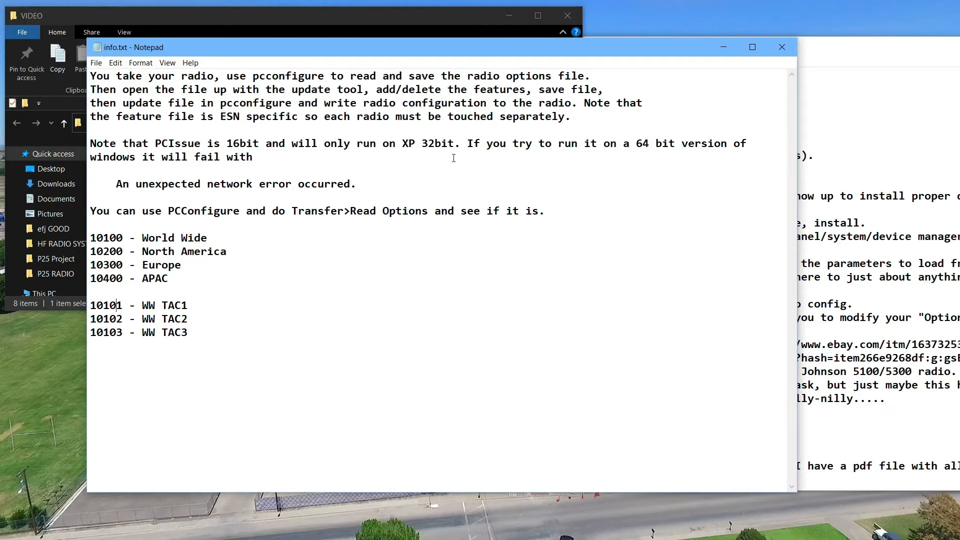
left_click(782, 47)
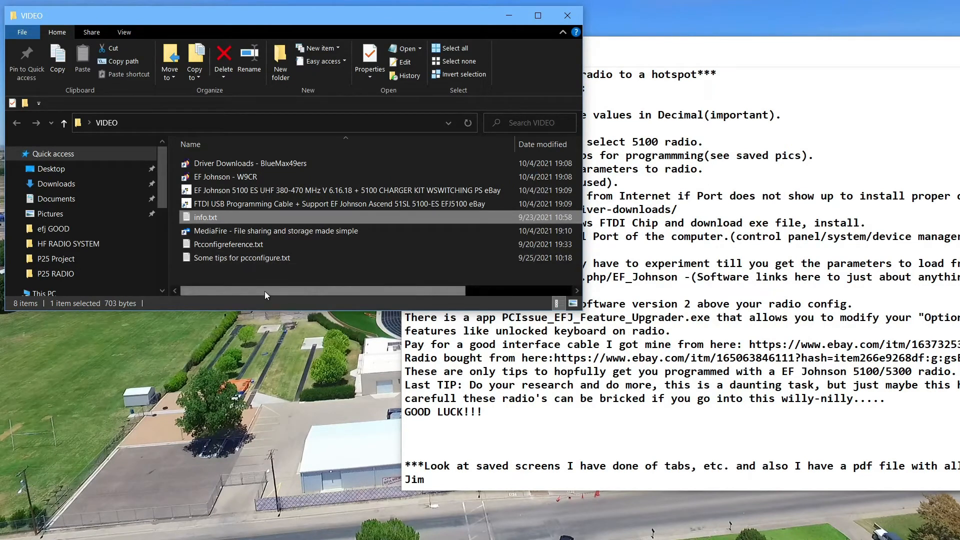
Step: Bring the PCConfigure tips file forward for review, and close both the file and the VIDEO folder
left_click(628, 164)
left_click_drag(656, 53, 425, 40)
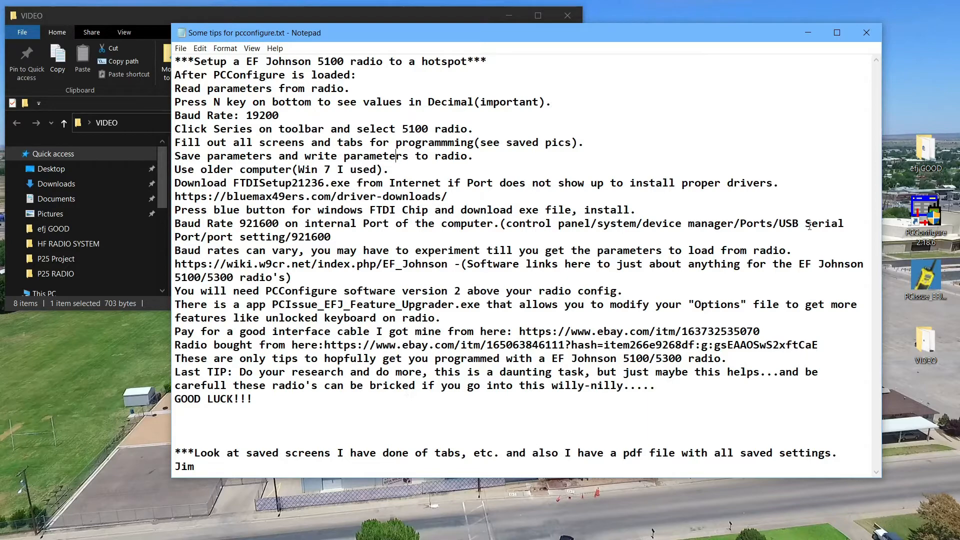
left_click(867, 33)
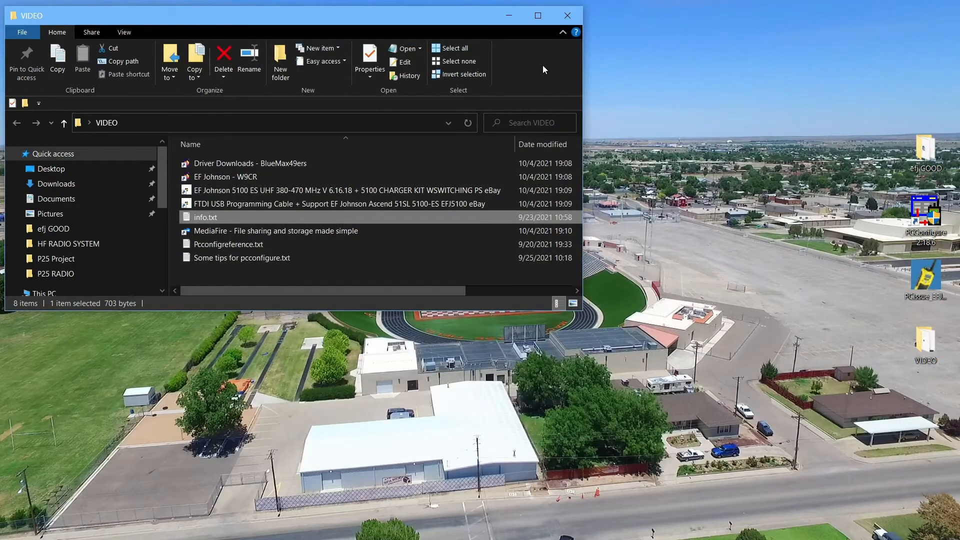
left_click(568, 15)
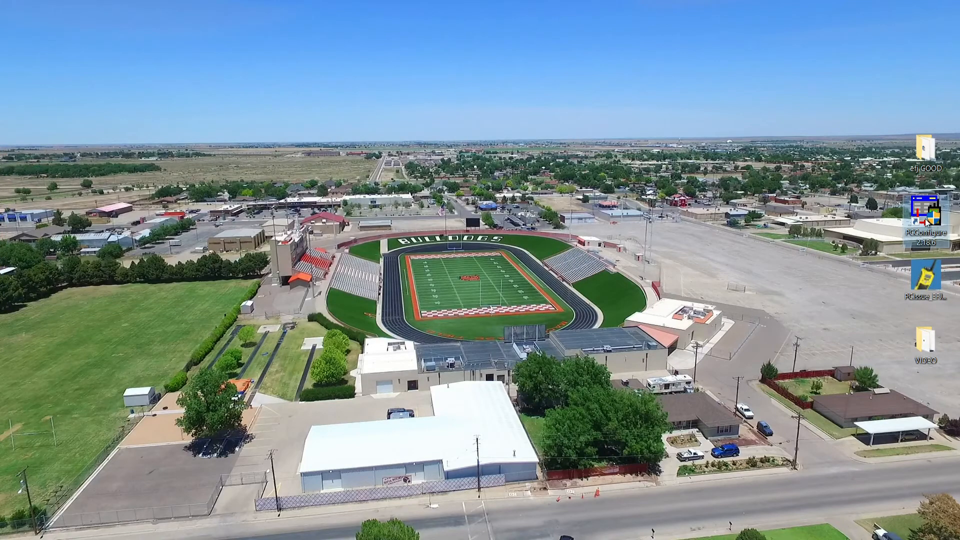
Step: Launch PCConfigure 2.18.6 from the desktop and maximize its window
double_click(928, 221)
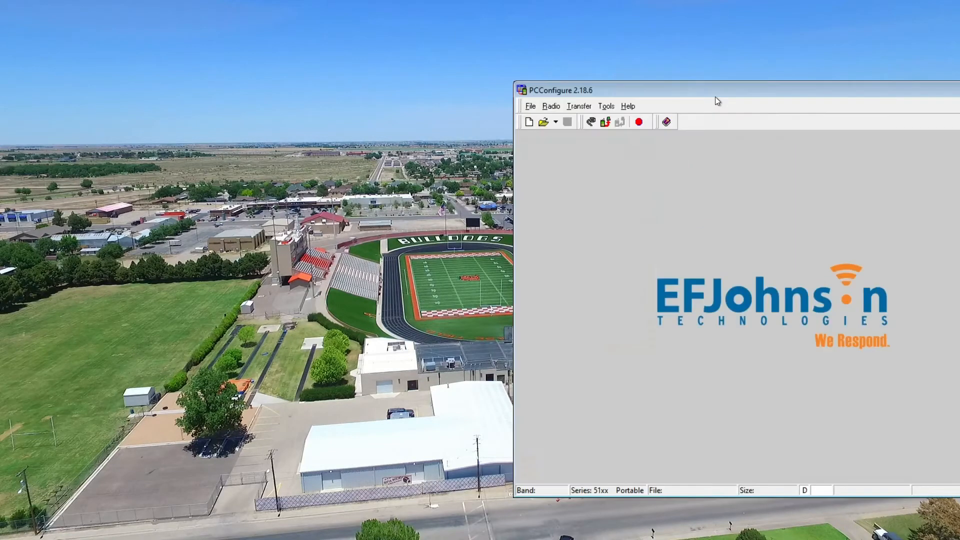
left_click_drag(713, 98, 375, 72)
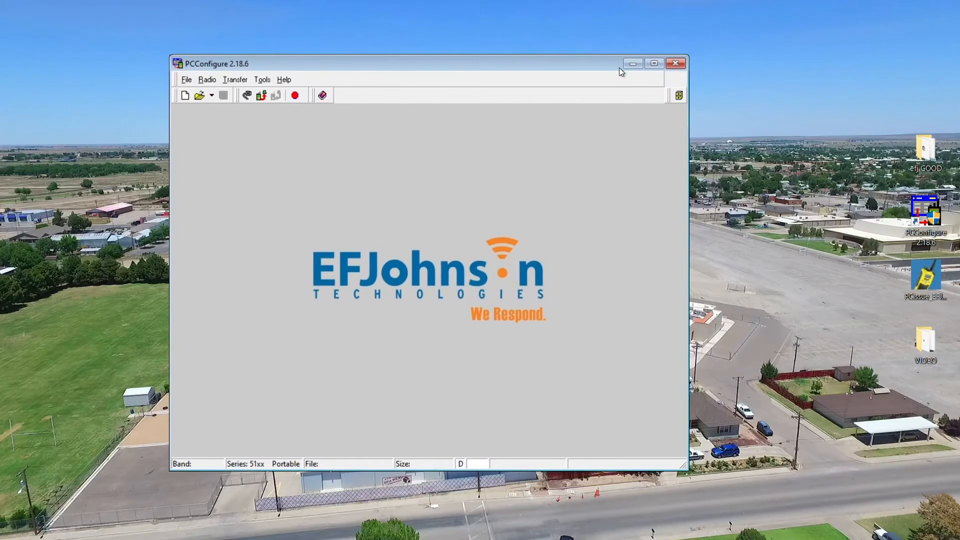
left_click(654, 64)
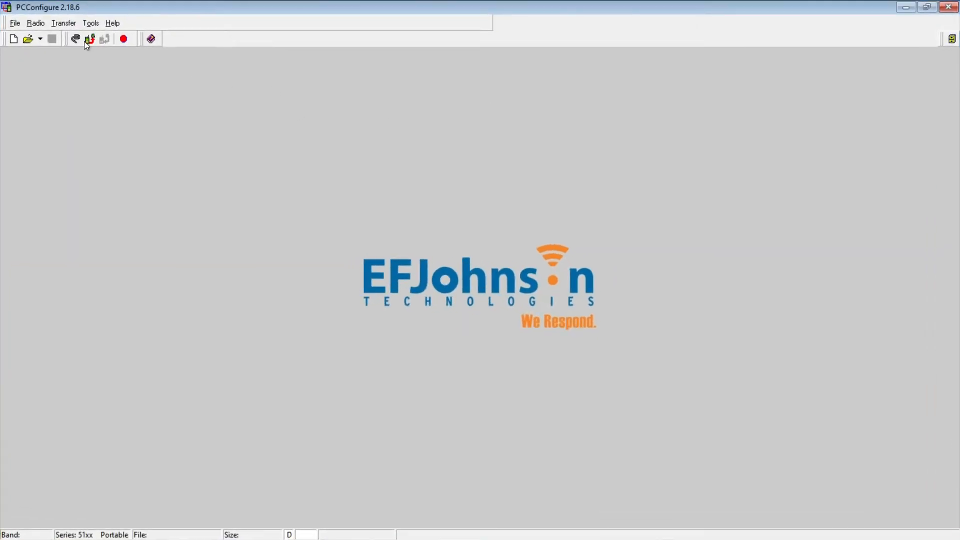
Step: Check the available COM ports for the radio connection and leave the port selection without changing it
left_click(63, 23)
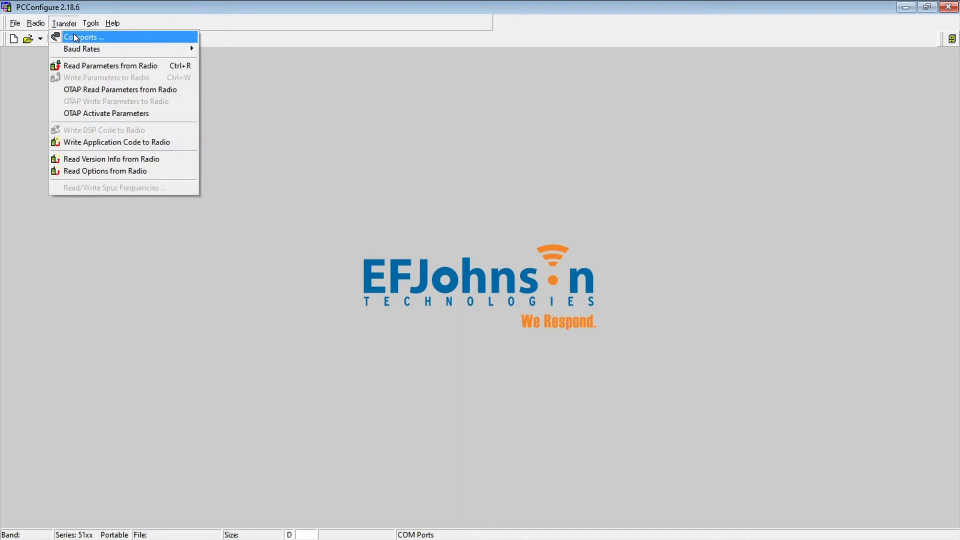
left_click(74, 36)
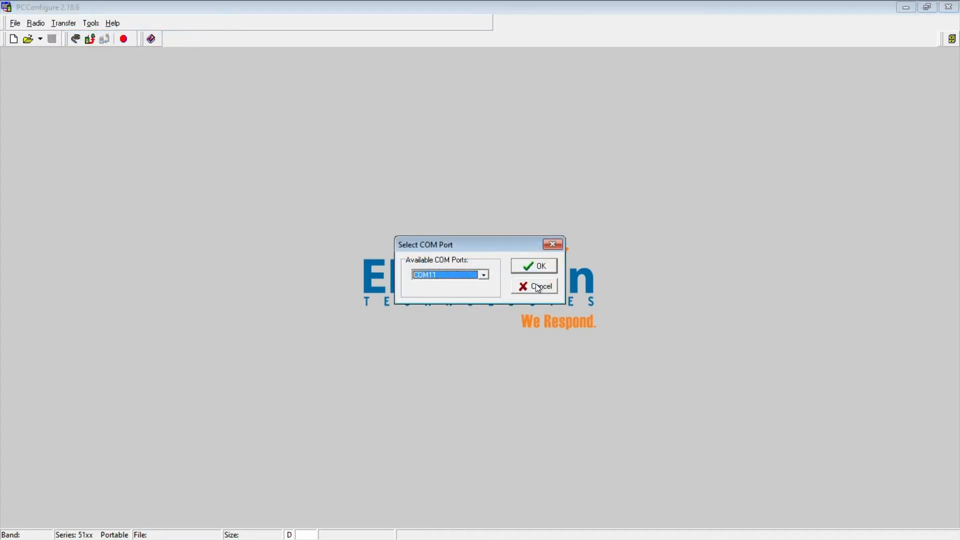
left_click(484, 275)
left_click(485, 275)
left_click(534, 286)
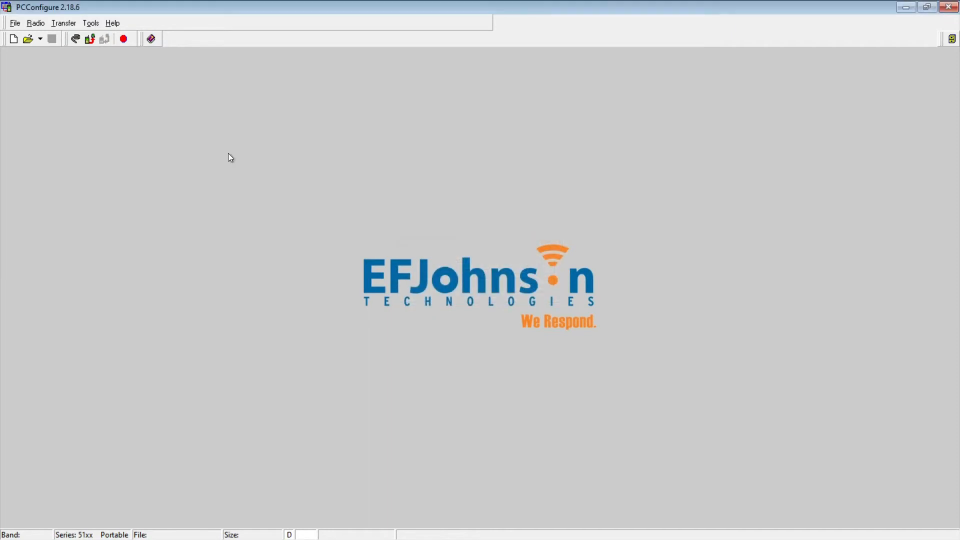
Step: Check which transfer baud rate is selected for the radio, leaving the setting as it is
left_click(91, 24)
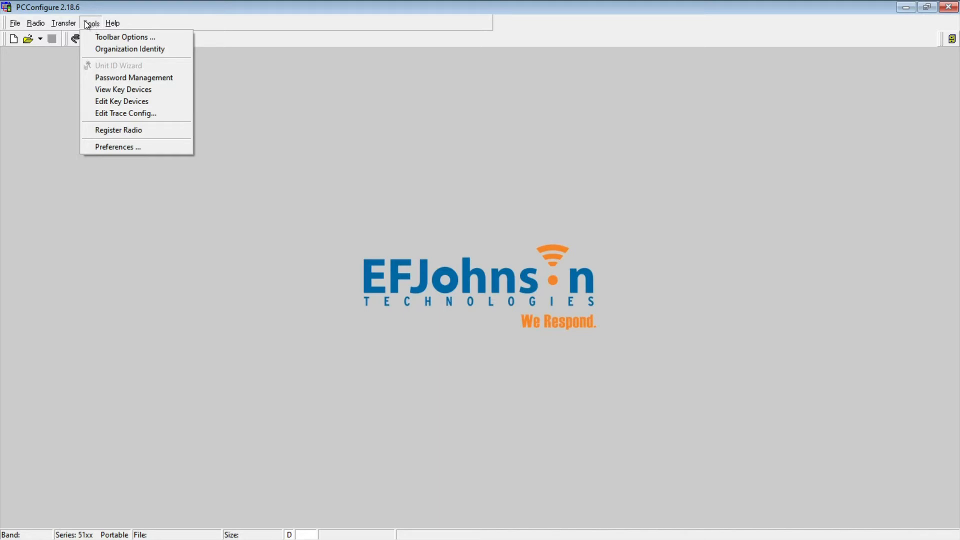
left_click(87, 24)
left_click(63, 24)
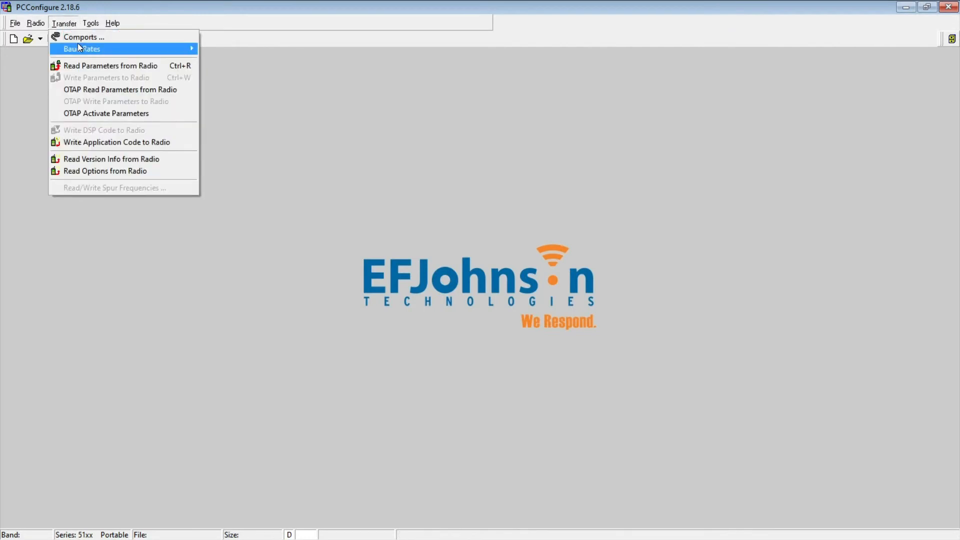
mouse_move(77, 46)
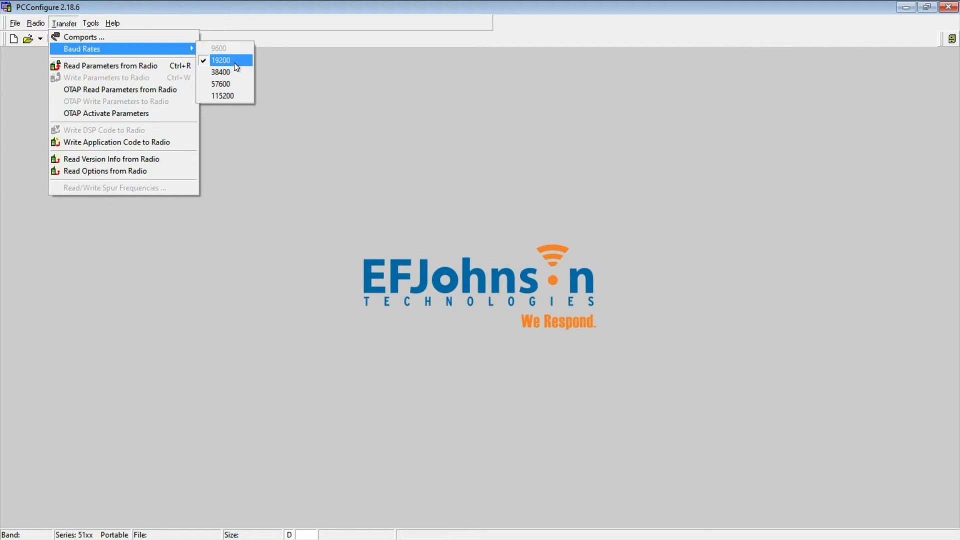
left_click(317, 75)
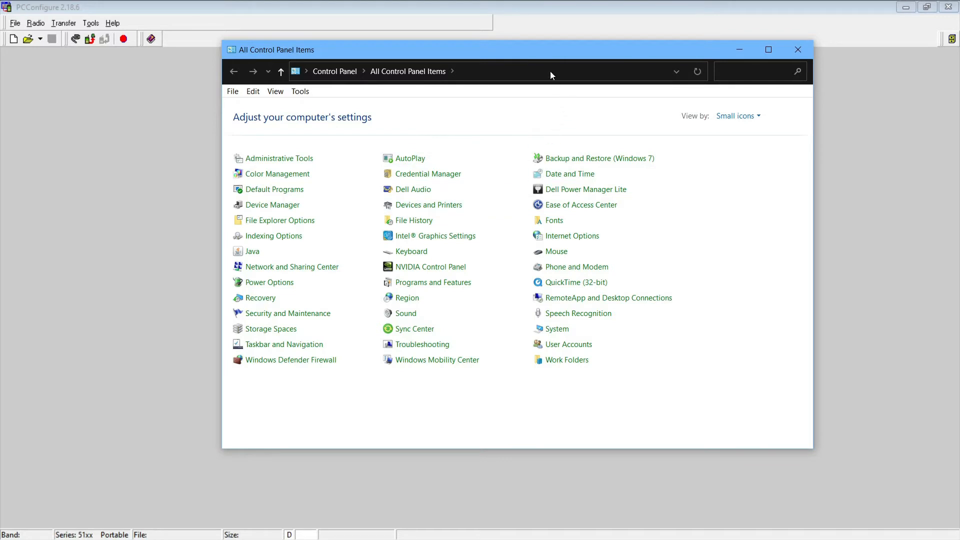
Step: Open Device Manager through System in the Windows Control Panel and expand Ports (COM & LPT)
left_click_drag(550, 56, 510, 54)
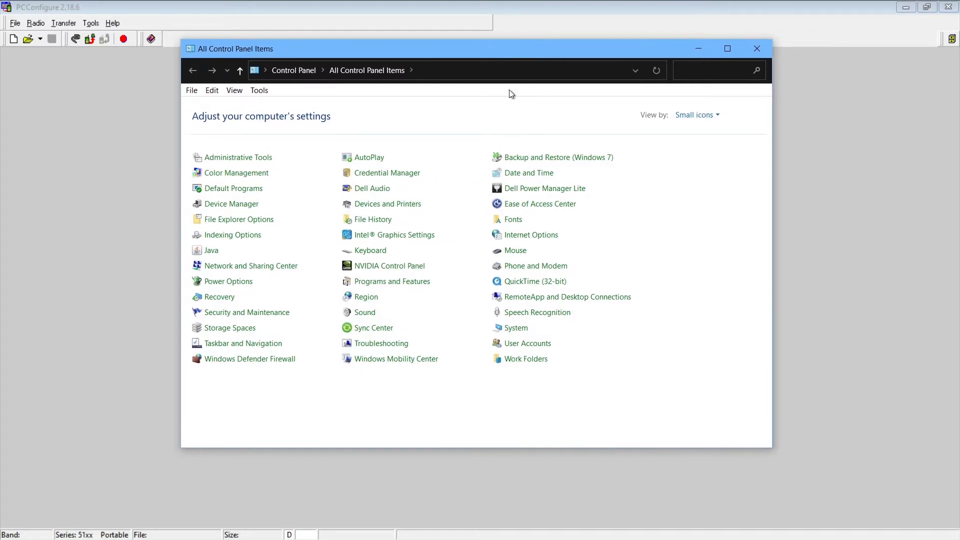
left_click(515, 333)
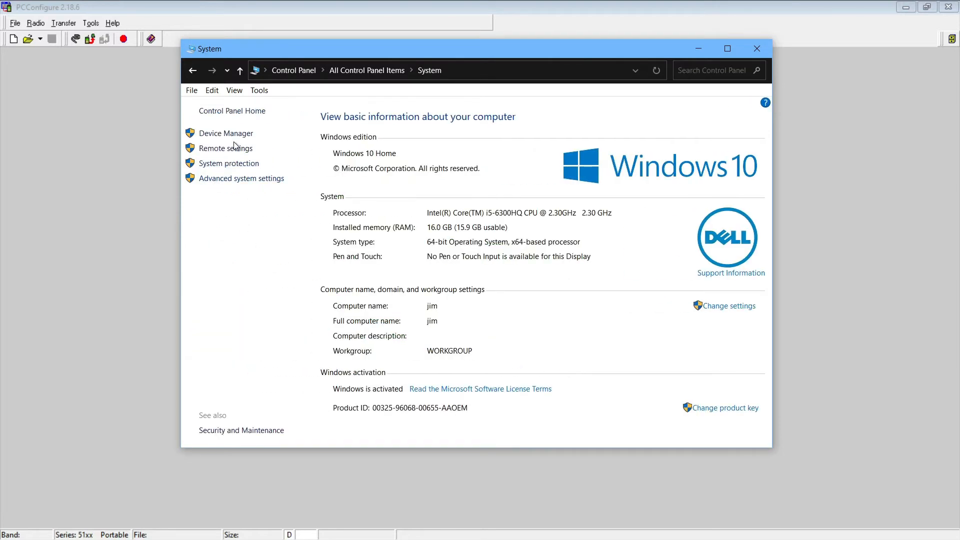
left_click(278, 179)
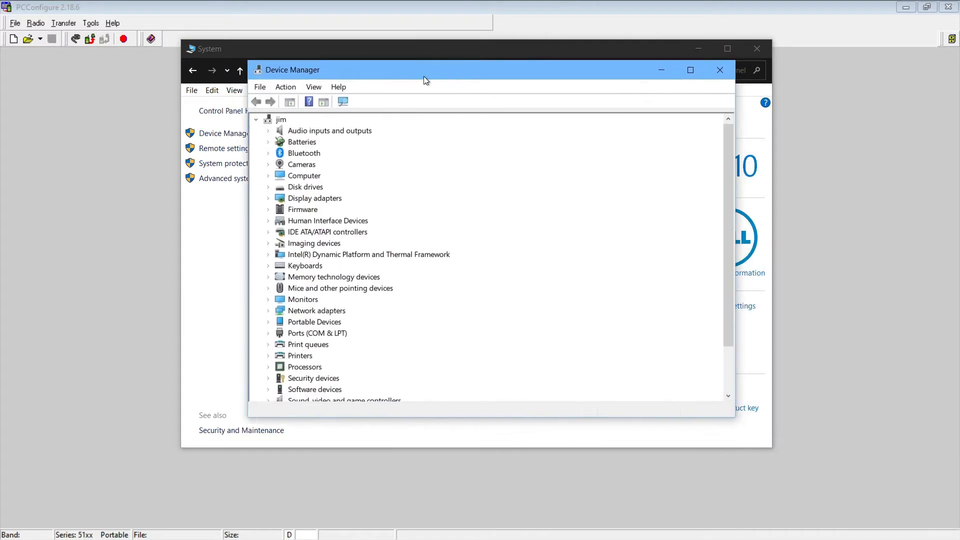
left_click_drag(424, 76, 398, 83)
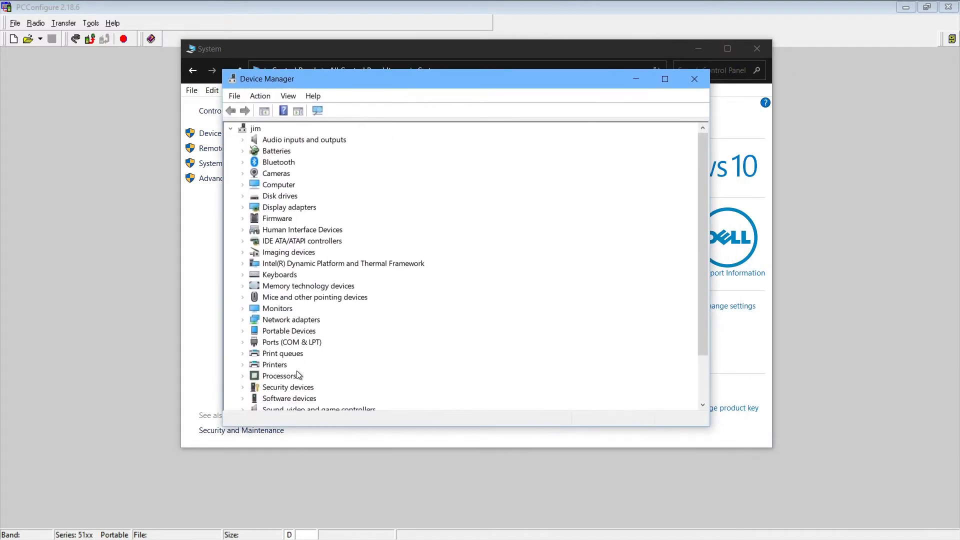
left_click(242, 343)
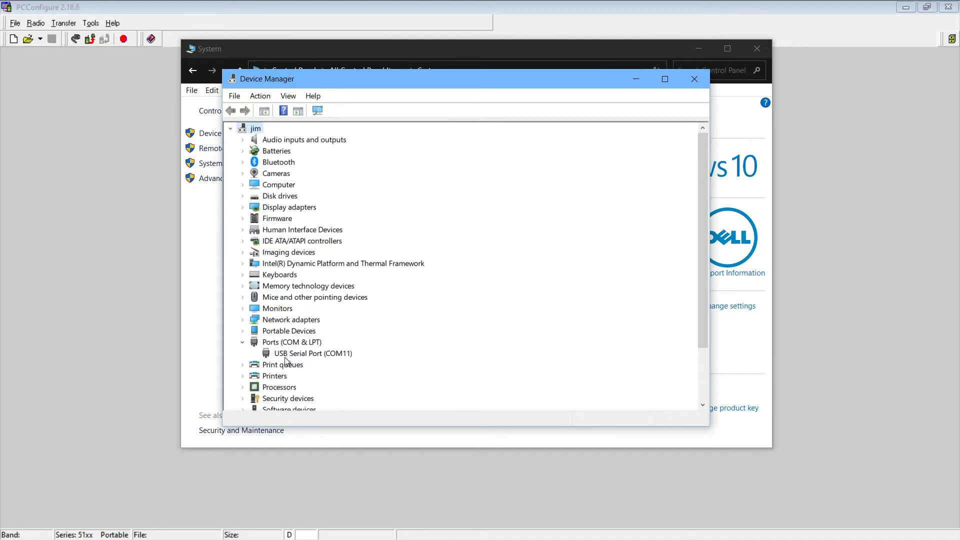
Step: Set the bits per second of USB Serial Port (COM11) to 921600 in its port settings and accept the properties
double_click(314, 354)
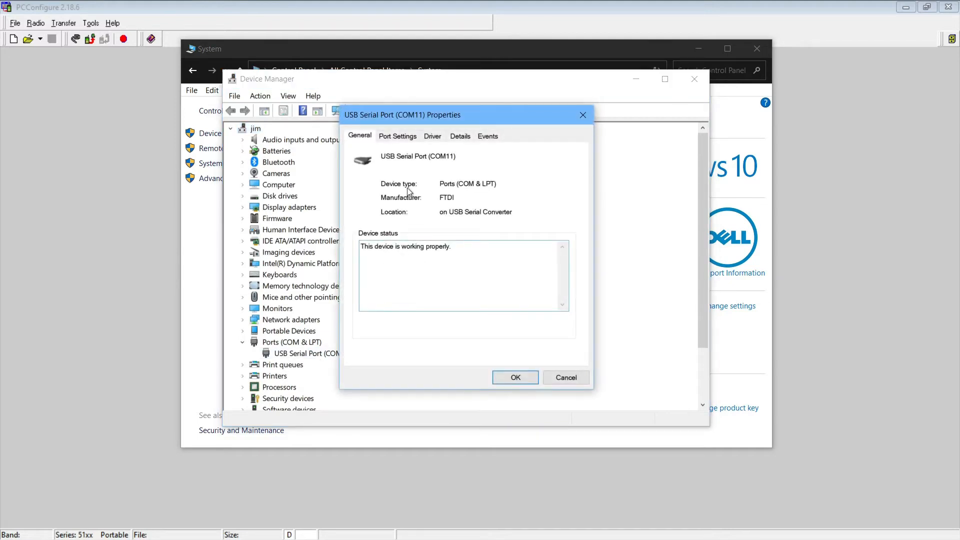
left_click(397, 137)
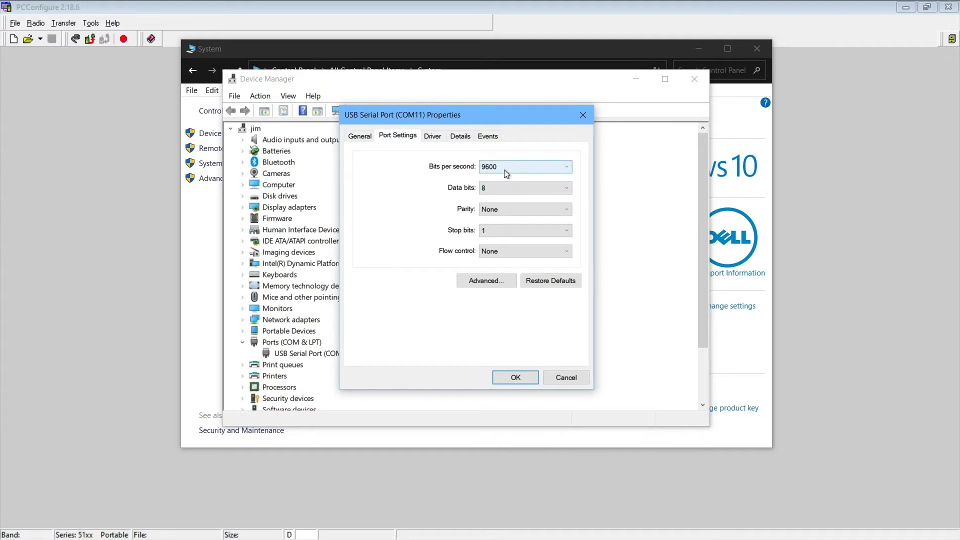
left_click(568, 167)
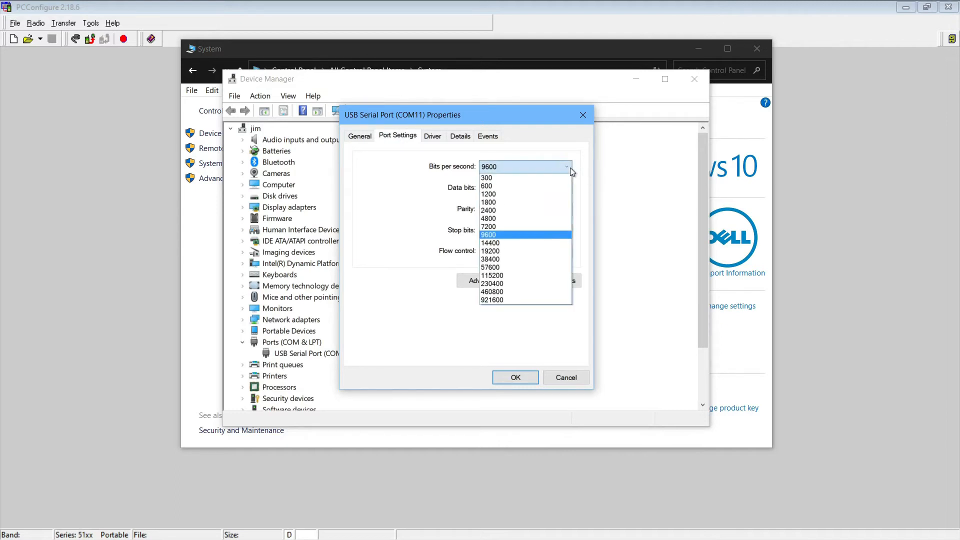
left_click(502, 300)
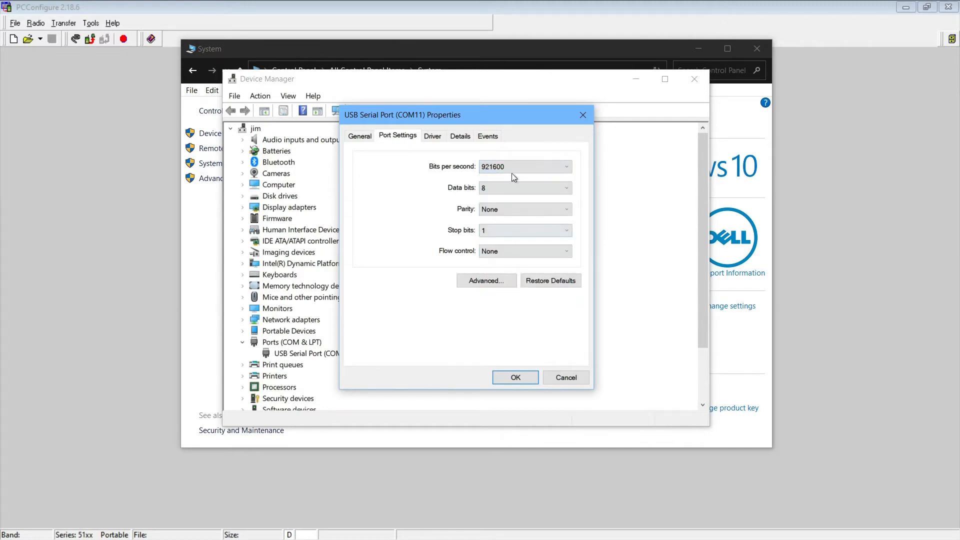
left_click(567, 168)
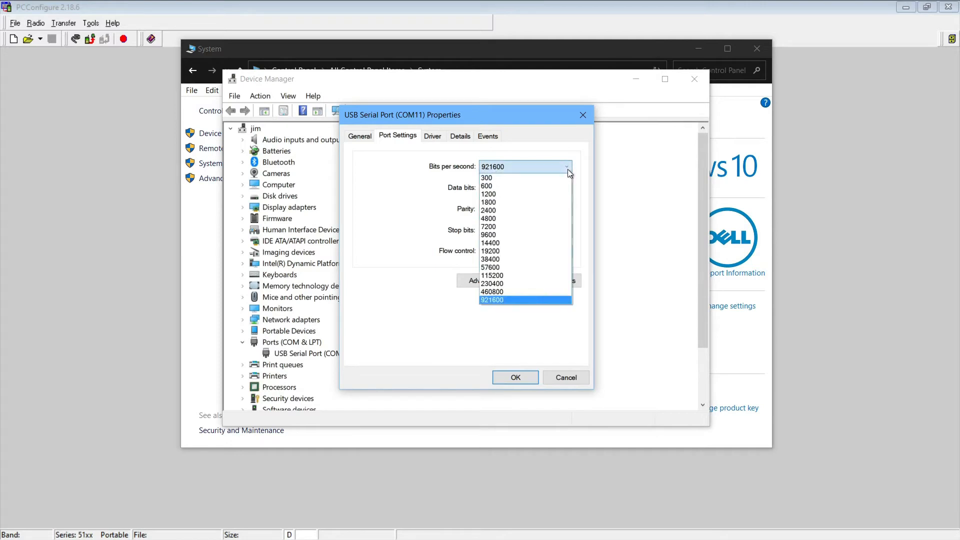
left_click(514, 299)
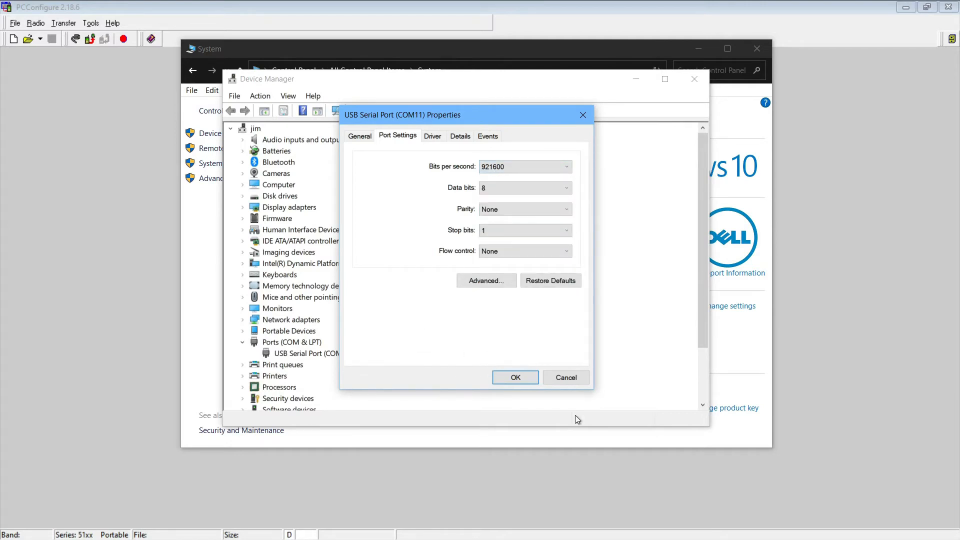
left_click(515, 378)
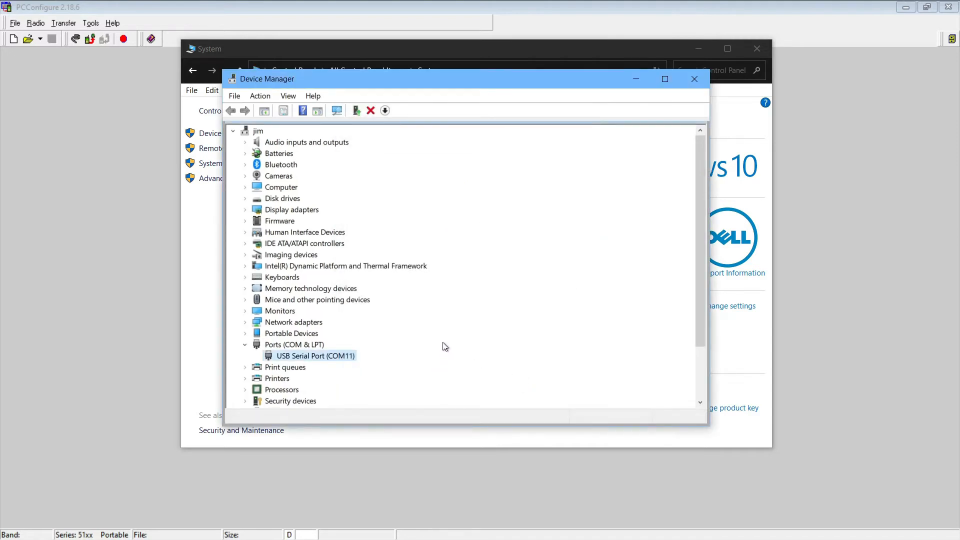
Step: Close Device Manager and the System window to get back to PCConfigure
left_click_drag(557, 85, 571, 104)
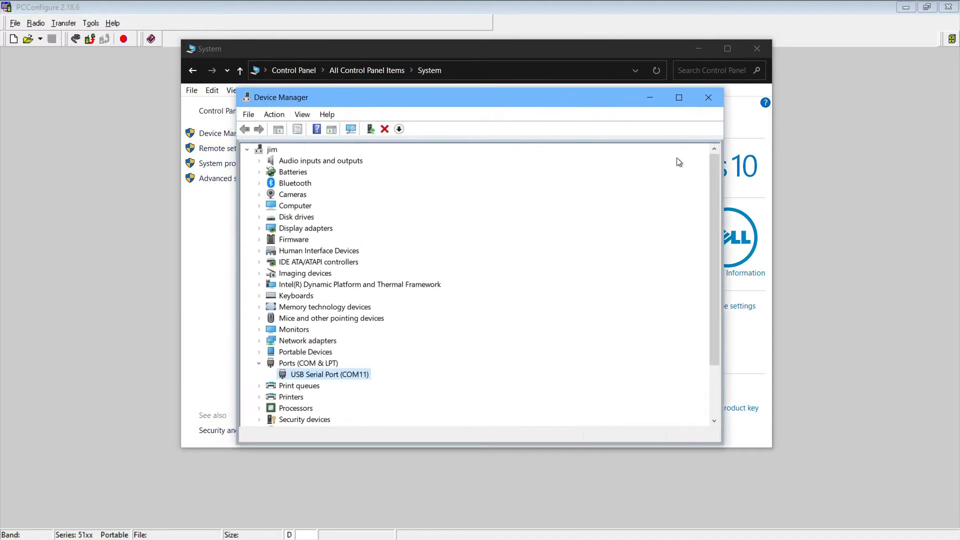
left_click(711, 102)
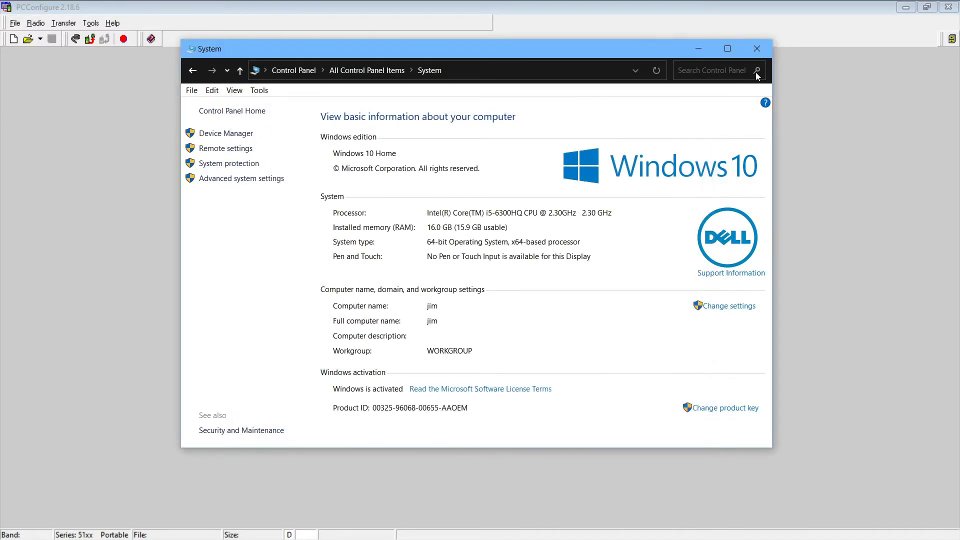
left_click(758, 52)
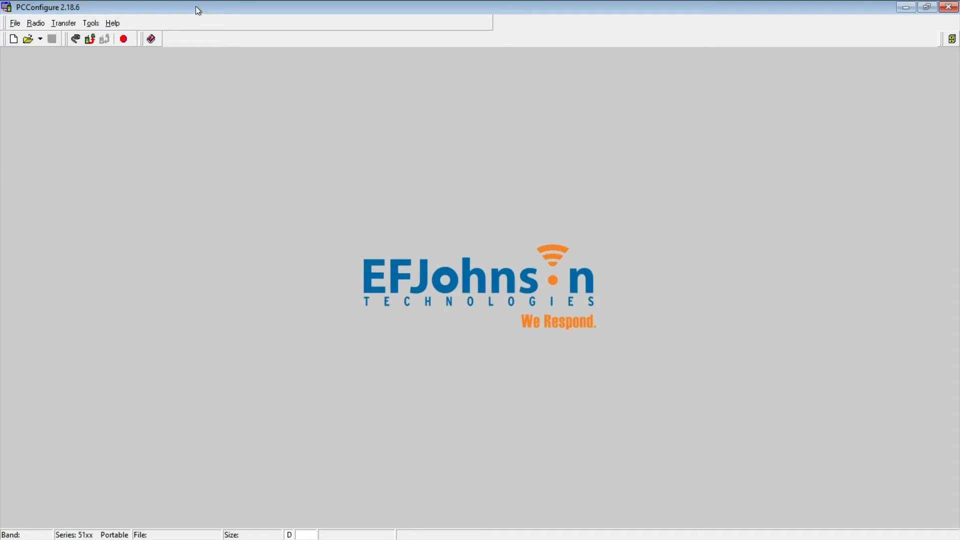
Step: Read the parameters from the connected radio into PCConfigure
left_click(59, 23)
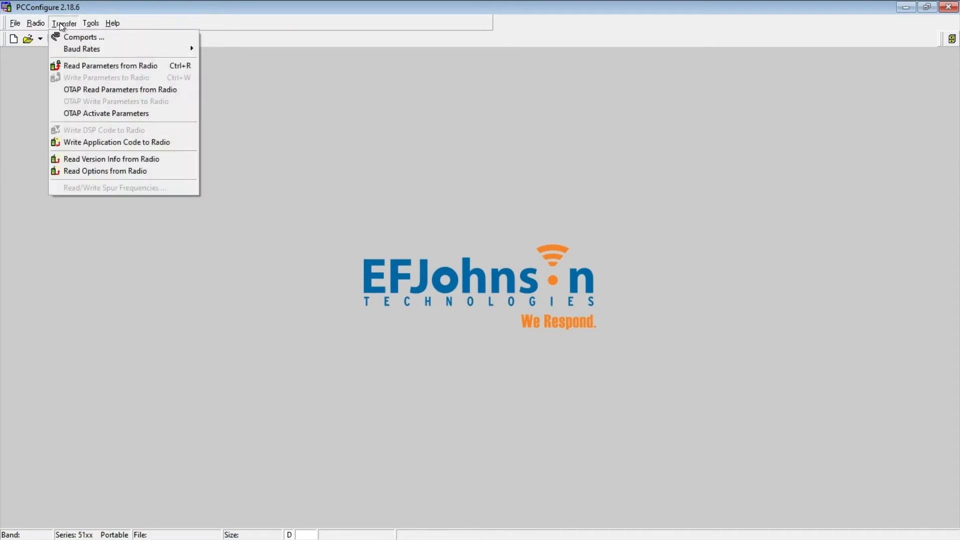
mouse_move(76, 49)
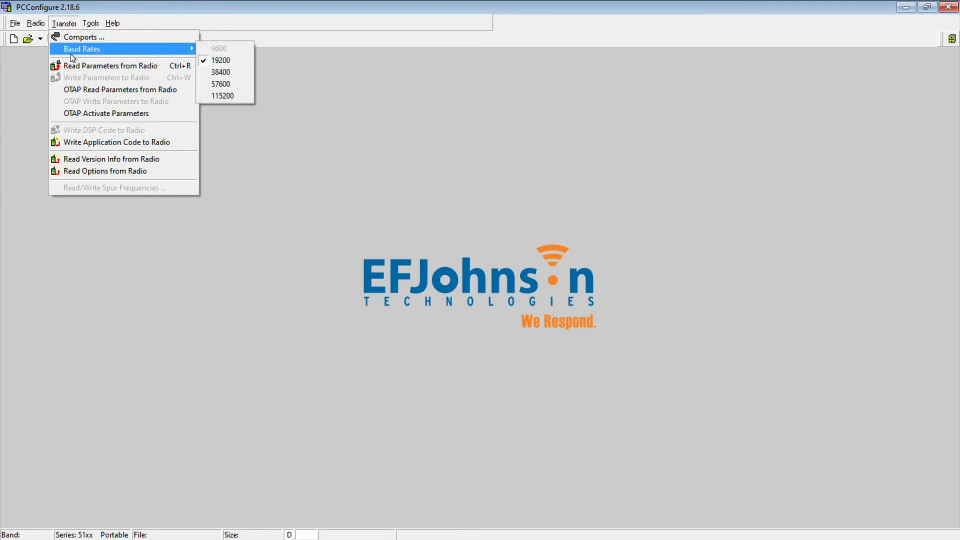
left_click(134, 65)
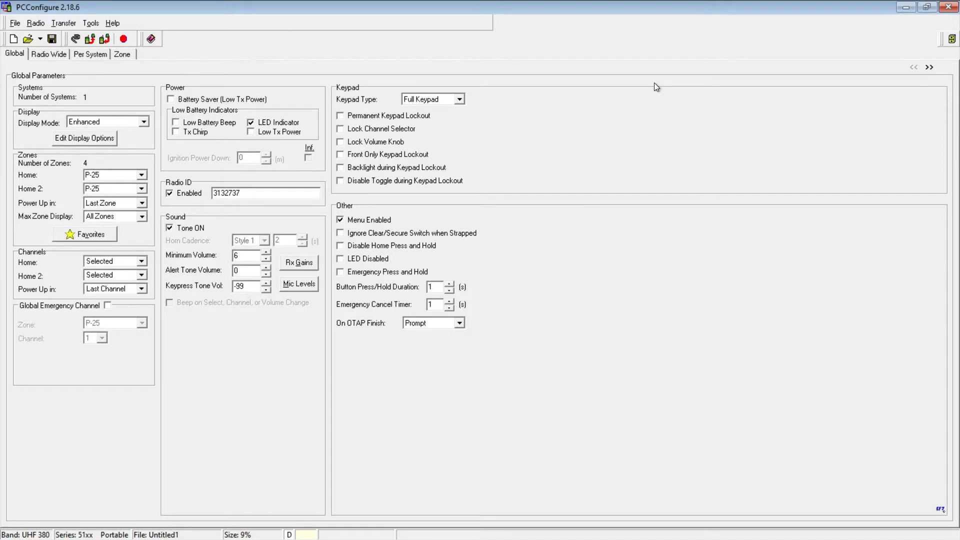
Step: Review the display options in the global parameters and accept them without changes
left_click(14, 57)
left_click(92, 139)
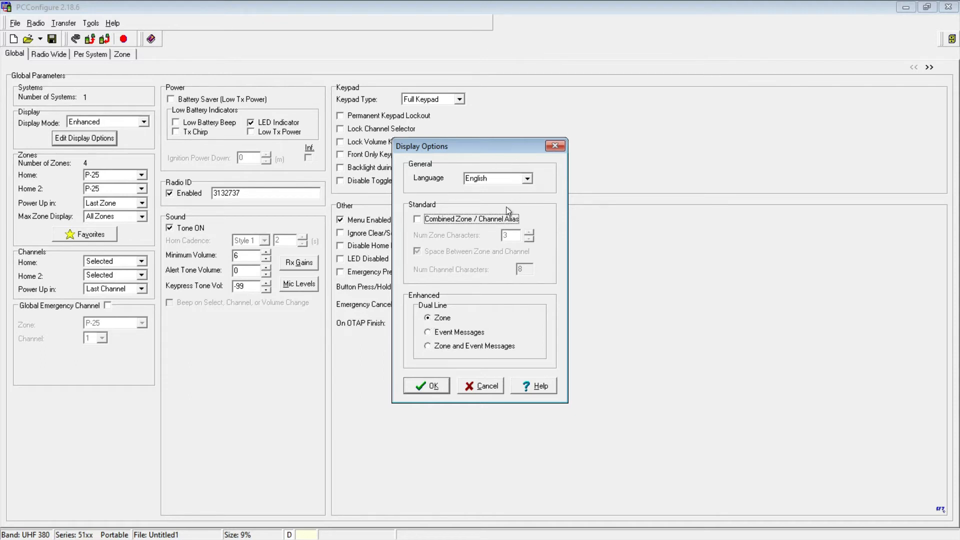
left_click(425, 388)
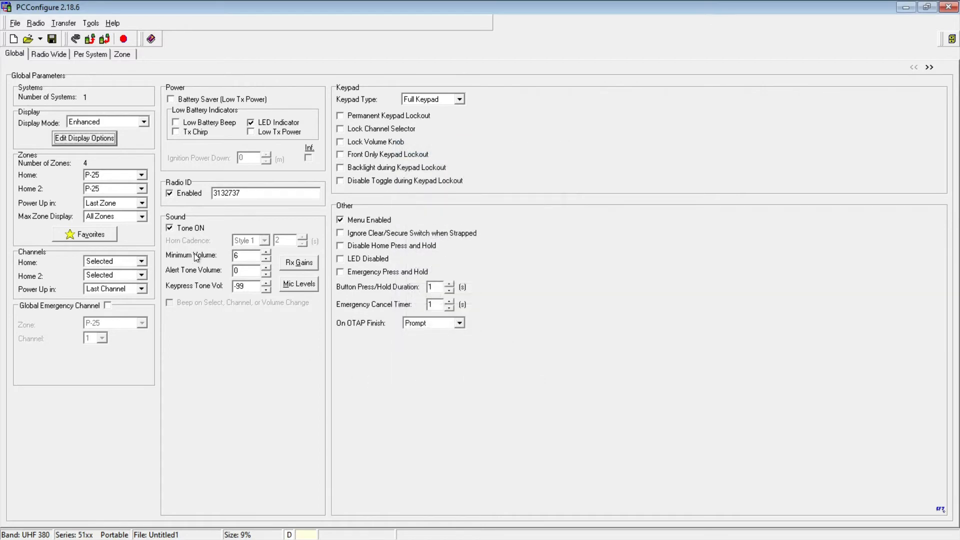
Step: Examine the zones available for Home and Home 2, keeping the current selections
left_click(142, 175)
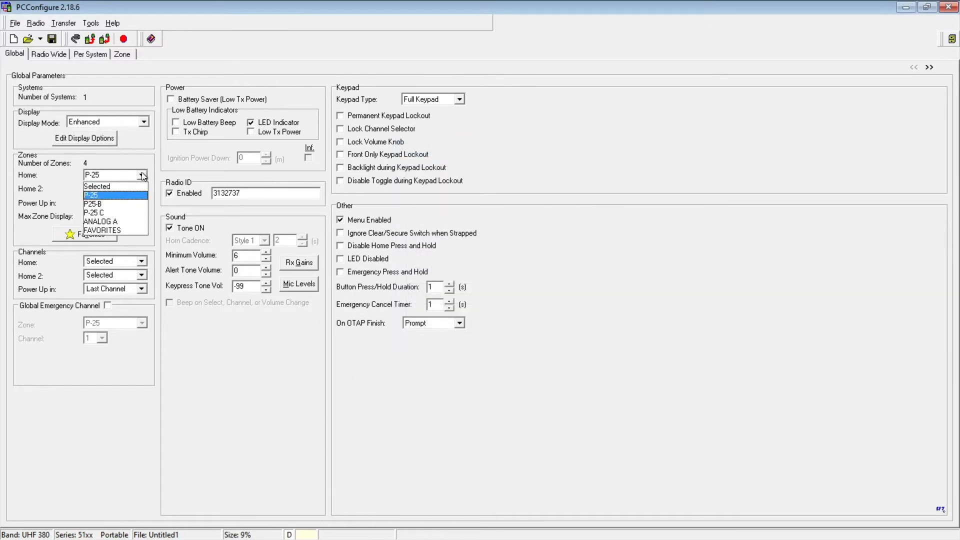
left_click(143, 175)
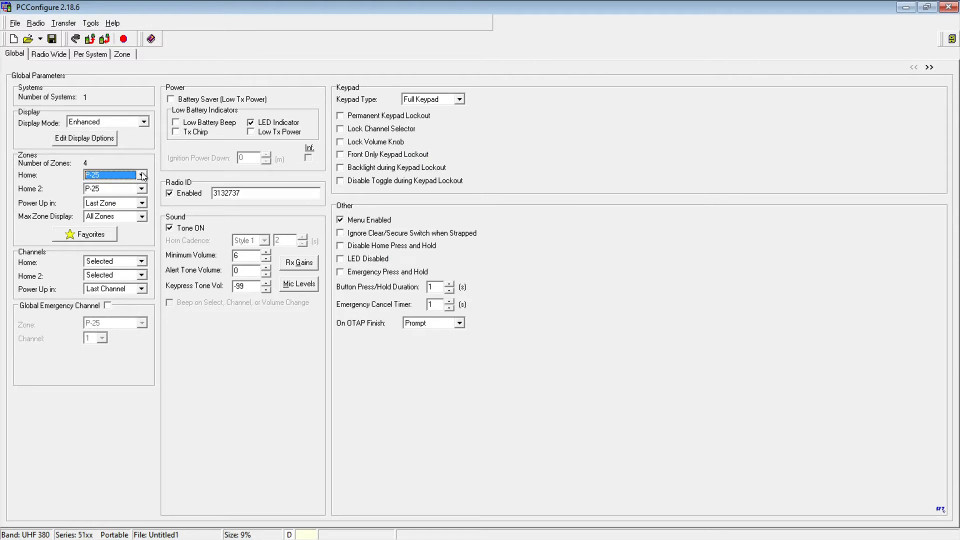
left_click(142, 175)
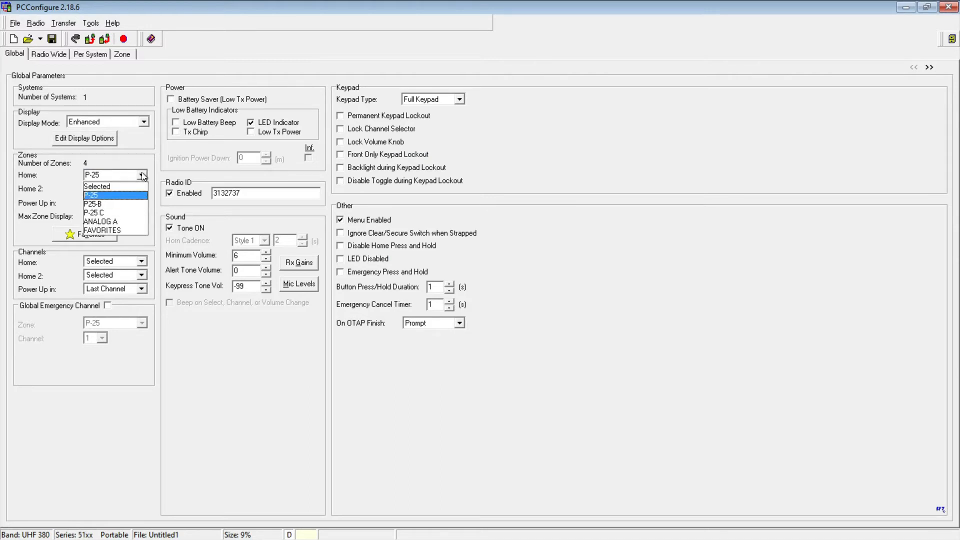
left_click(142, 175)
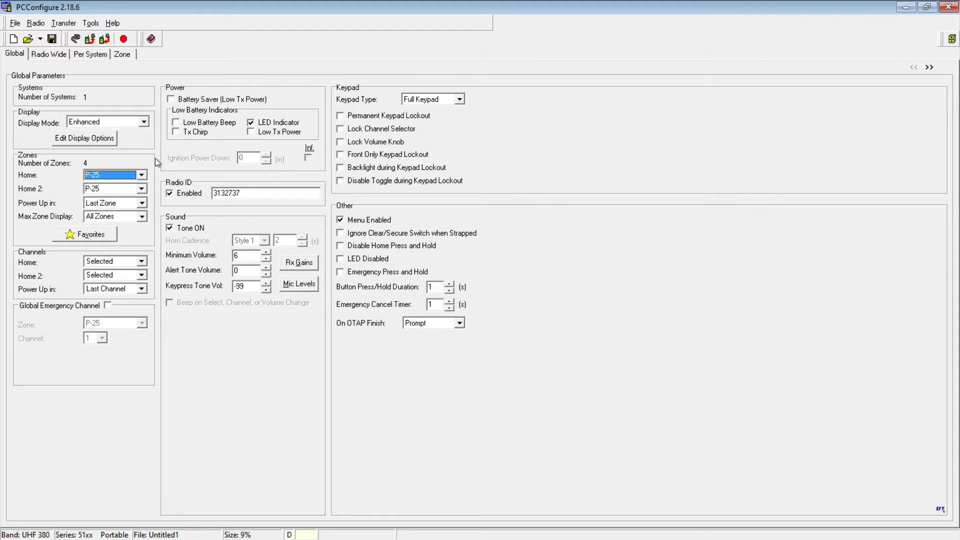
left_click(143, 175)
left_click(143, 175)
left_click(142, 174)
left_click(142, 175)
left_click(142, 189)
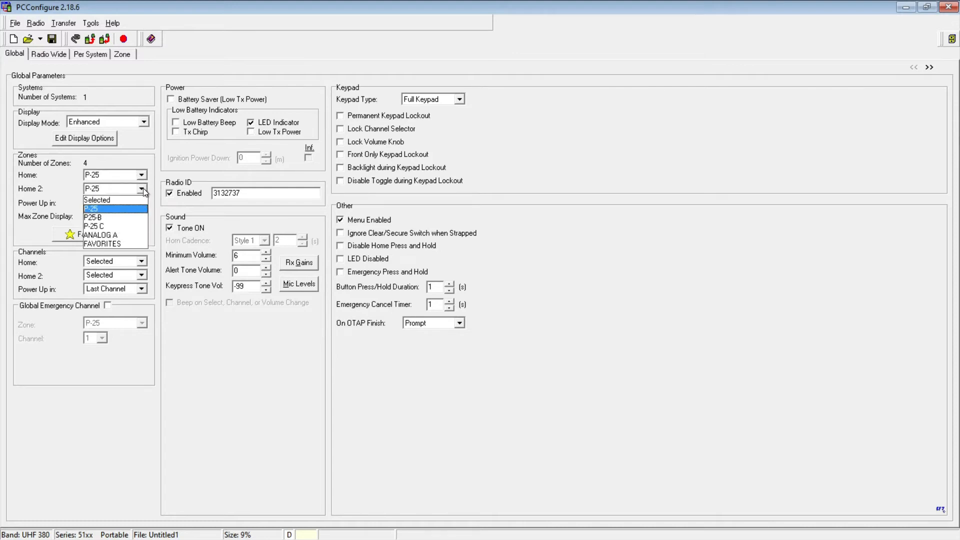
left_click(143, 188)
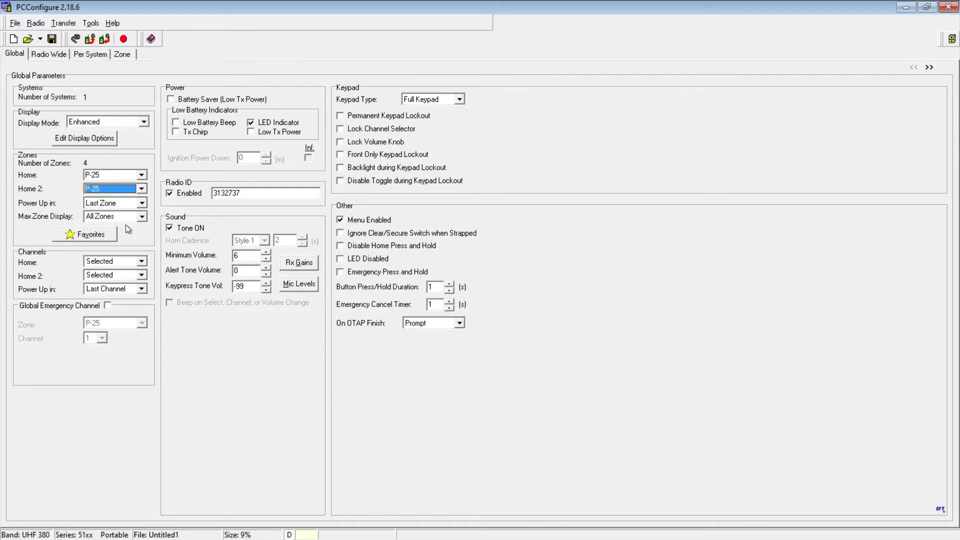
Step: Check the zone power-up and maximum zone display choices without changing either setting
left_click(143, 202)
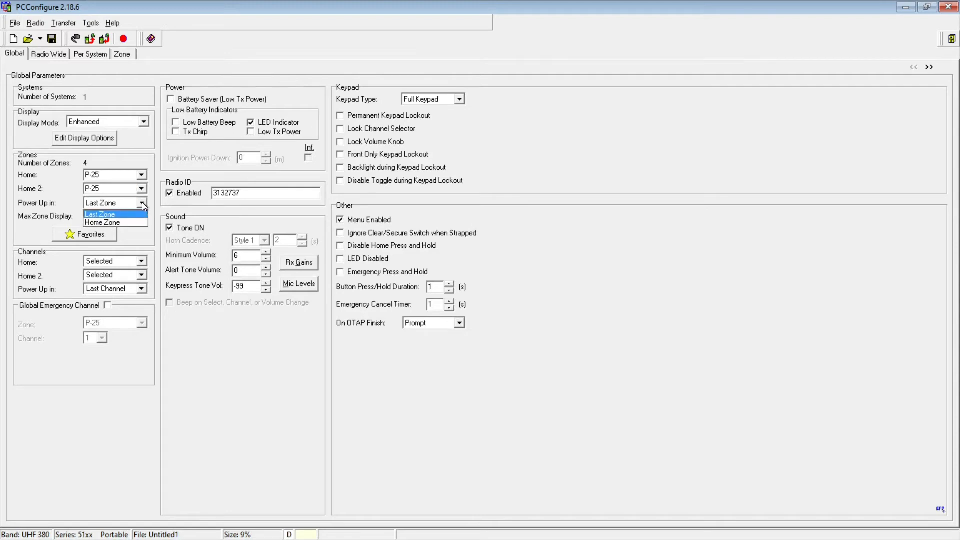
left_click(142, 202)
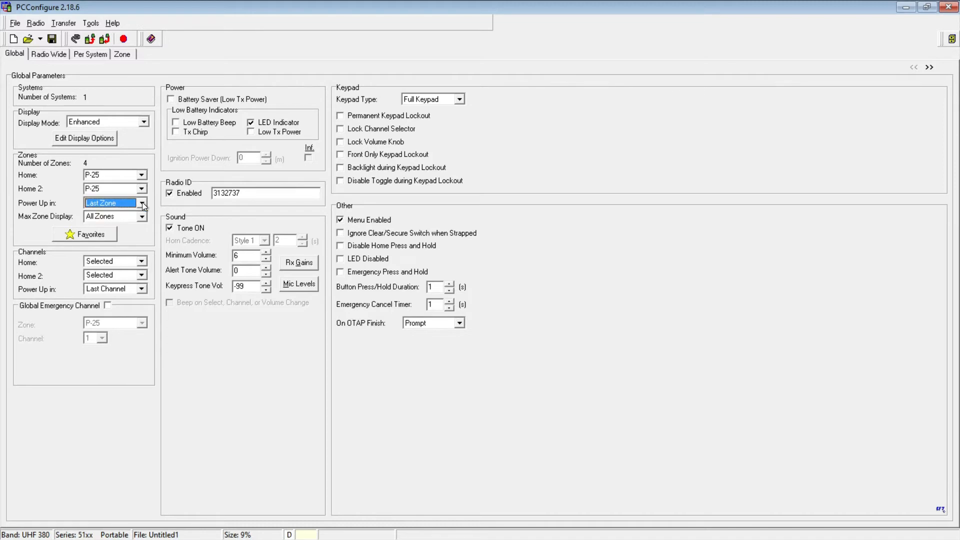
left_click(142, 216)
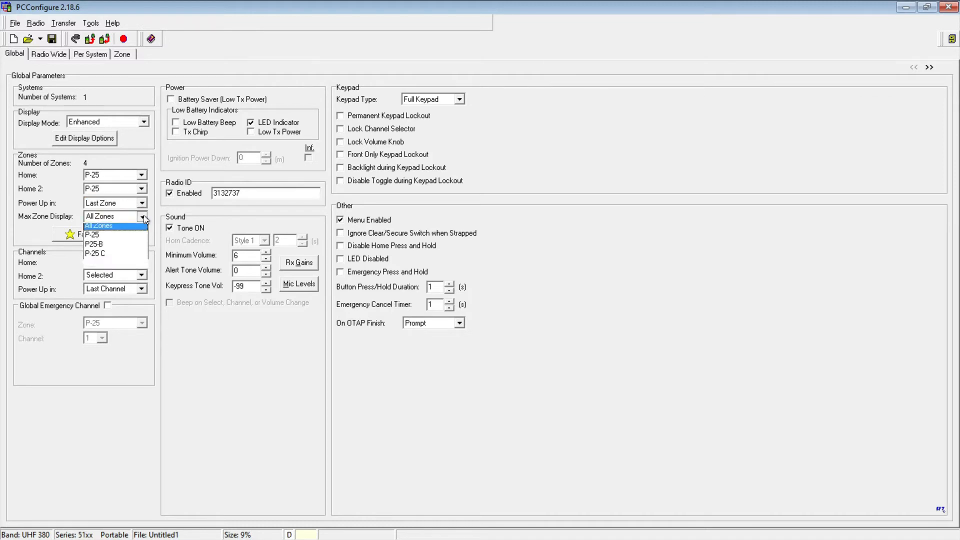
left_click(143, 216)
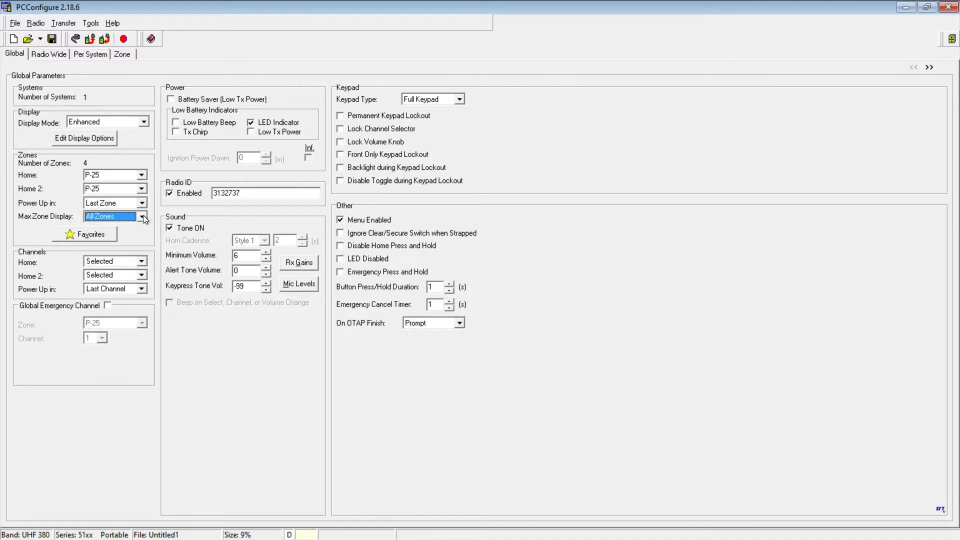
Step: Review the zone and channel assignments in the favorites list and close it without saving changes
left_click(94, 235)
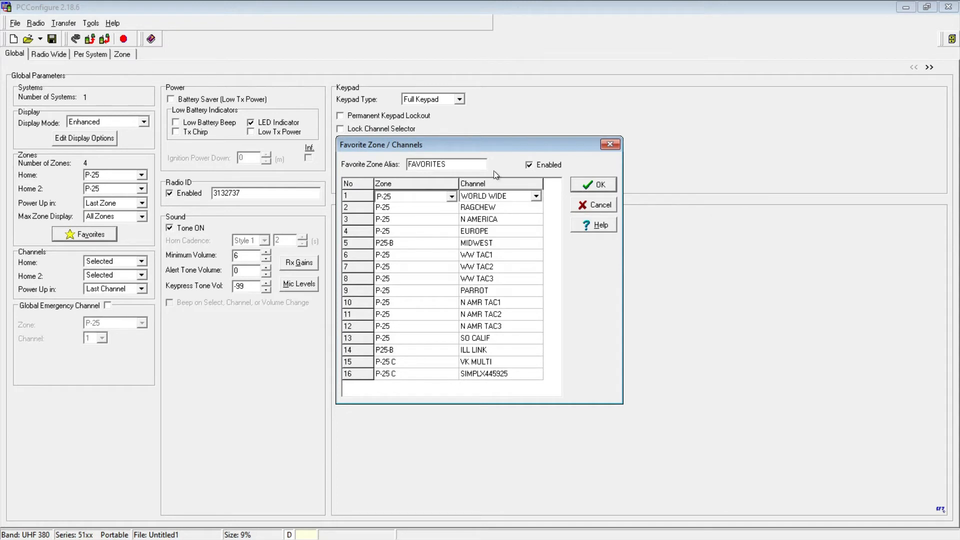
left_click_drag(503, 145, 508, 133)
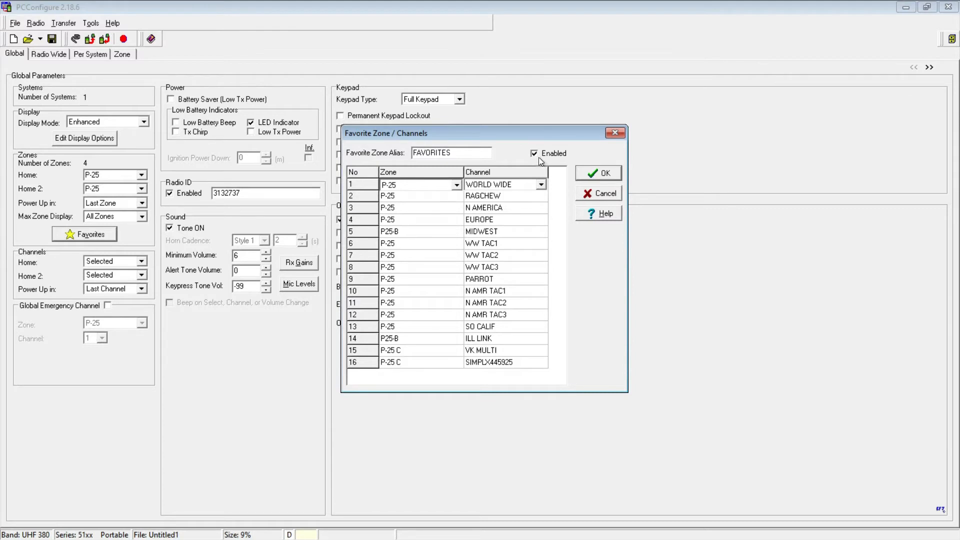
left_click(595, 199)
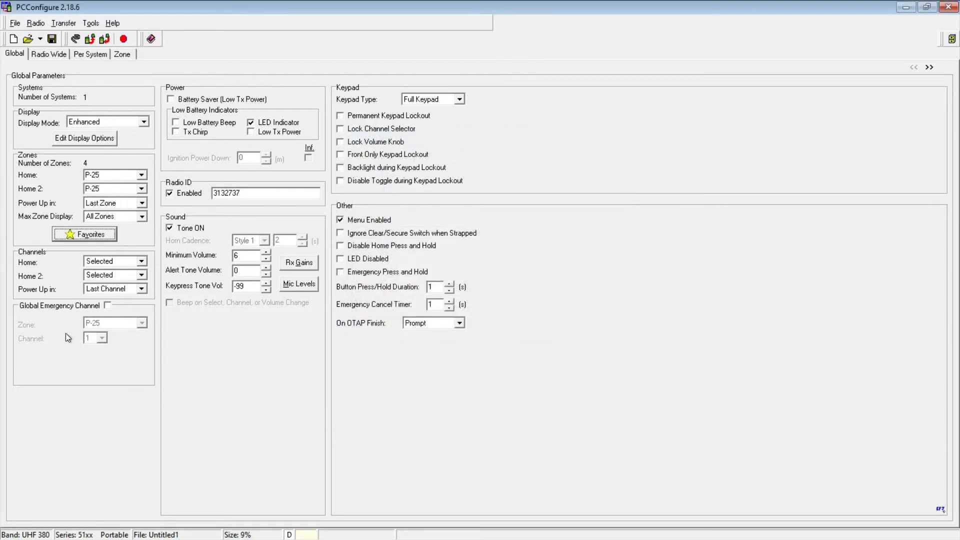
Step: Examine the Home, Home 2 and power-up channel choices without changing them, and highlight the Radio ID value
left_click(142, 261)
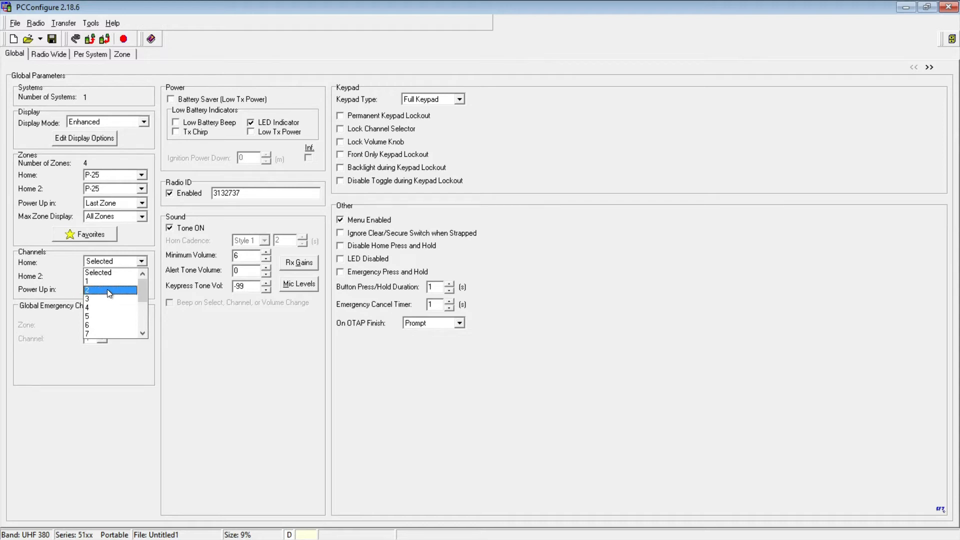
left_click(179, 340)
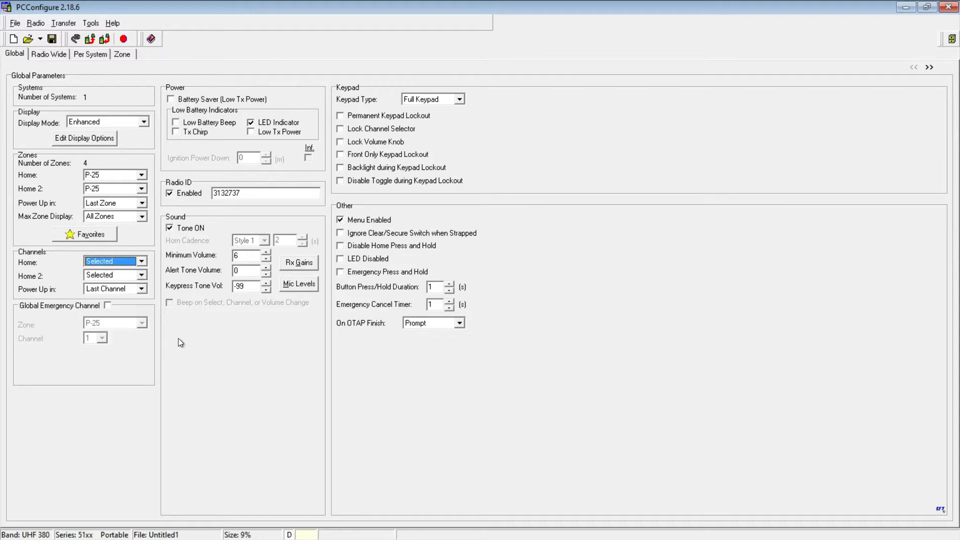
left_click(142, 289)
left_click(142, 290)
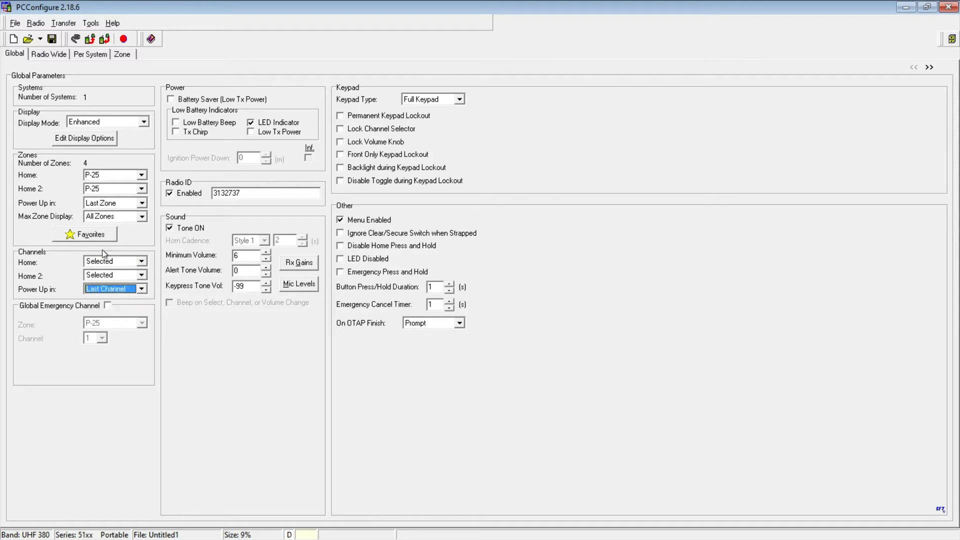
left_click(142, 290)
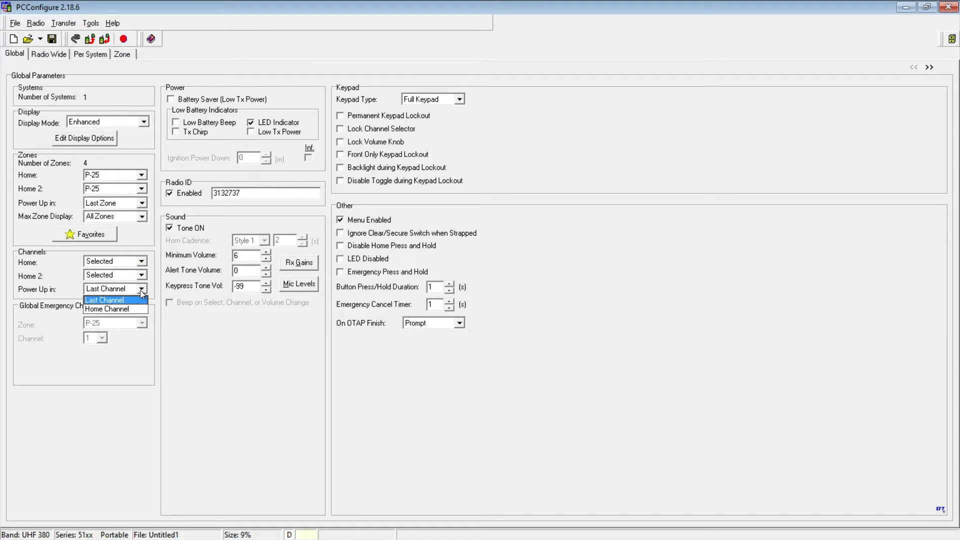
left_click(144, 274)
left_click(144, 274)
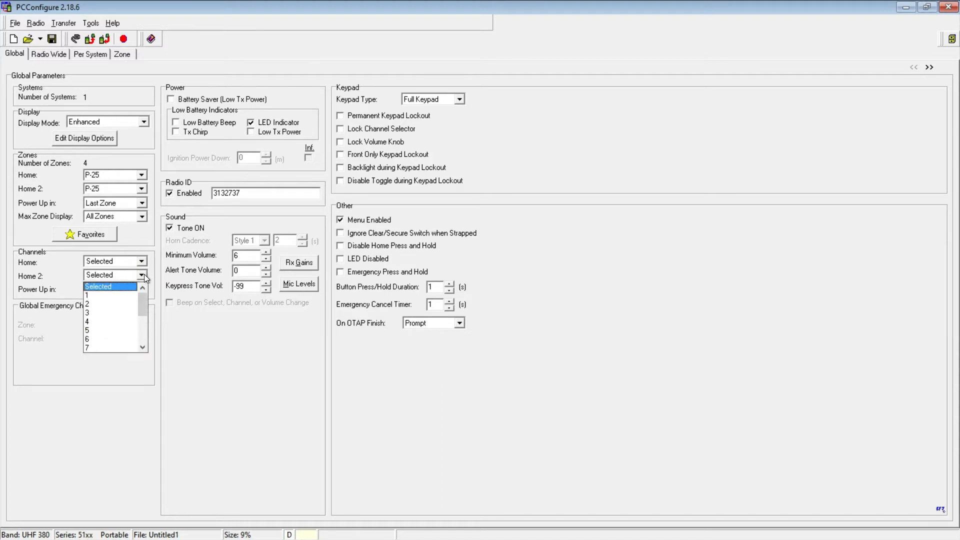
left_click(144, 274)
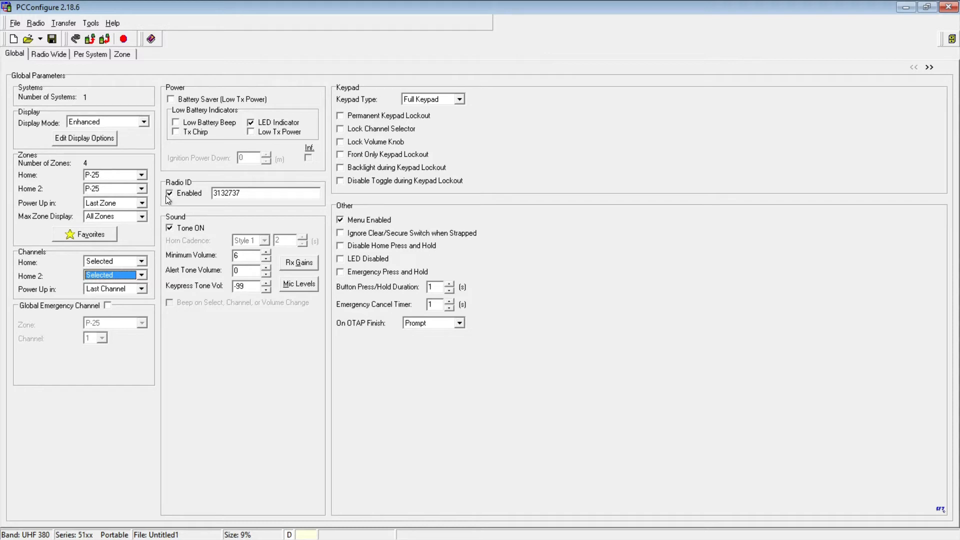
double_click(250, 192)
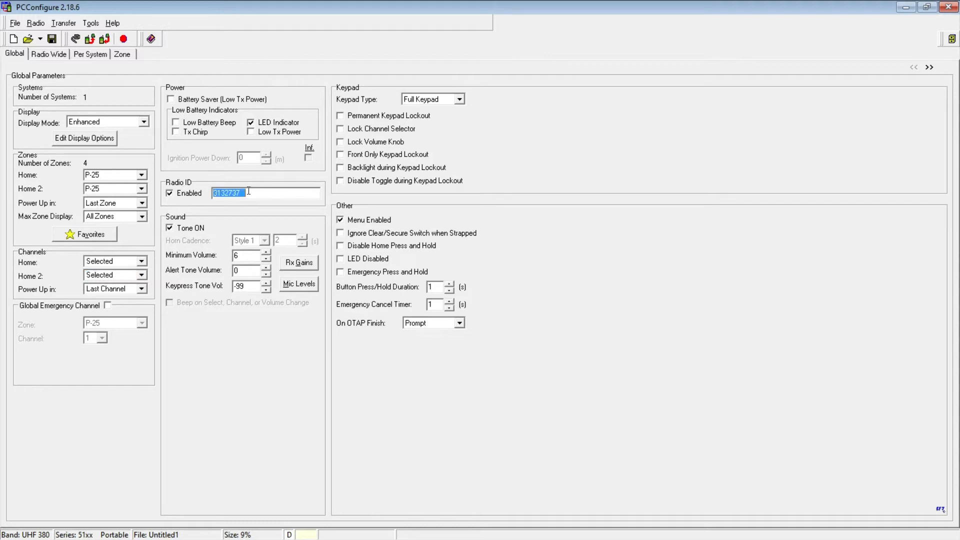
Step: Switch the number input mode to Hex and return it to Dec, leaving the Radio ID as it is
left_click(250, 192)
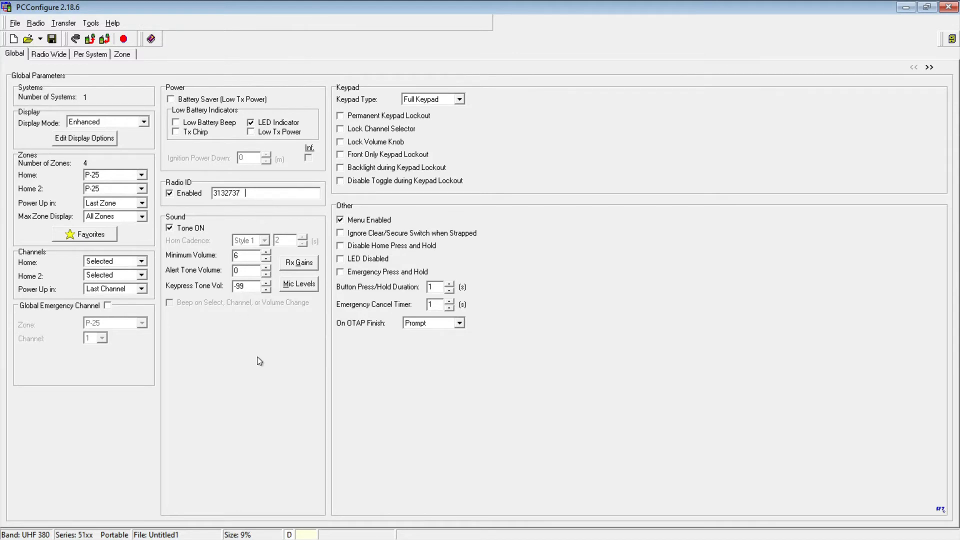
right_click(290, 535)
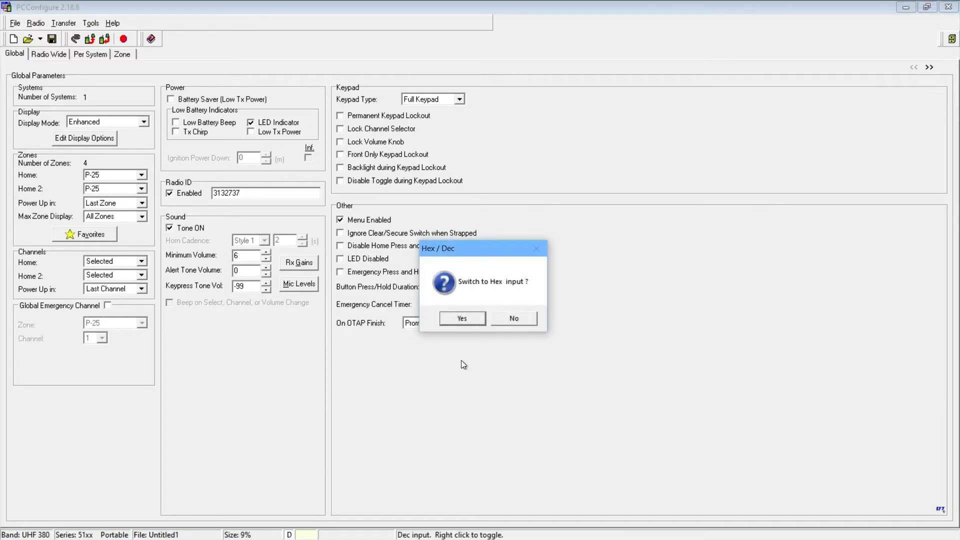
left_click(462, 319)
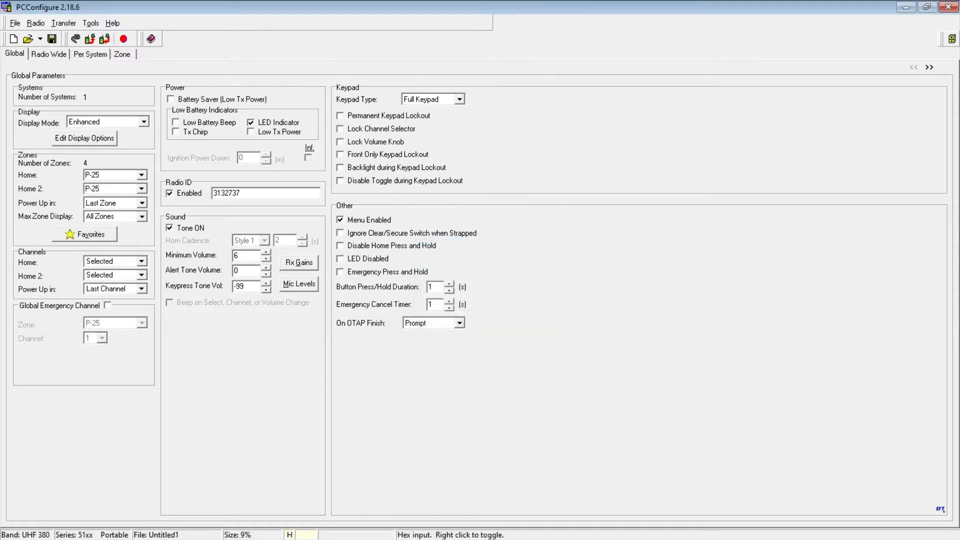
right_click(290, 535)
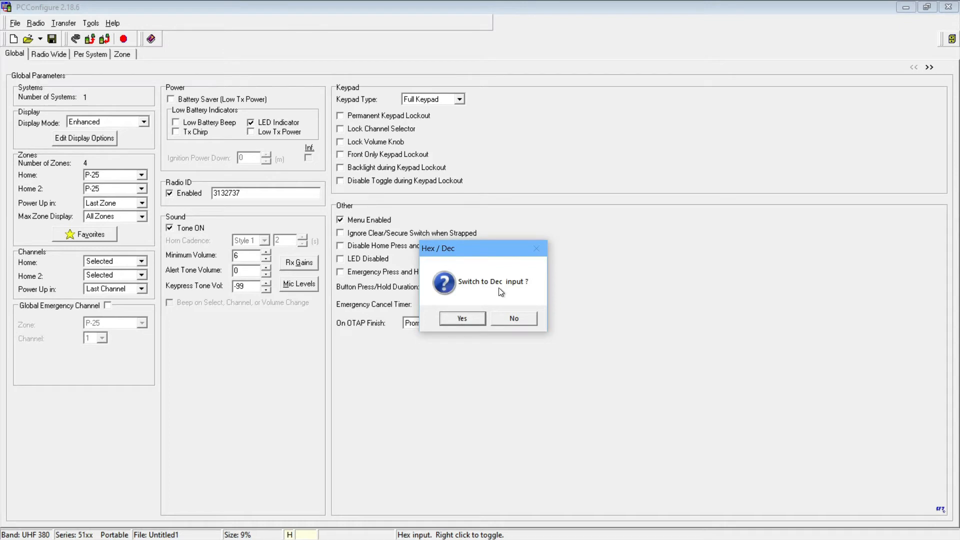
left_click_drag(488, 250, 483, 265)
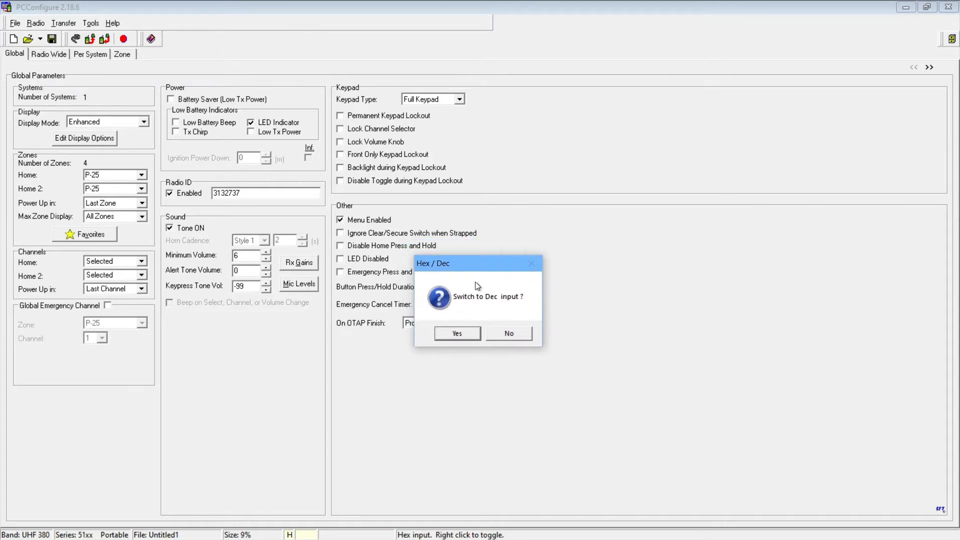
left_click_drag(493, 263, 503, 262)
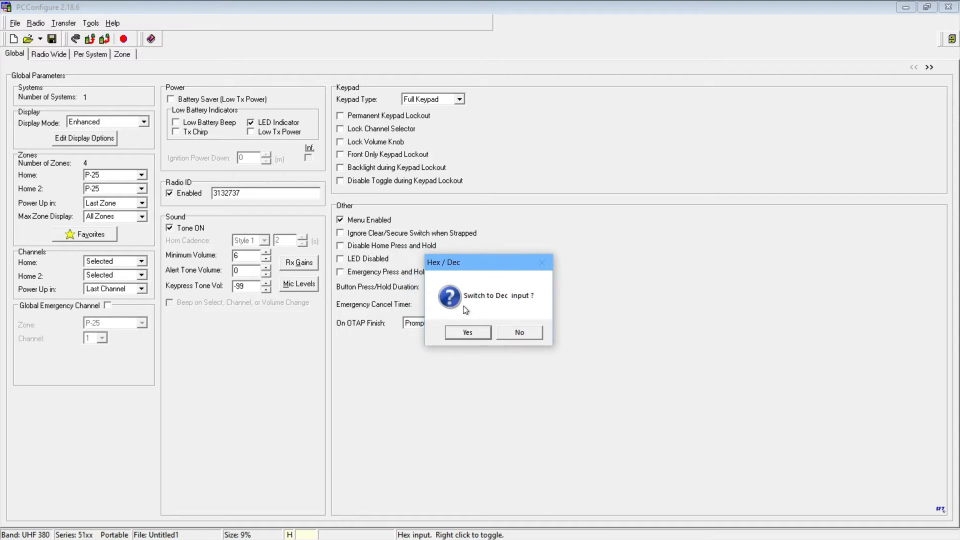
left_click(467, 331)
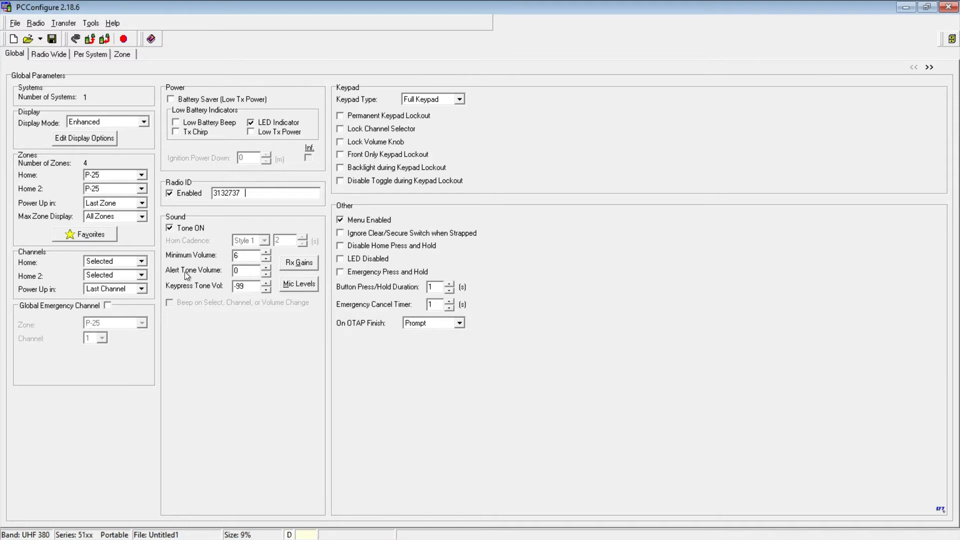
Step: Review the receive audio gains and the internal and external mic level choices, cancelling both dialogs without changes
left_click(289, 268)
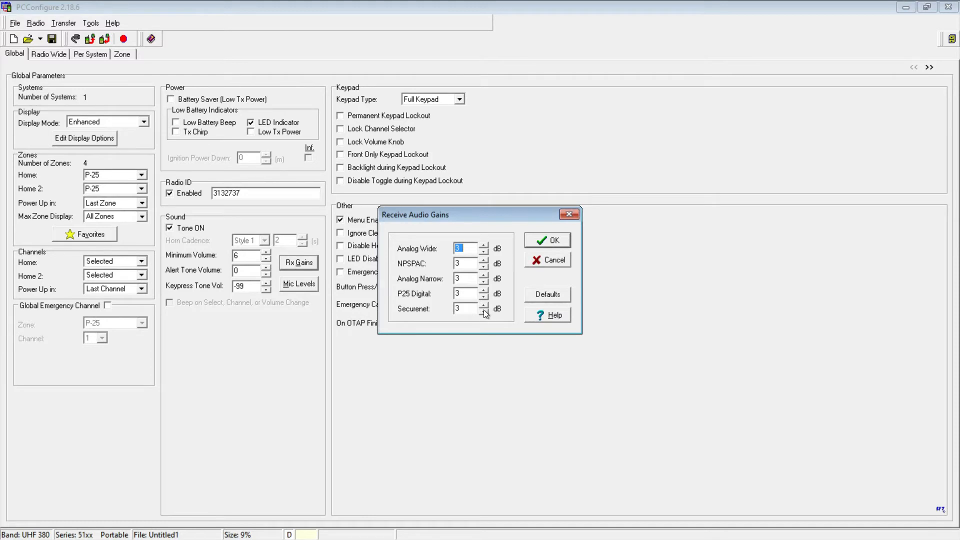
left_click(554, 262)
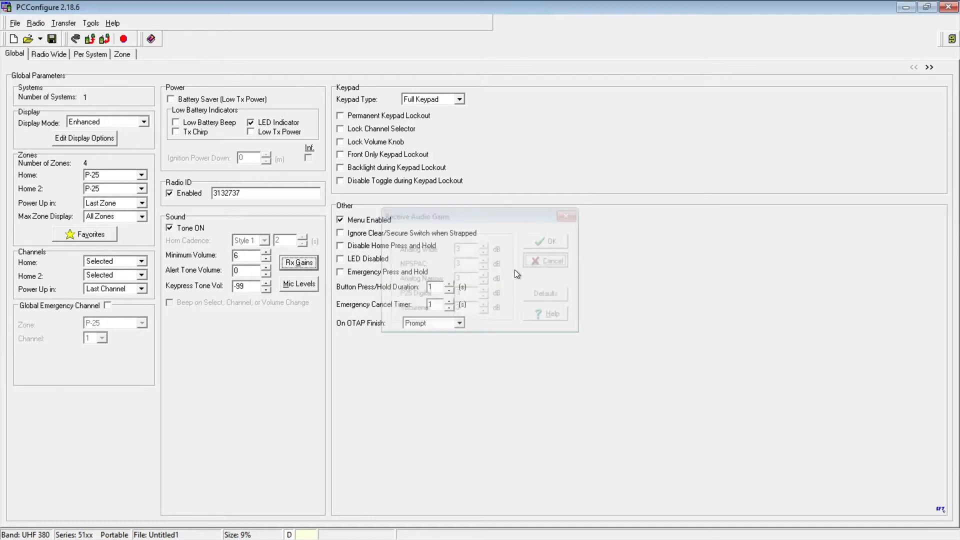
left_click(300, 283)
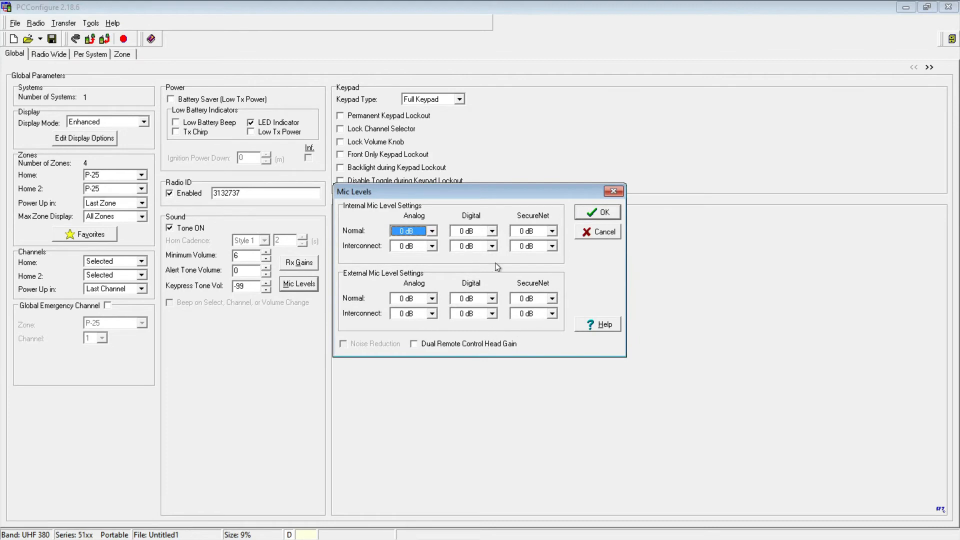
left_click_drag(500, 197, 506, 192)
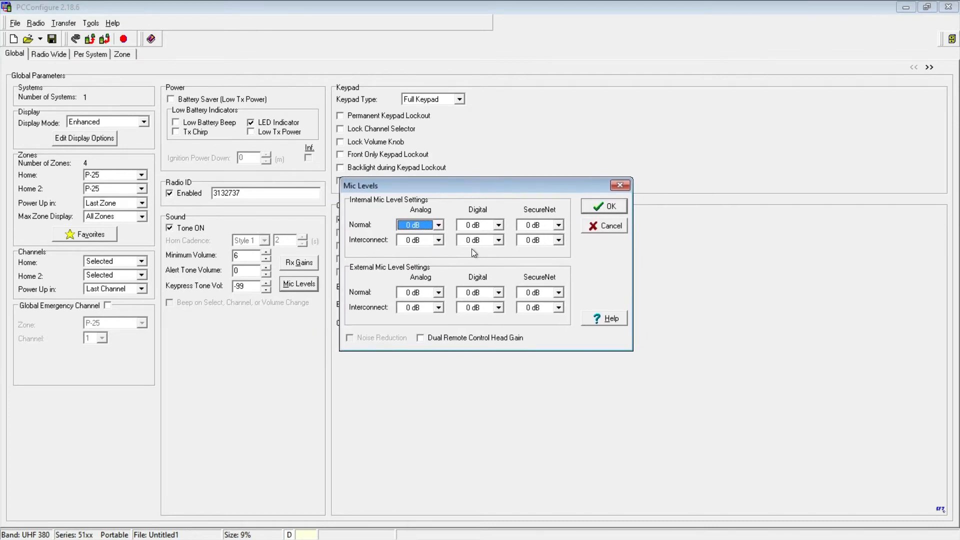
left_click(498, 225)
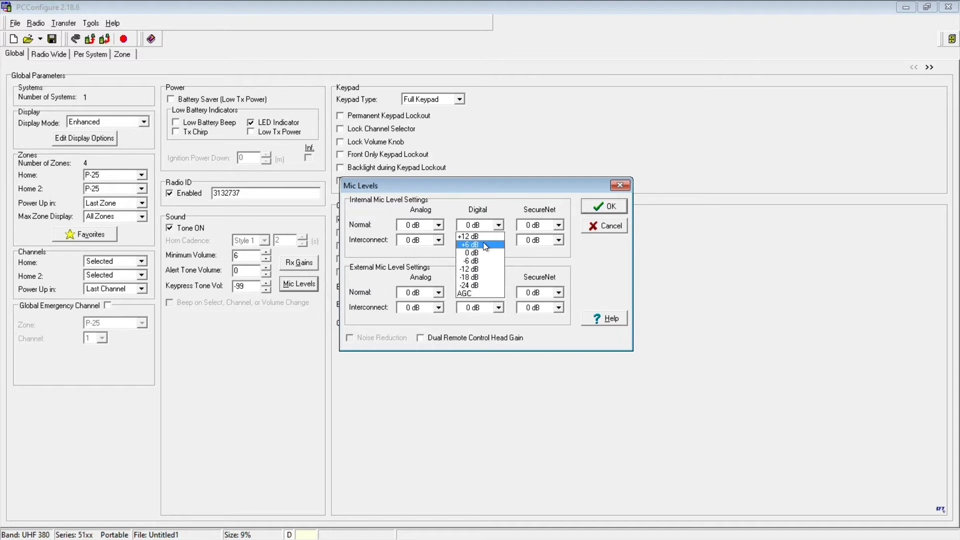
left_click(494, 189)
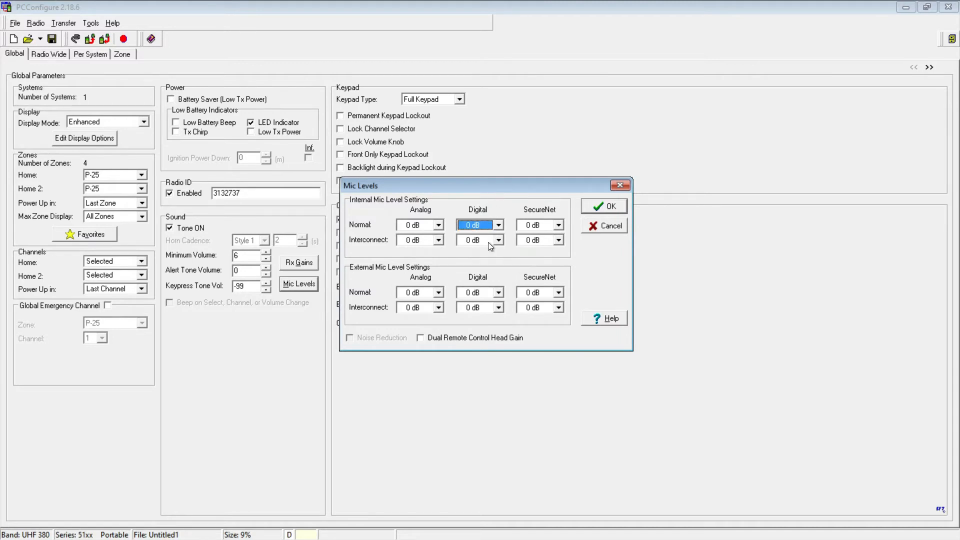
left_click(438, 225)
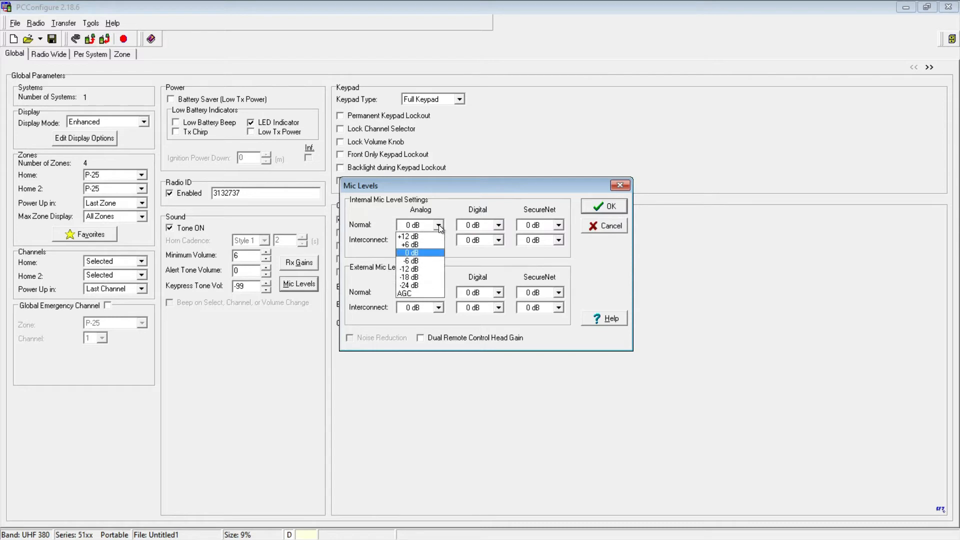
left_click(439, 225)
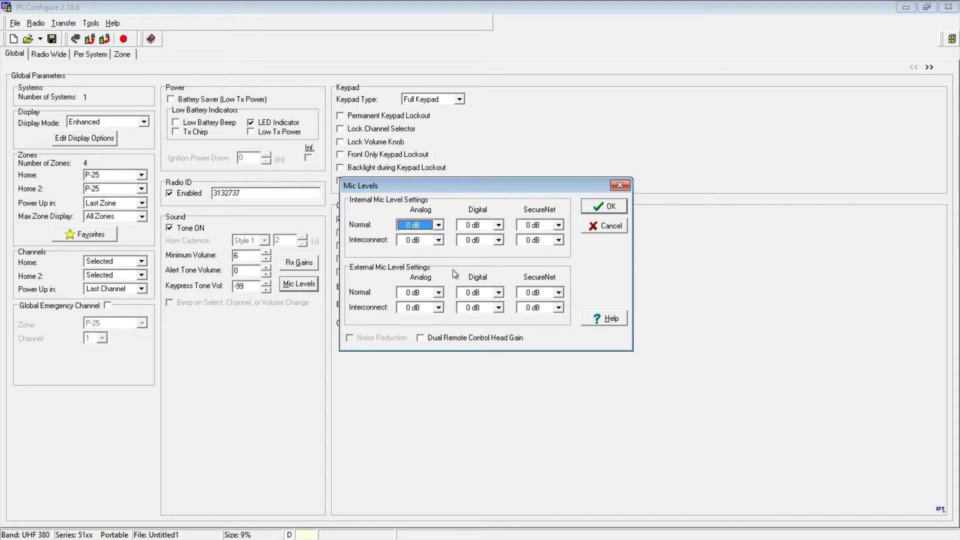
left_click(438, 292)
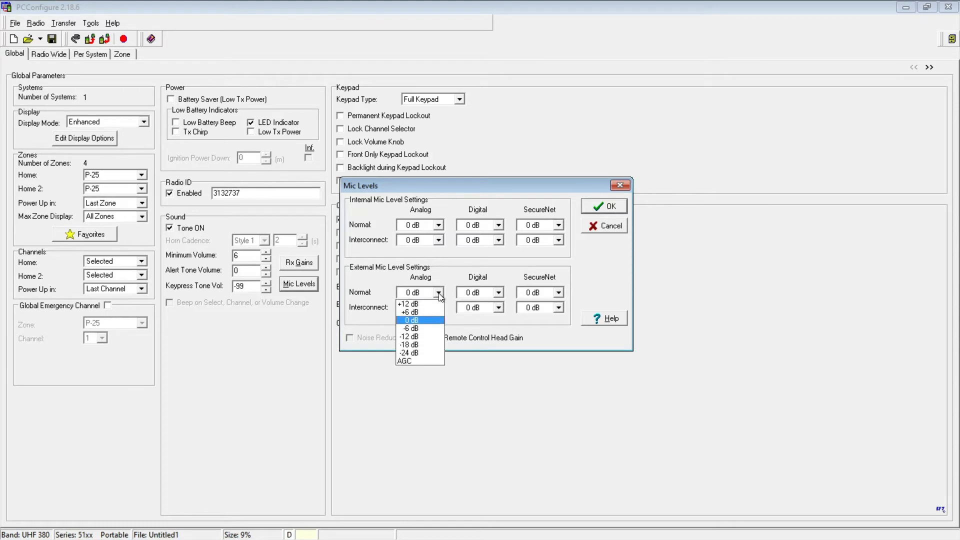
left_click(439, 294)
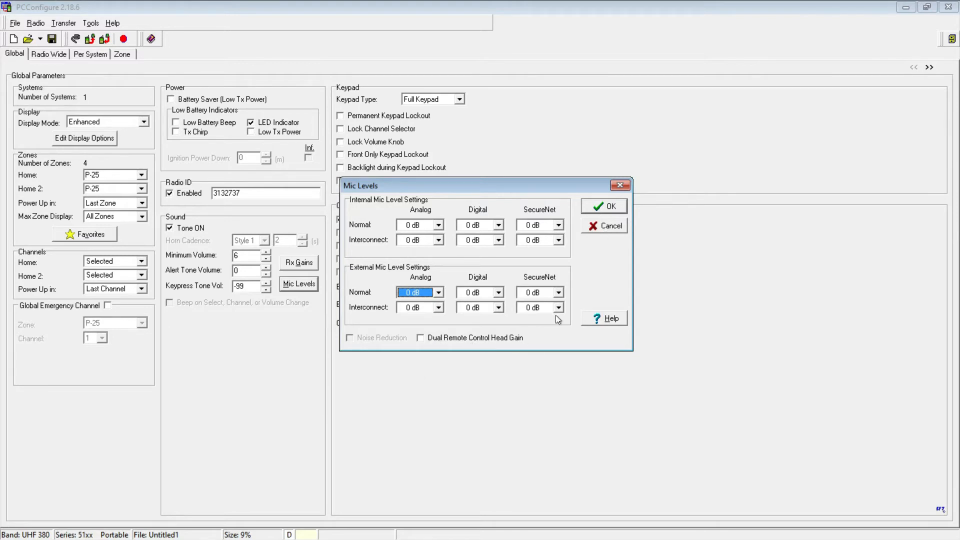
left_click(600, 231)
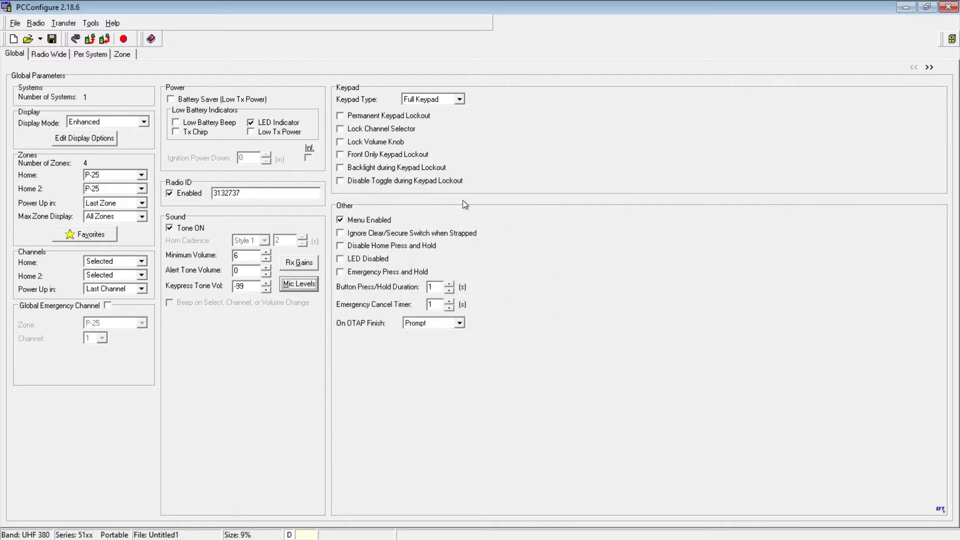
Step: Check the keypad types while keeping Full Keypad, and review the side port settings in the additional global parameters without changing them
left_click(461, 99)
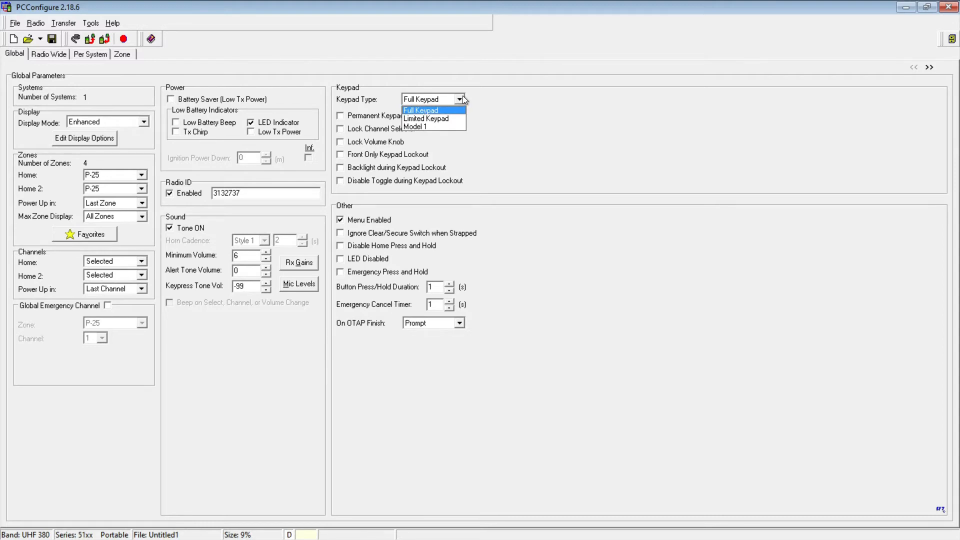
left_click(436, 110)
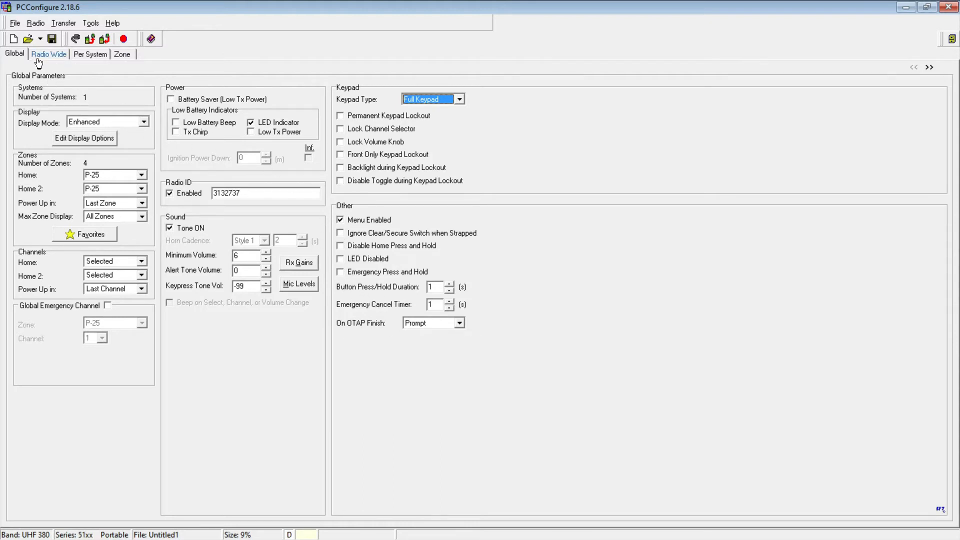
left_click(930, 68)
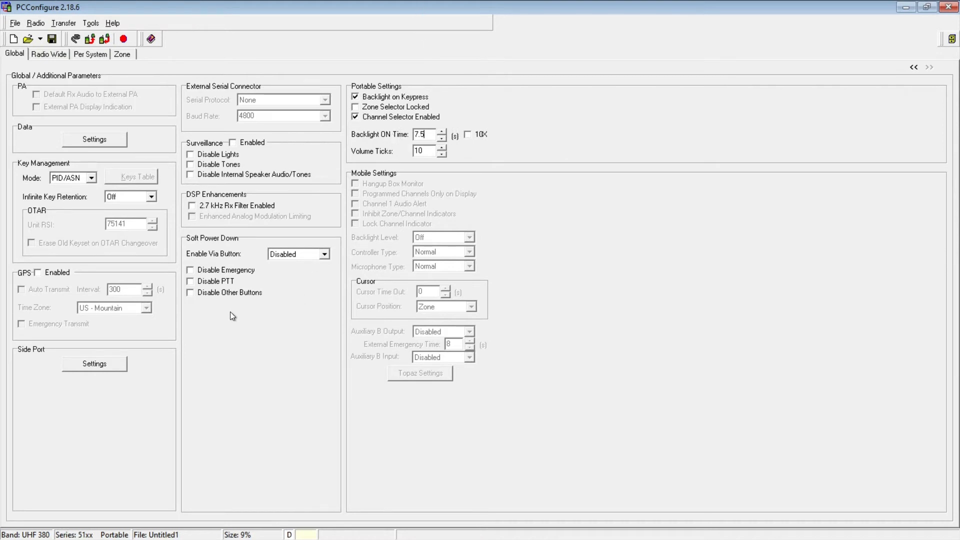
left_click(100, 364)
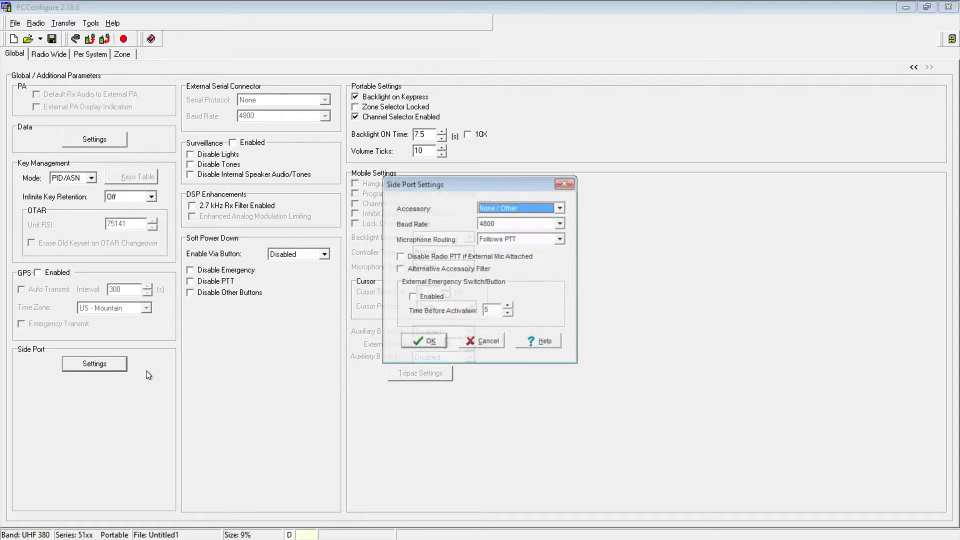
left_click(485, 344)
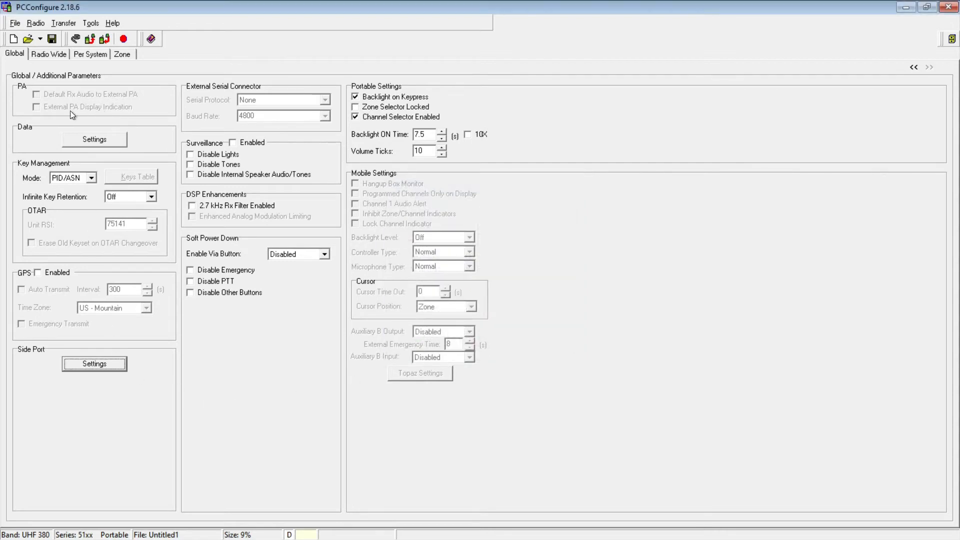
Step: Review the channels in radio wide scan list 1 and close the list without saving changes
left_click(54, 55)
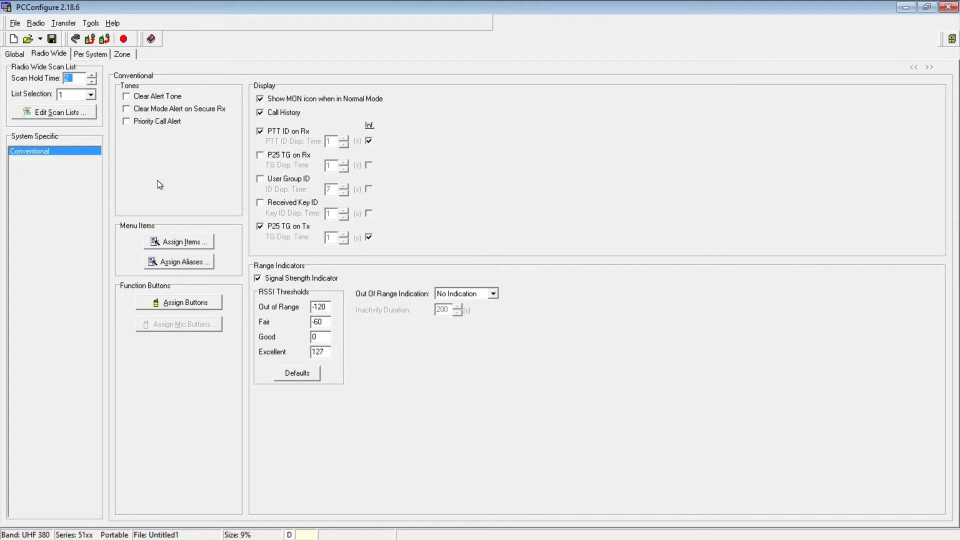
left_click(71, 114)
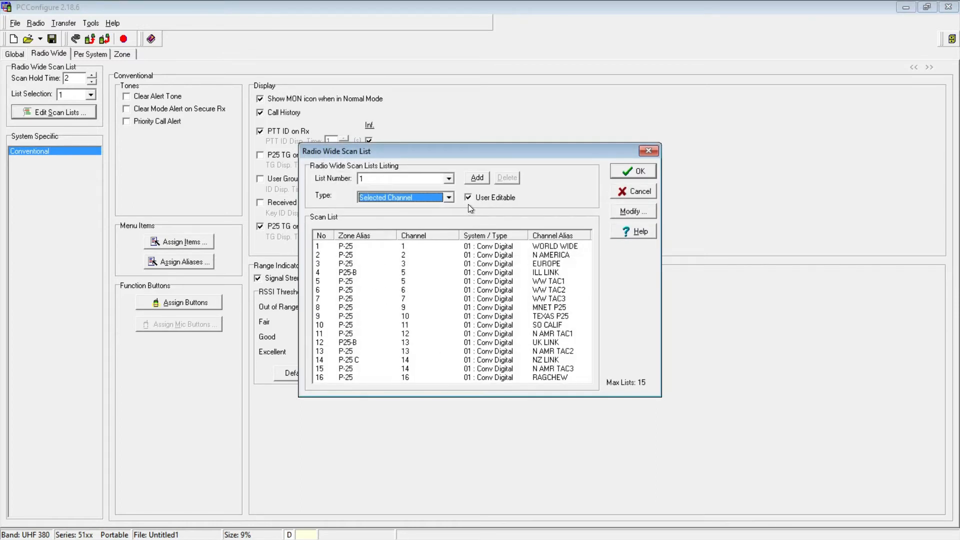
left_click(645, 196)
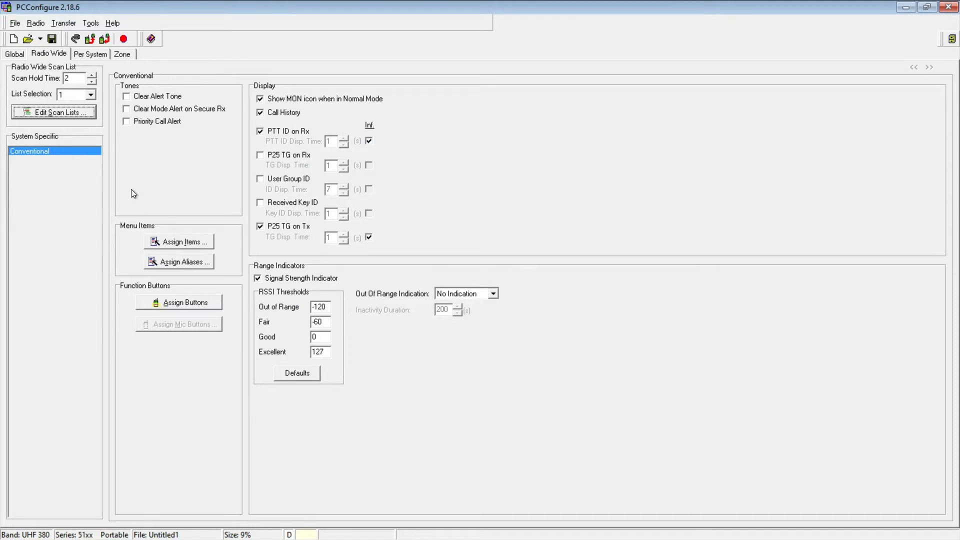
Step: Add all available menu items to the programmed items of the radio wide Conventional menu and confirm
left_click(201, 245)
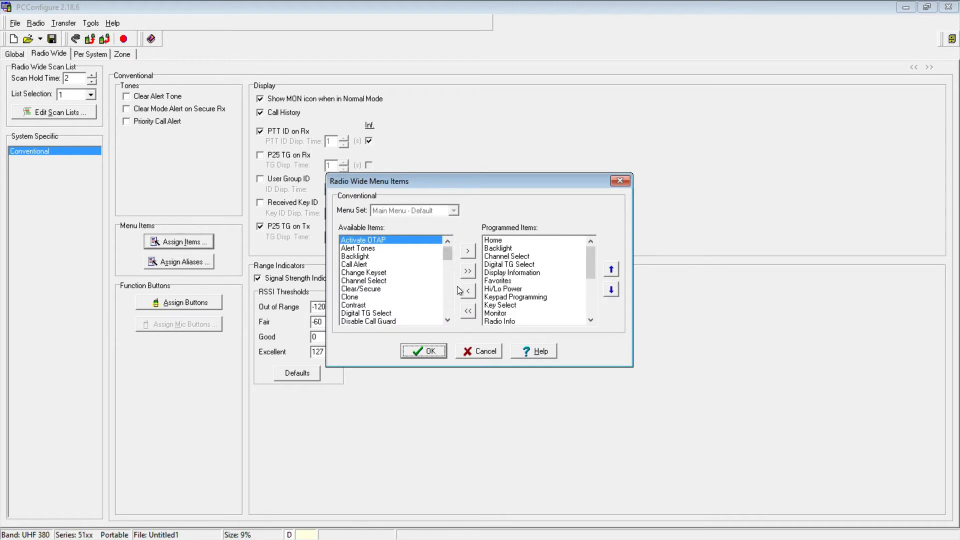
mouse_move(446, 259)
left_mouse_down()
mouse_move(453, 317)
mouse_move(368, 309)
left_mouse_up()
left_click(360, 305)
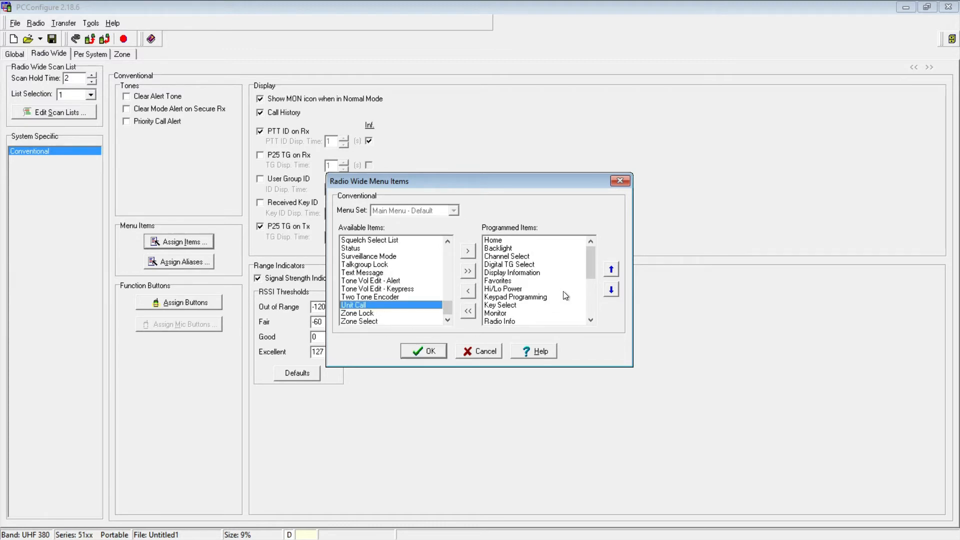
left_click(467, 271)
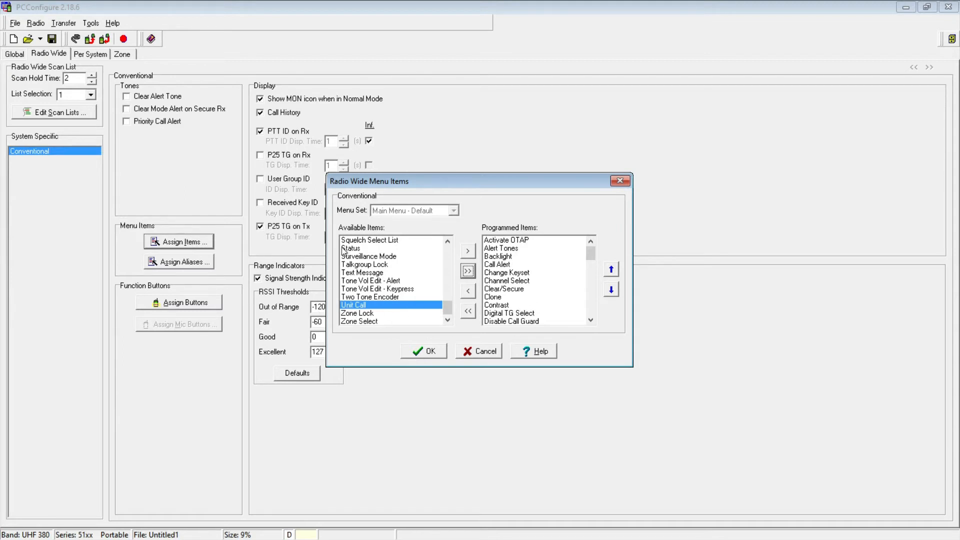
left_click(419, 351)
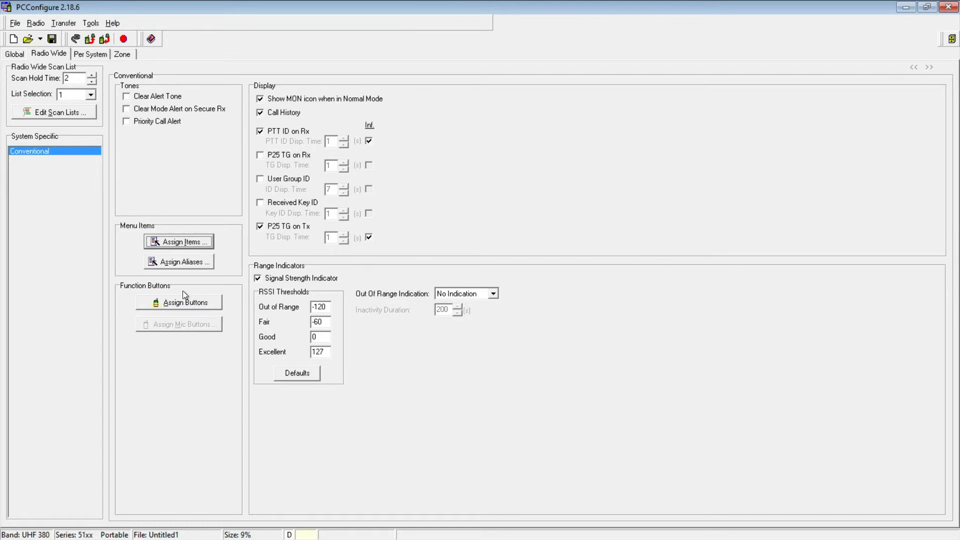
Step: Review the menu and function aliases for the Conventional system and cancel without changes
left_click(186, 263)
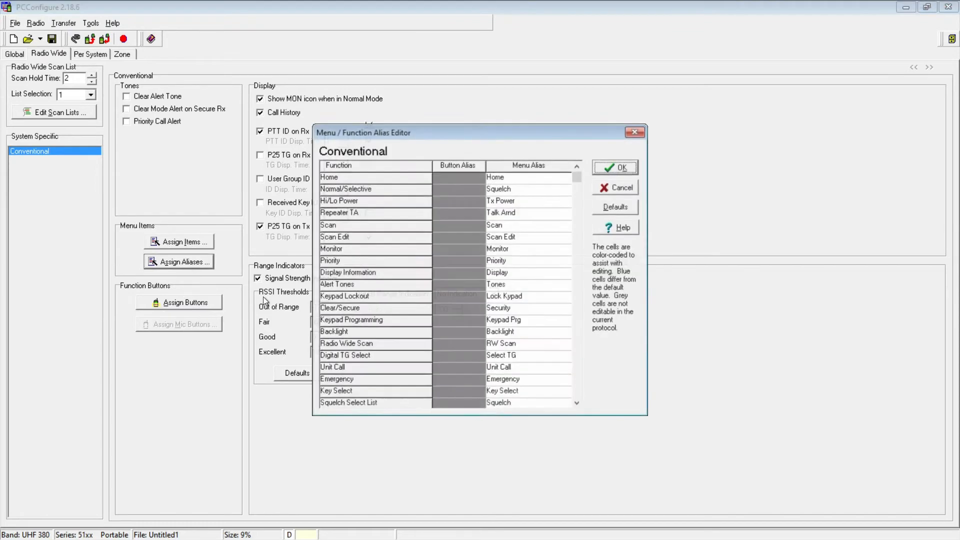
left_click(627, 190)
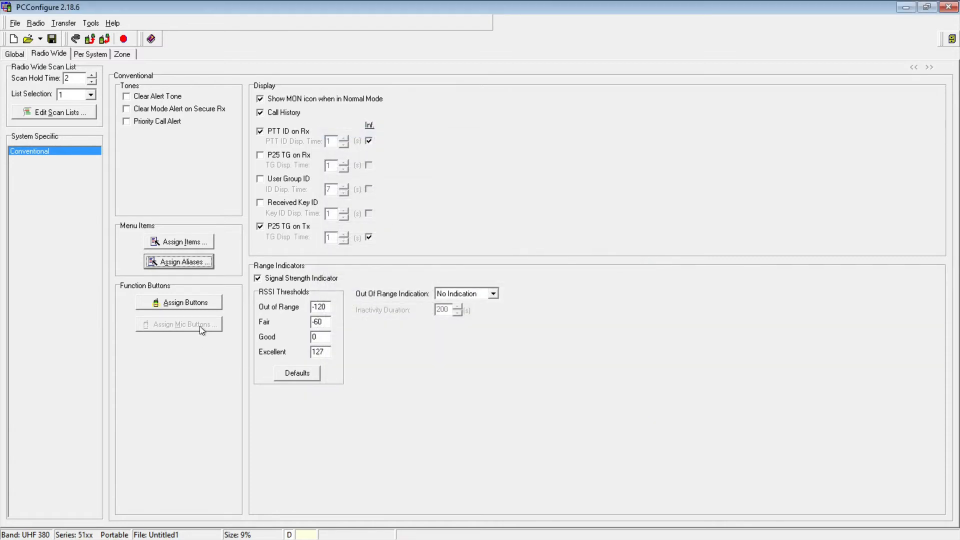
Step: Review the radio wide function button assignments, checking the functions available for Side Button1 and F4, and confirm
left_click(203, 306)
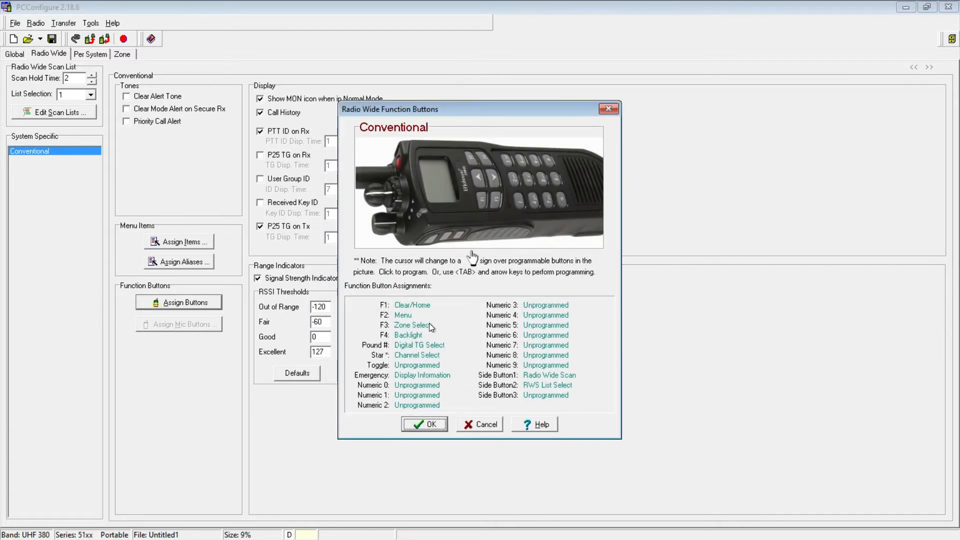
left_click(430, 244)
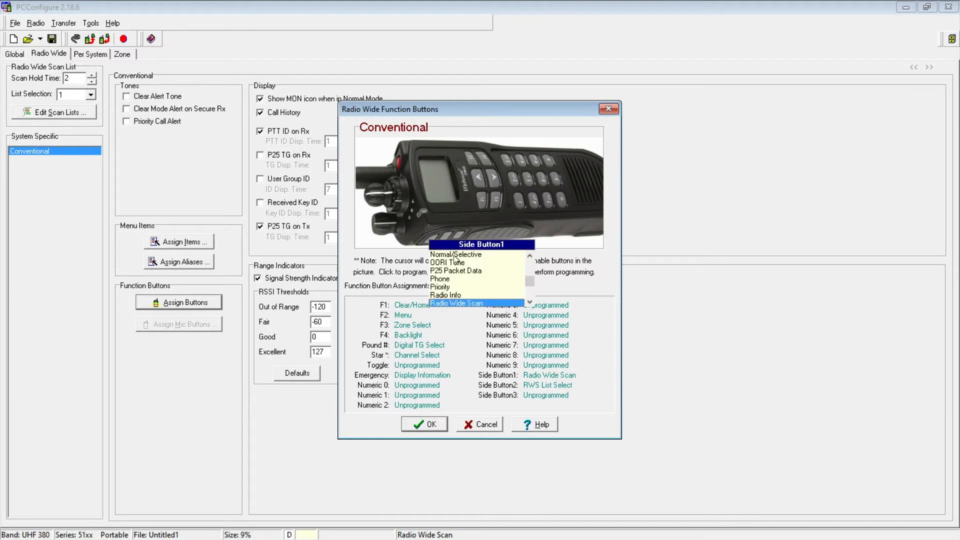
left_click_drag(529, 283, 533, 265)
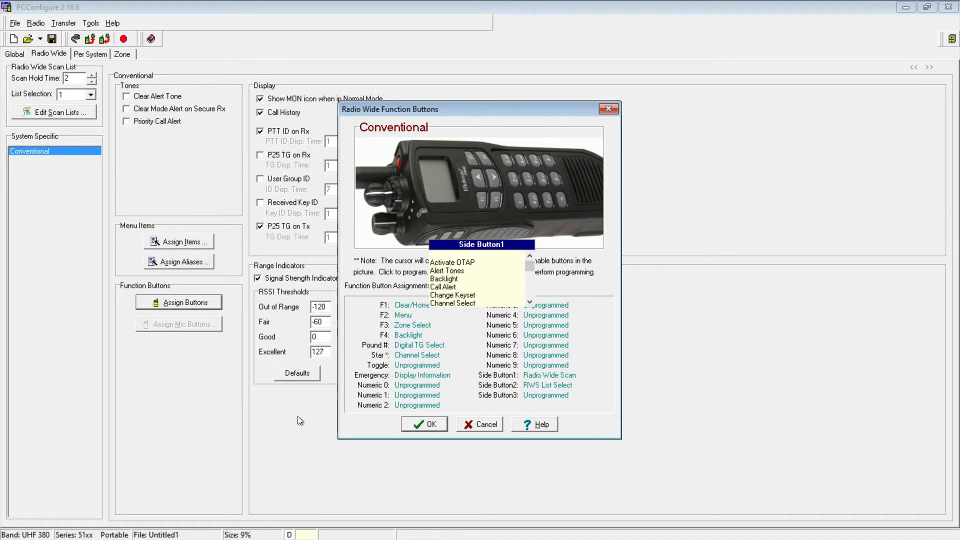
left_click(463, 336)
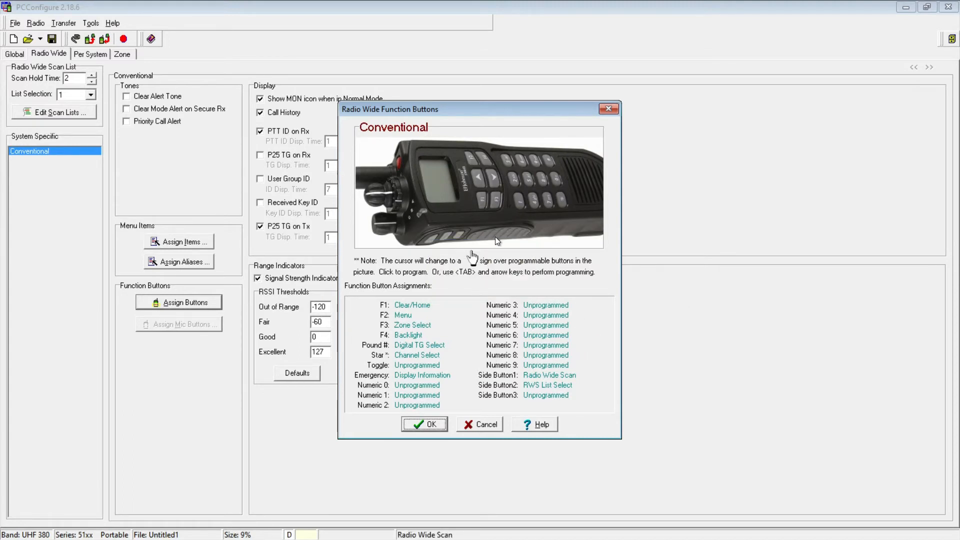
left_click(486, 163)
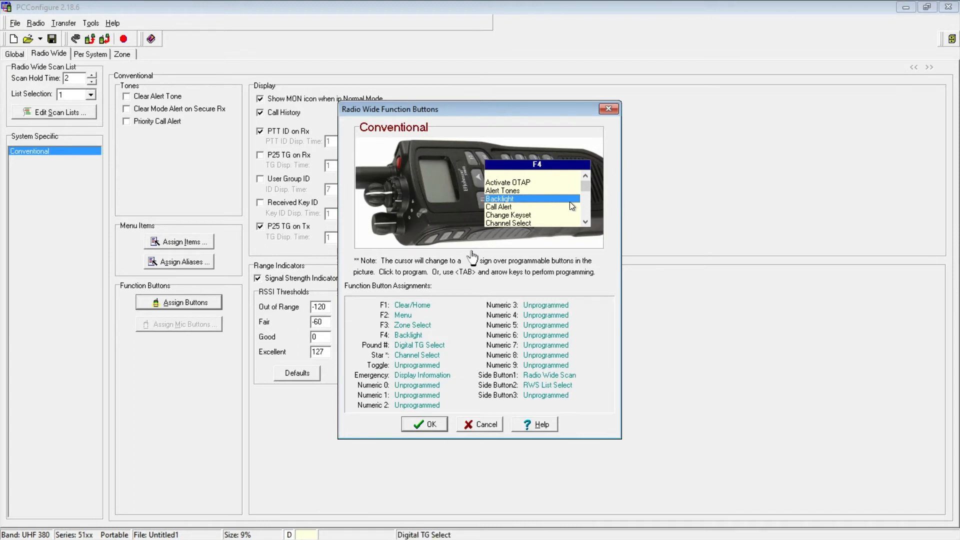
left_click(487, 151)
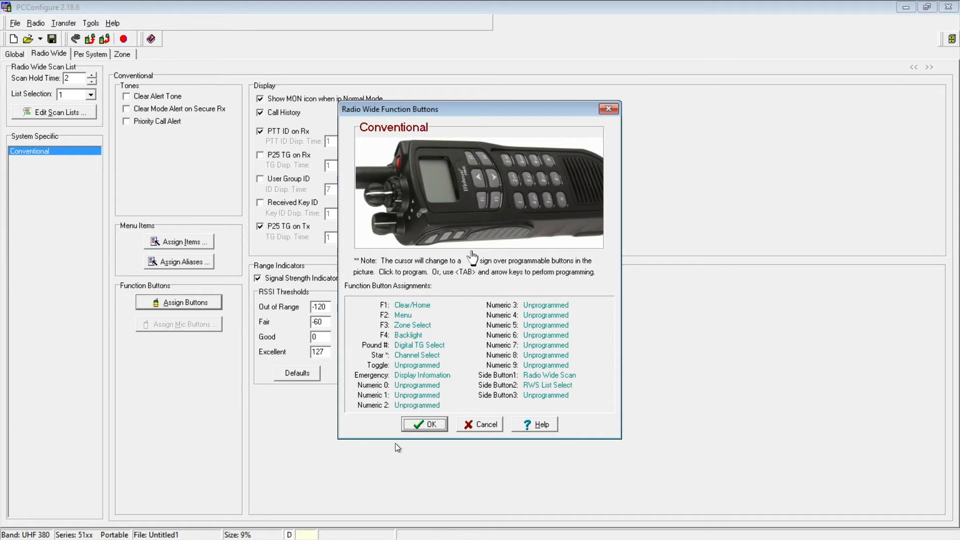
left_click(423, 424)
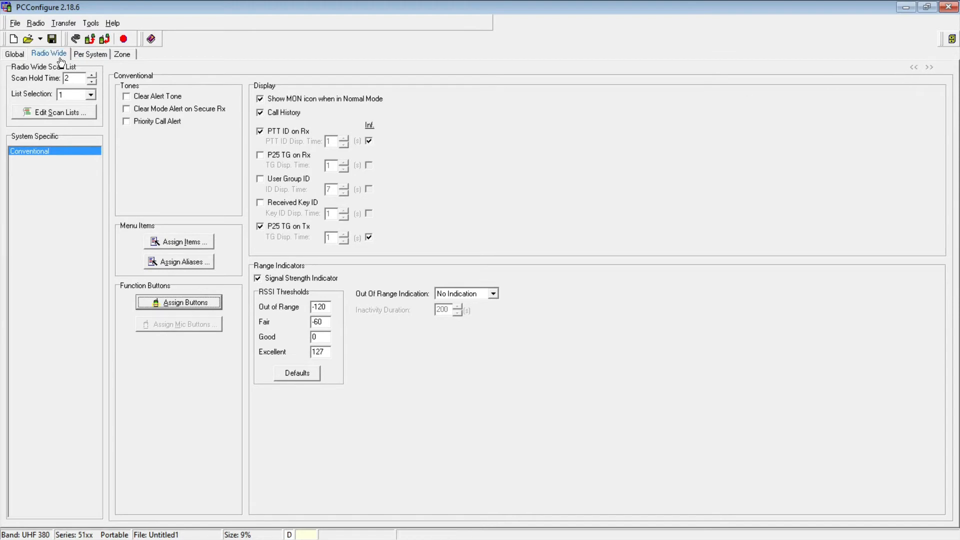
Step: In the per system settings, switch the ID input to hexadecimal to view the Digital Unit ID, and switch back to decimal
left_click(85, 56)
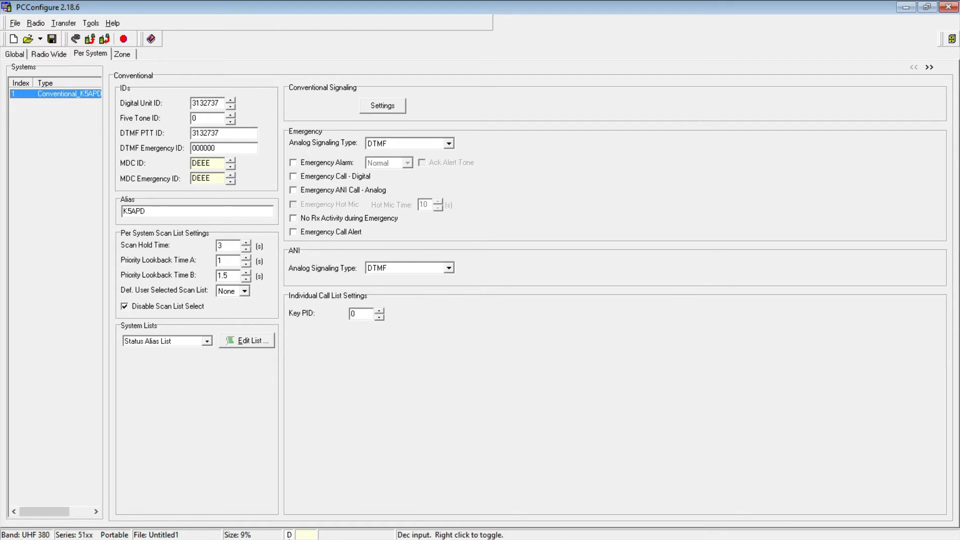
right_click(290, 535)
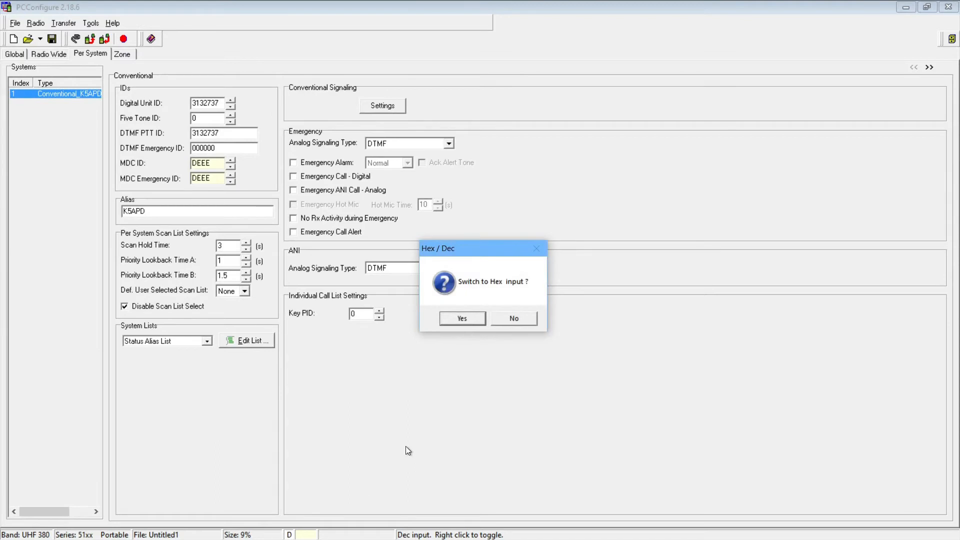
left_click(462, 319)
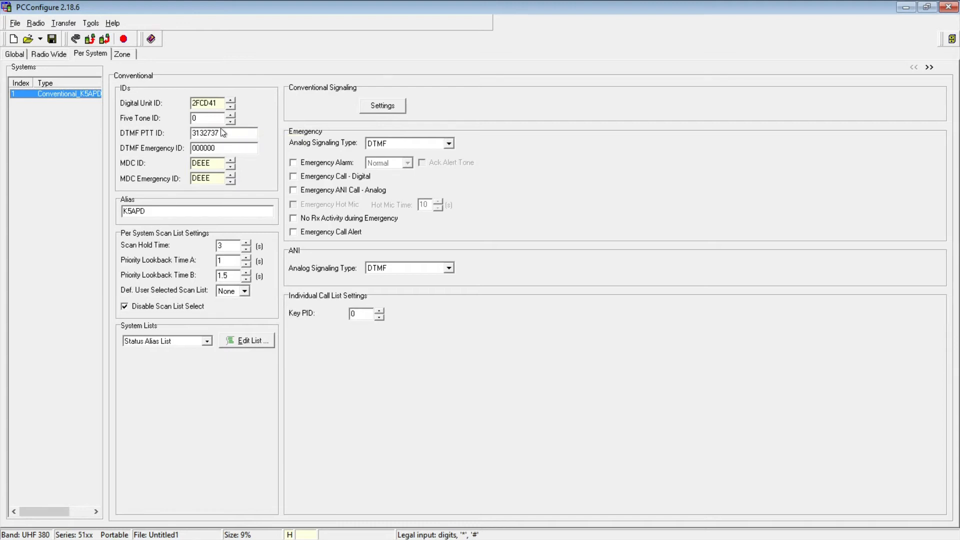
right_click(290, 535)
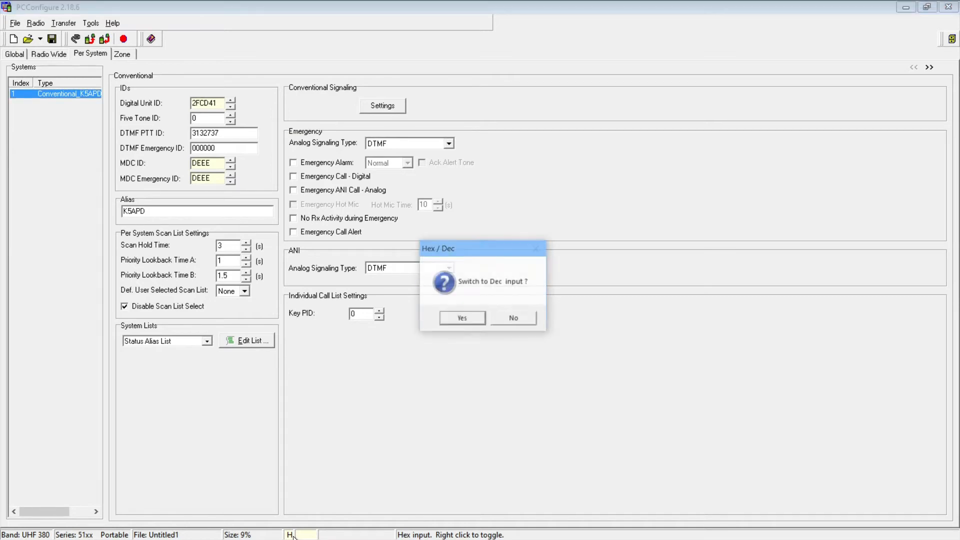
left_click(472, 318)
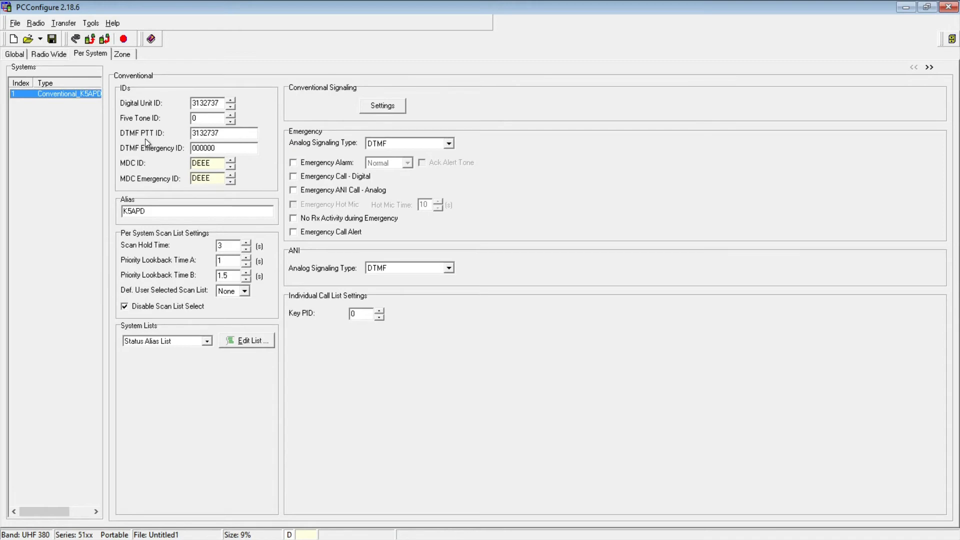
Step: Check the DTMF PTT ID and alias of the conventional system, and turn off Disable Scan List Select
double_click(229, 135)
left_click(230, 134)
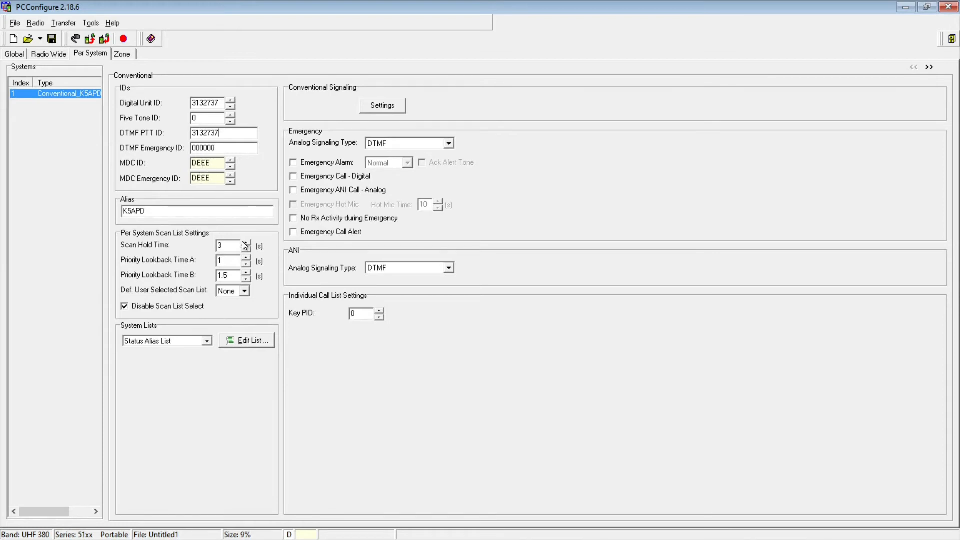
double_click(171, 213)
left_click(170, 213)
left_click(128, 307)
Step: Review the conventional signaling settings and the system's additional parameters, including the data settings, without making changes
left_click(378, 108)
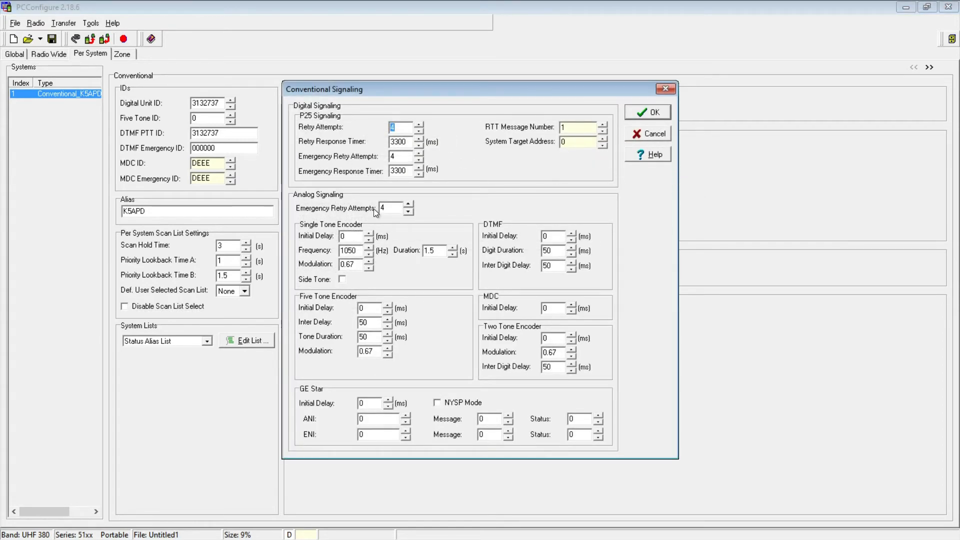
left_click(649, 135)
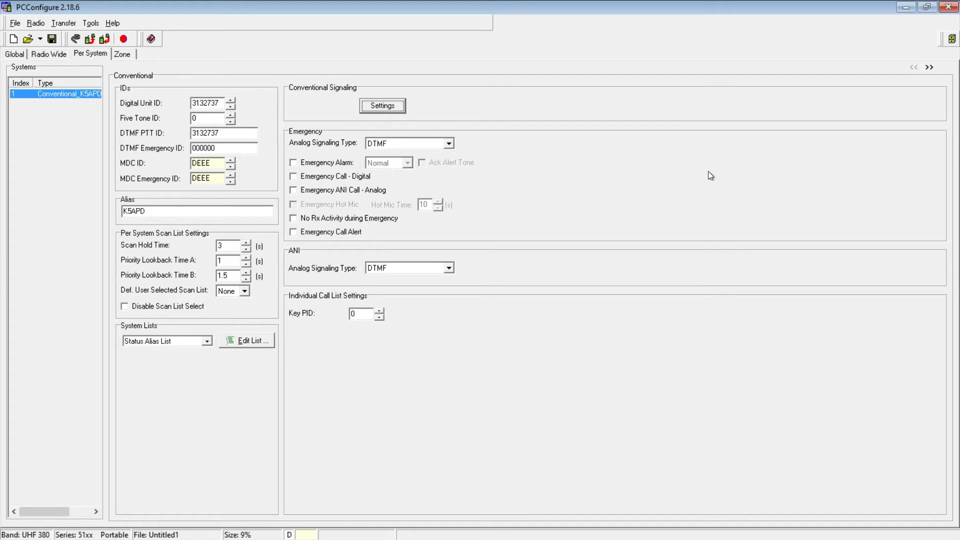
left_click(928, 69)
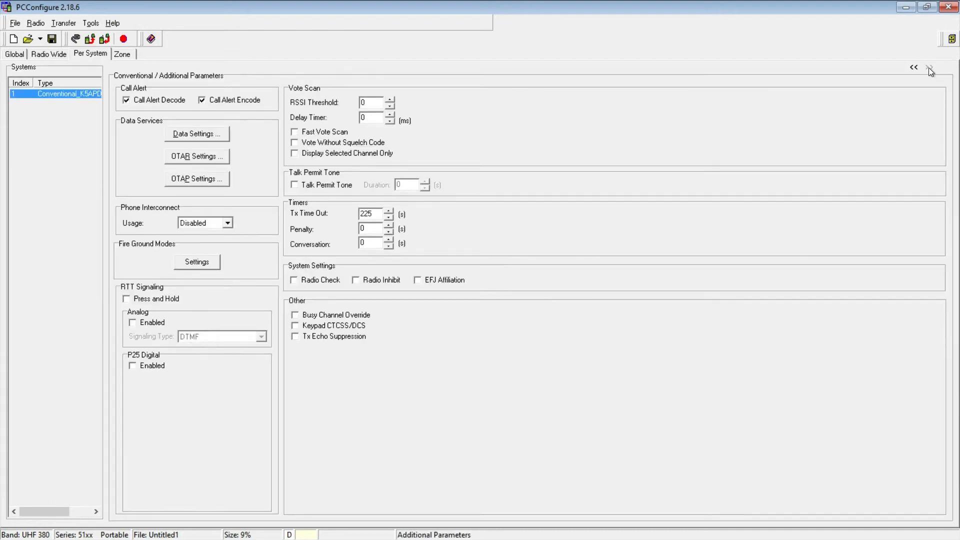
left_click(914, 67)
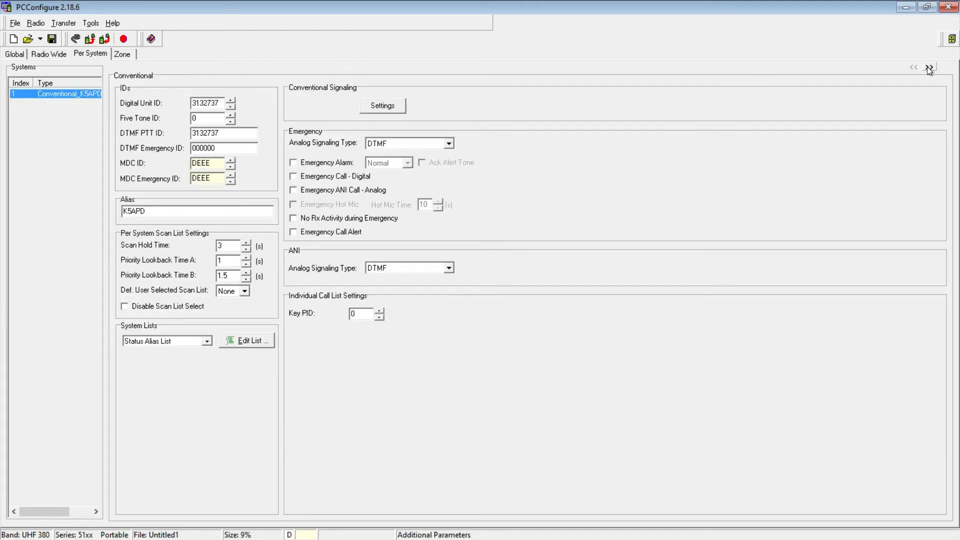
left_click(928, 68)
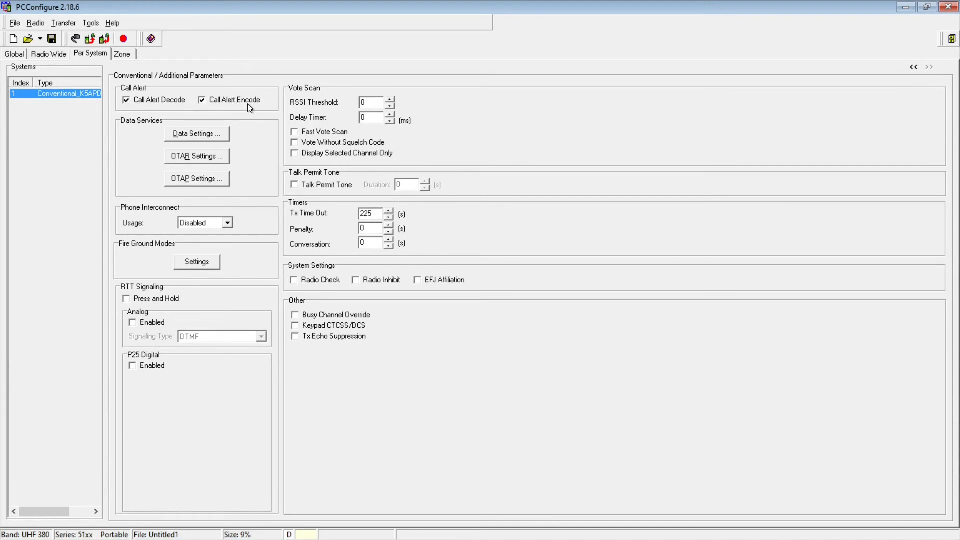
left_click(191, 134)
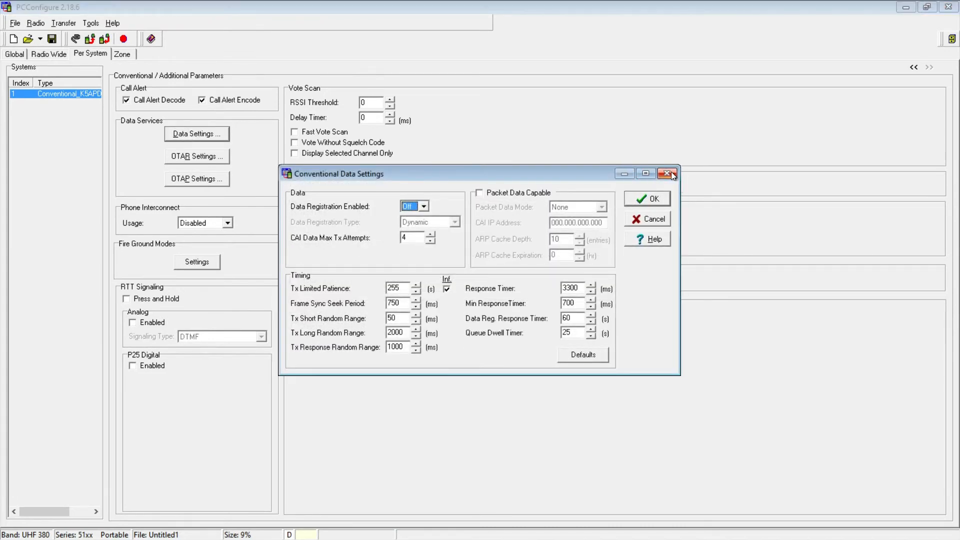
left_click(668, 174)
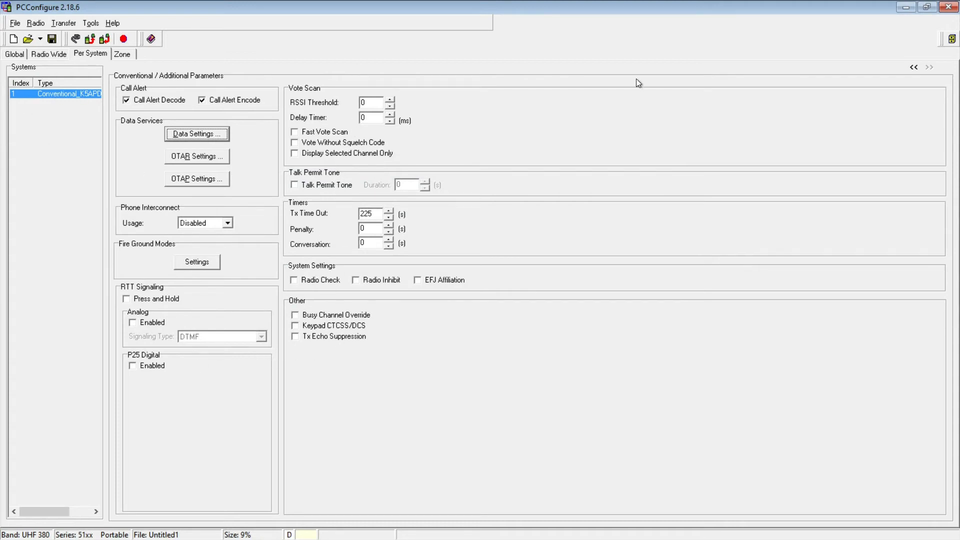
left_click(914, 67)
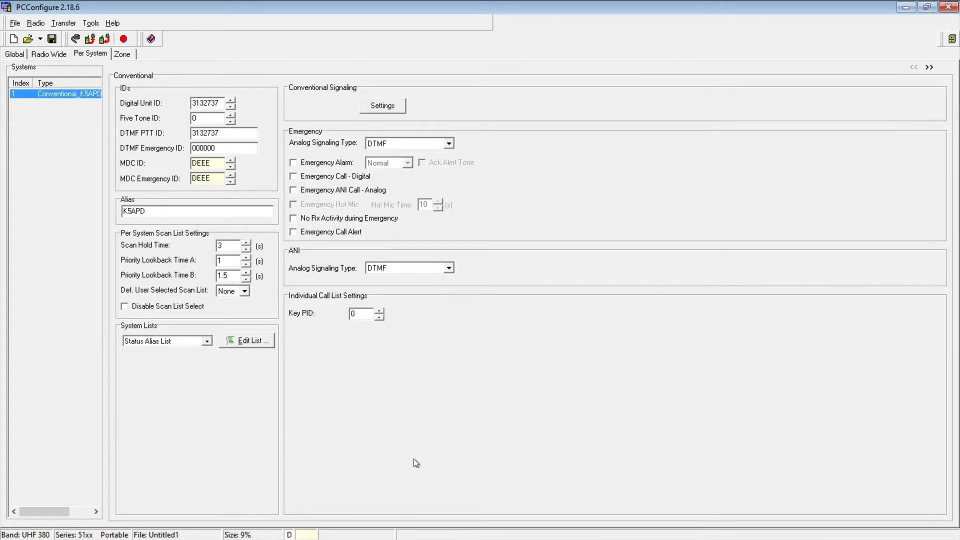
Step: Open the conventional system's Talk Group List for editing
left_click(207, 341)
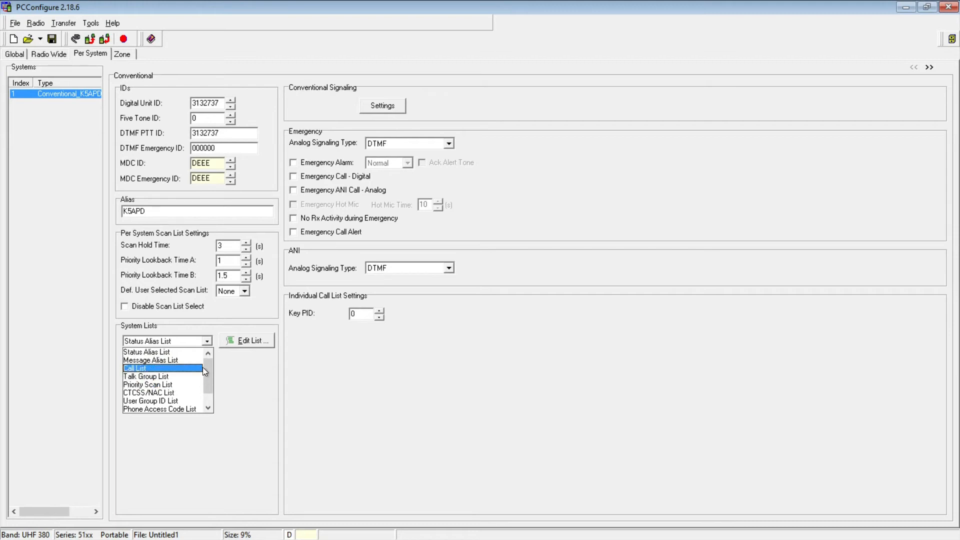
mouse_move(204, 370)
left_mouse_down()
mouse_move(206, 388)
mouse_move(206, 367)
left_mouse_up()
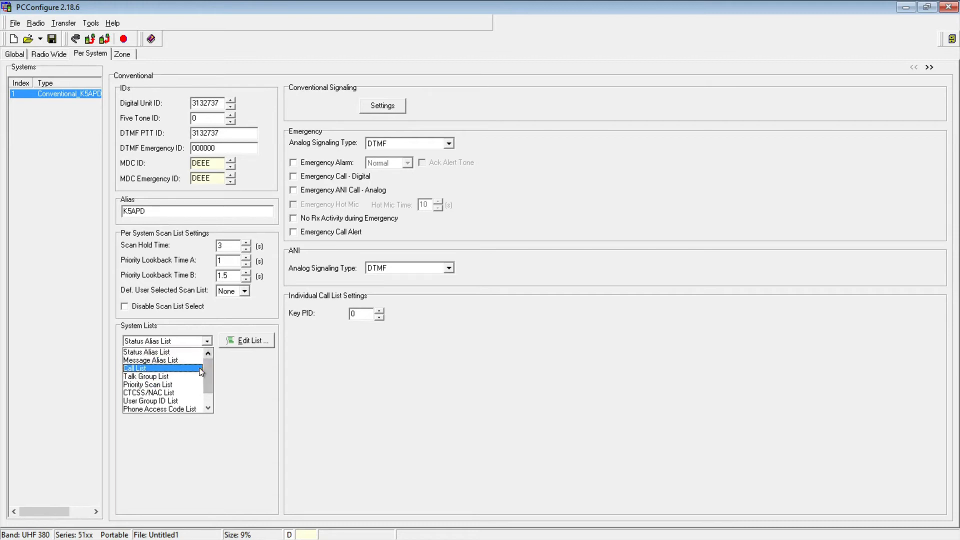
left_click(167, 376)
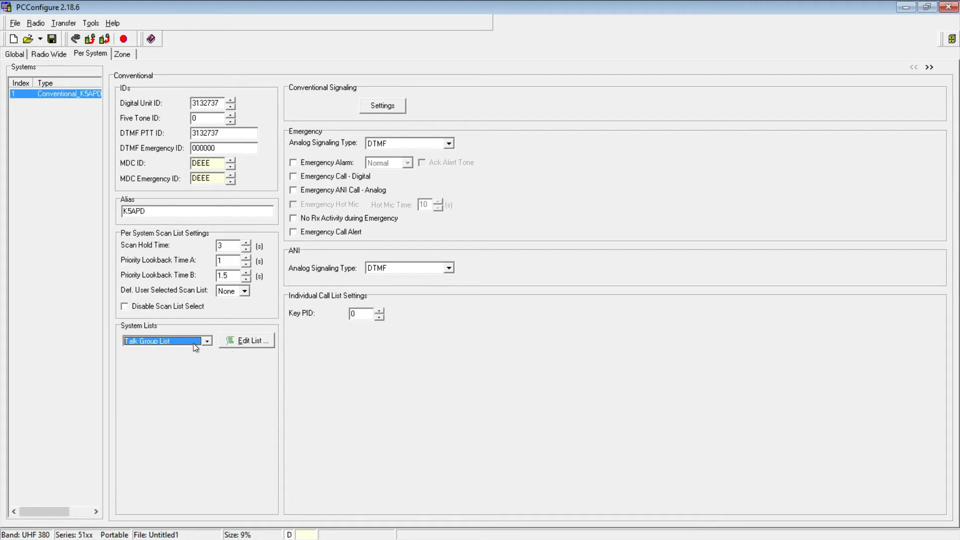
left_click(236, 343)
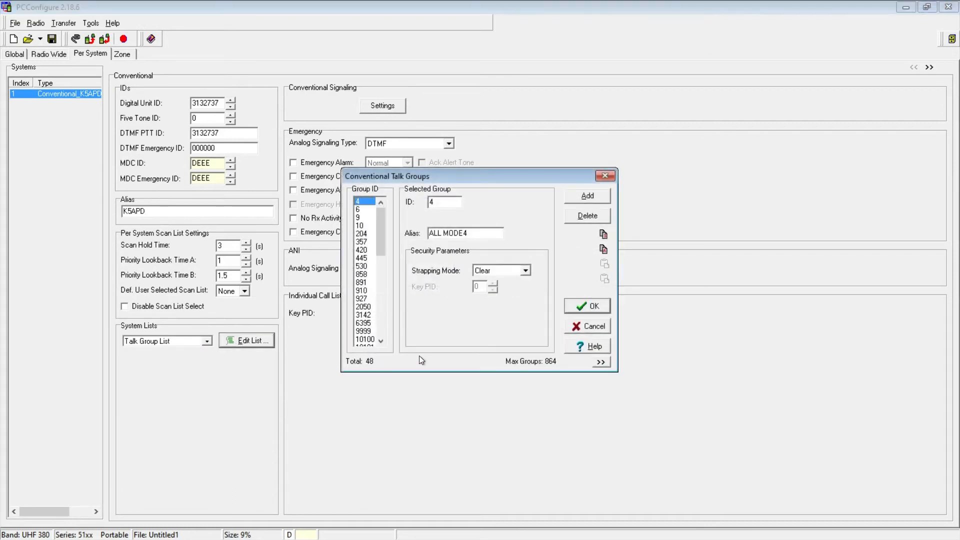
left_click_drag(469, 180, 452, 169)
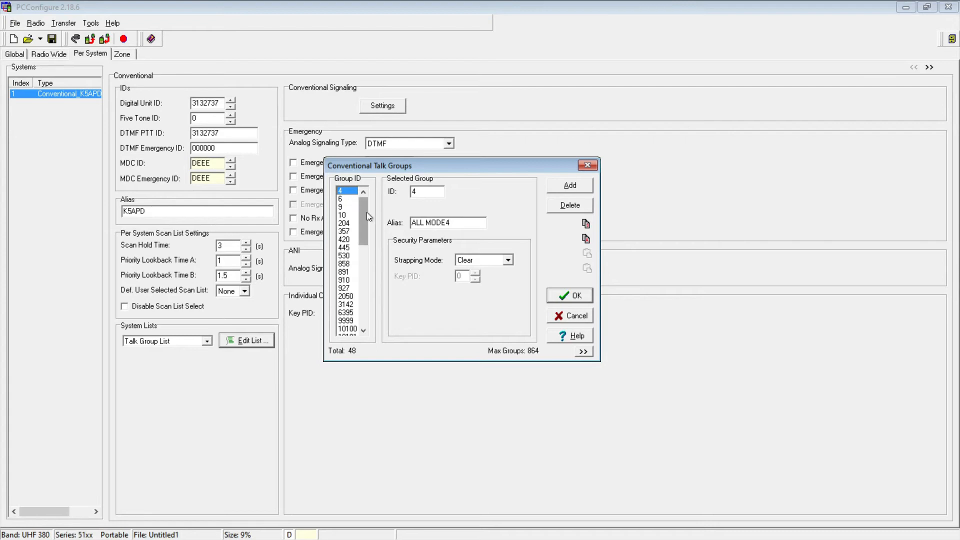
Step: Examine the IDs and aliases of talk groups 10200 through 10203
left_click_drag(367, 213, 367, 241)
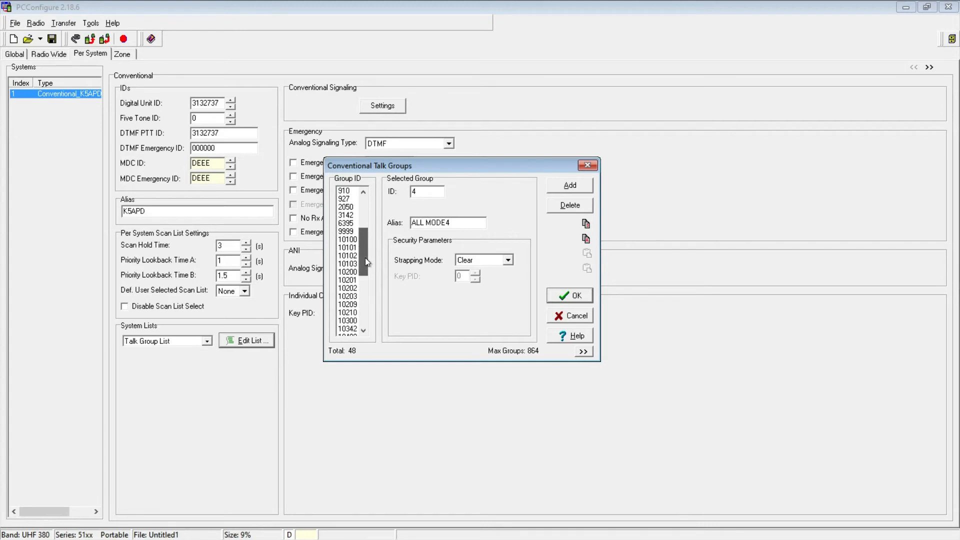
left_click(348, 271)
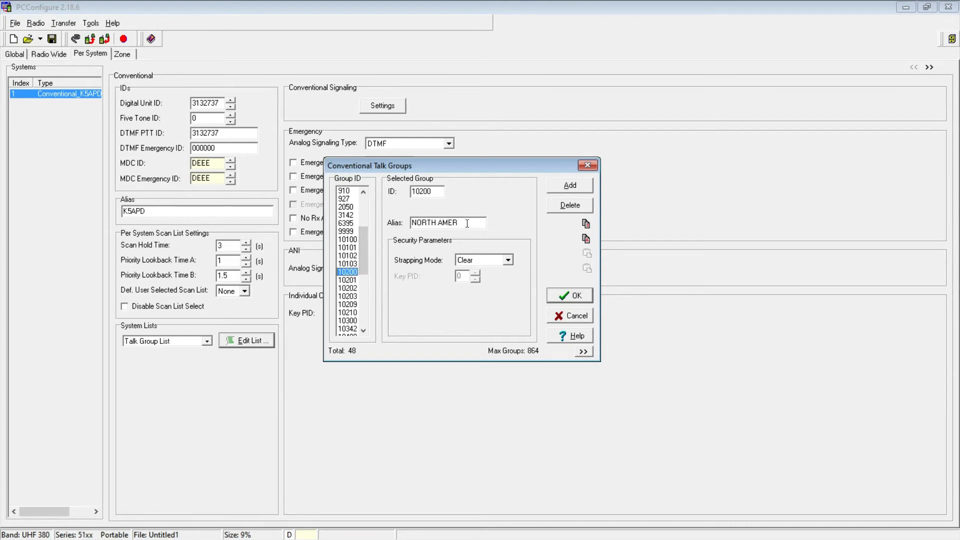
left_click(353, 281)
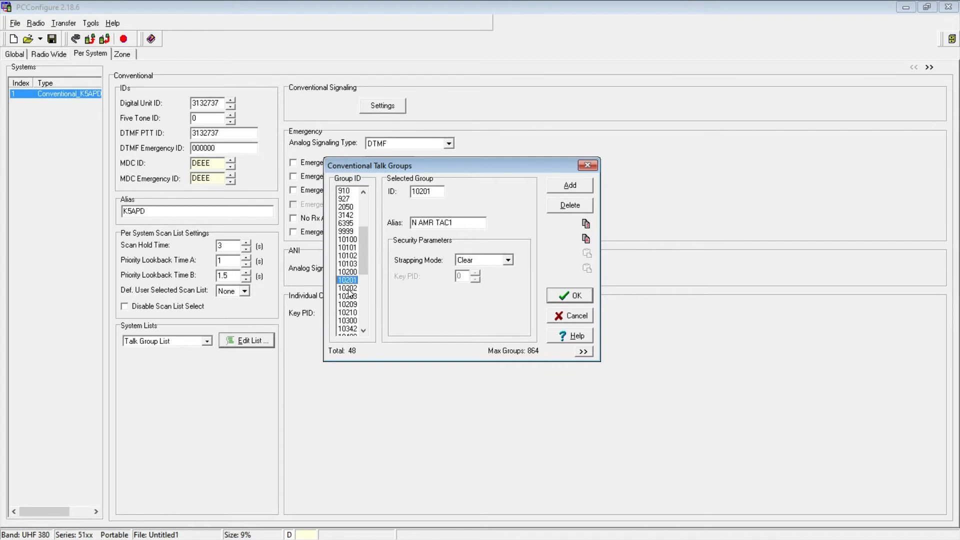
left_click(433, 195)
left_click(348, 288)
left_click(352, 297)
Step: Inspect the ID and alias of talk group 10 and check its strapping mode options, keeping Clear
left_click_drag(366, 253, 378, 203)
left_click(343, 216)
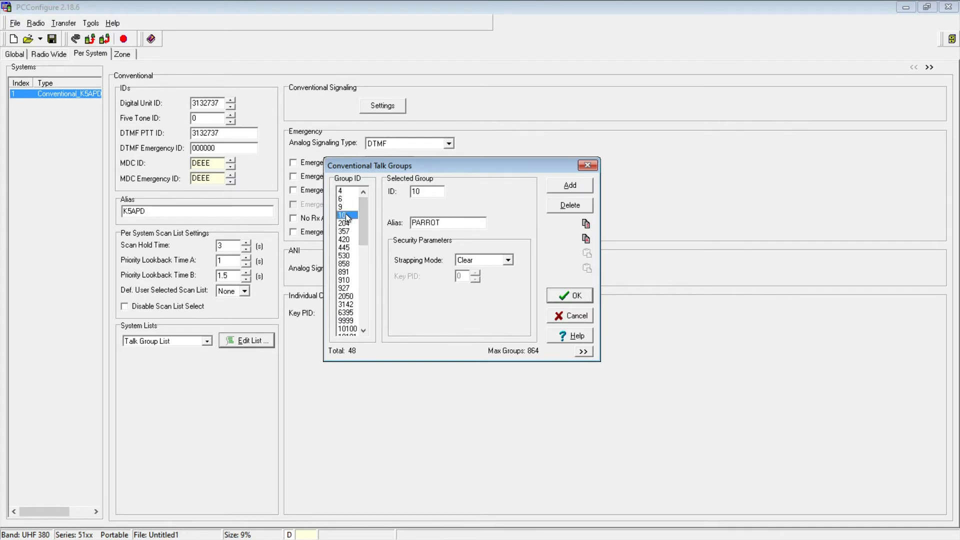
double_click(428, 194)
left_click(434, 193)
left_click(454, 223)
left_click_drag(434, 170, 420, 158)
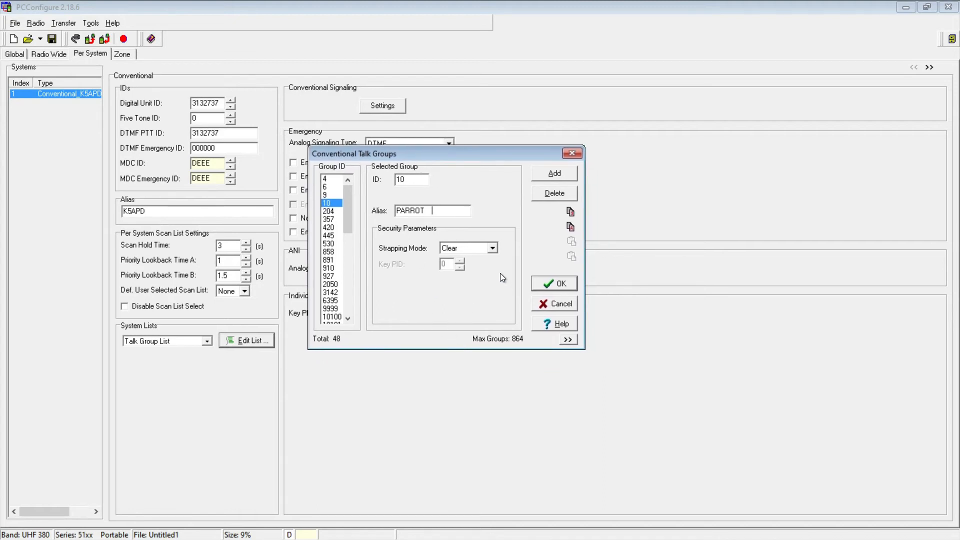
left_click(492, 250)
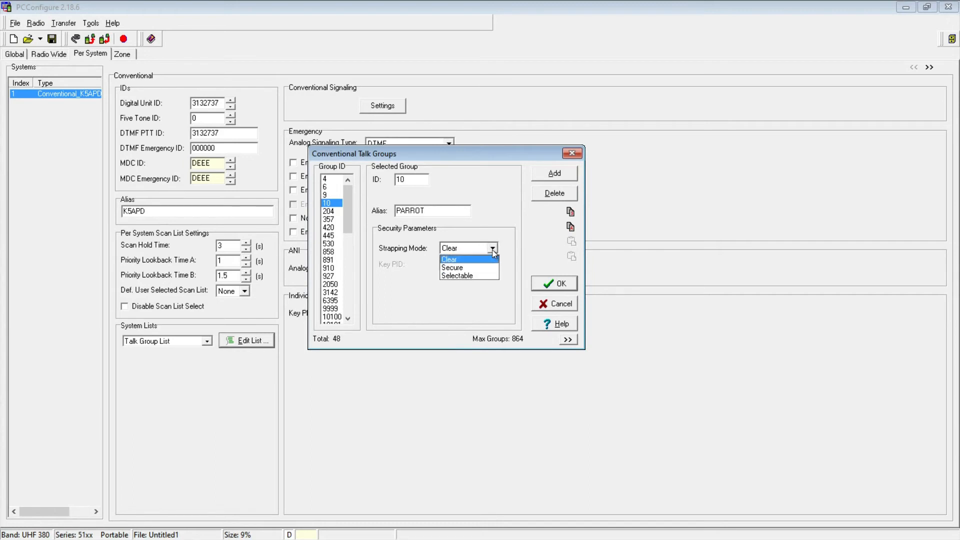
left_click(493, 250)
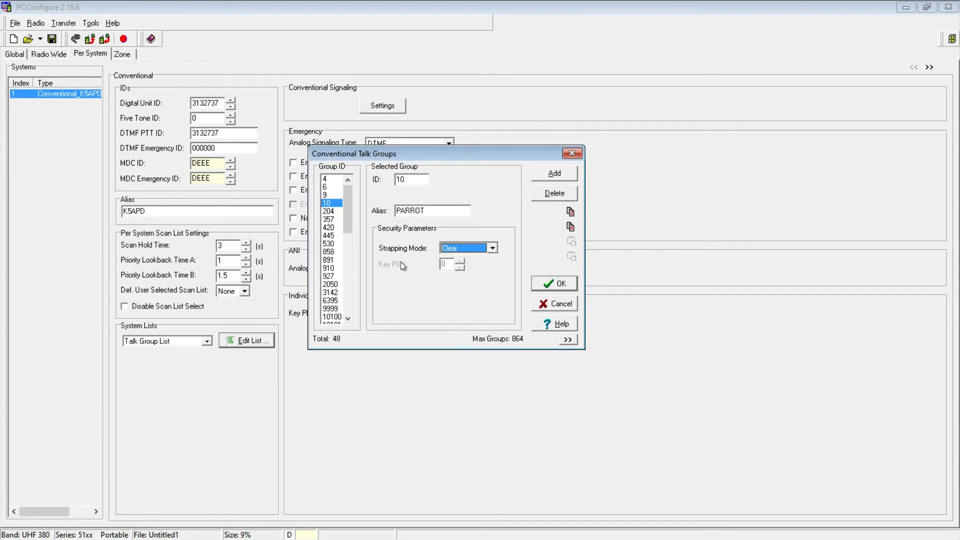
left_click(433, 211)
Step: View the details of talk group 9999 and look over the group IDs that follow it
left_click_drag(347, 213, 335, 246)
left_click(331, 244)
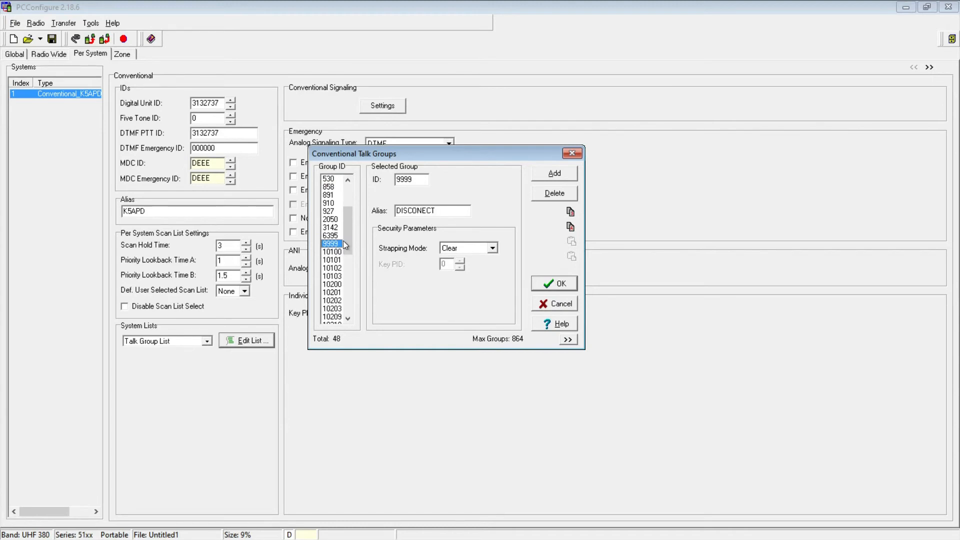
mouse_move(349, 232)
left_mouse_down()
mouse_move(347, 302)
mouse_move(353, 190)
mouse_move(350, 240)
left_mouse_up()
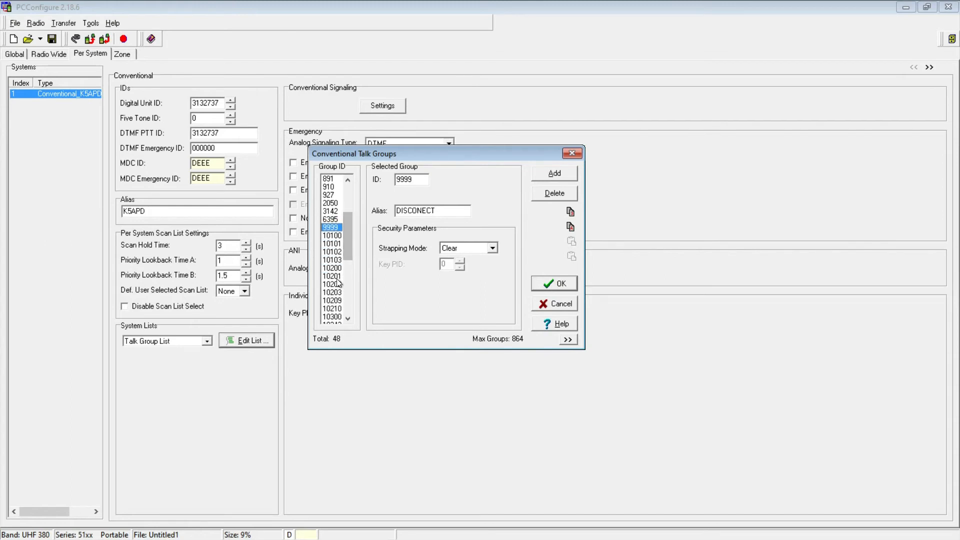
Step: Check the aliases of talk groups 10200, 10201 and 10202, and close the talk group list without saving
left_click(333, 269)
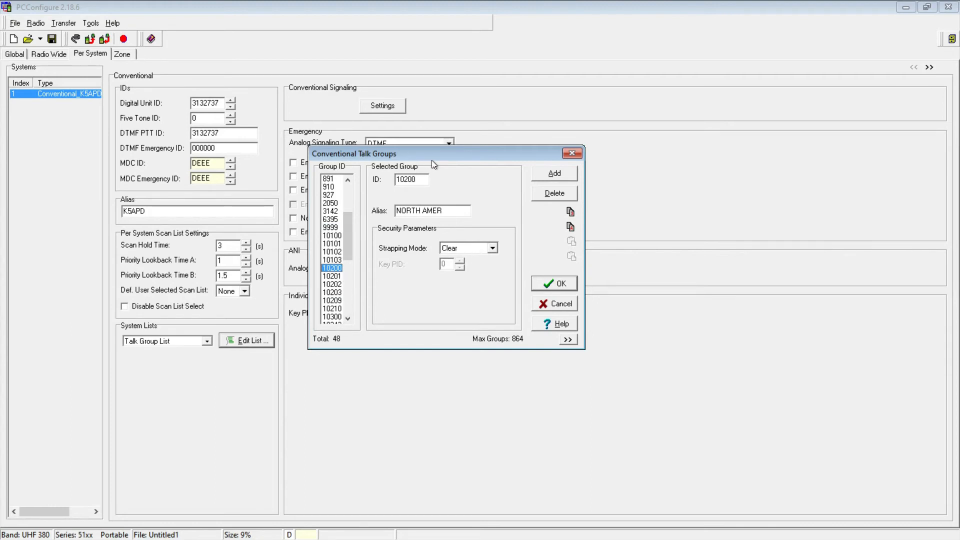
left_click_drag(456, 160, 464, 159)
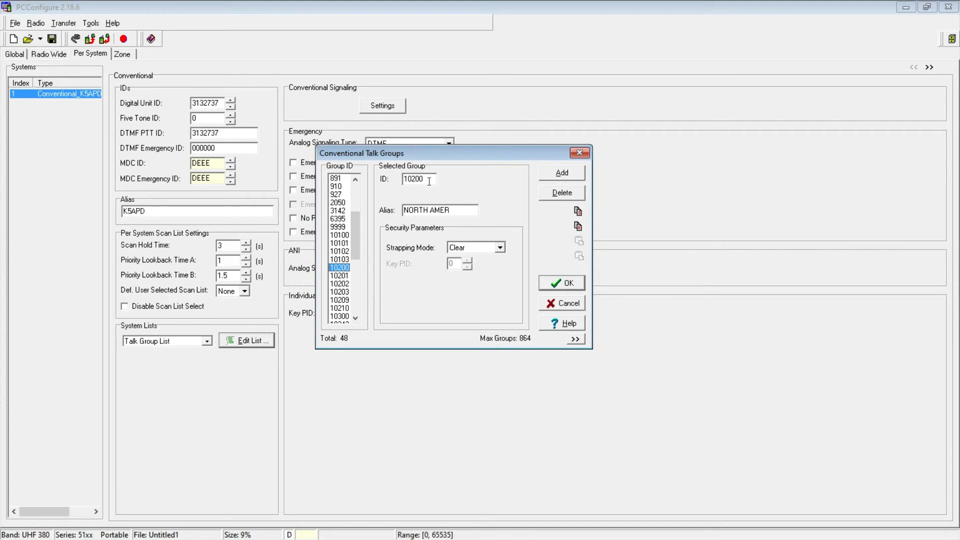
left_click(344, 276)
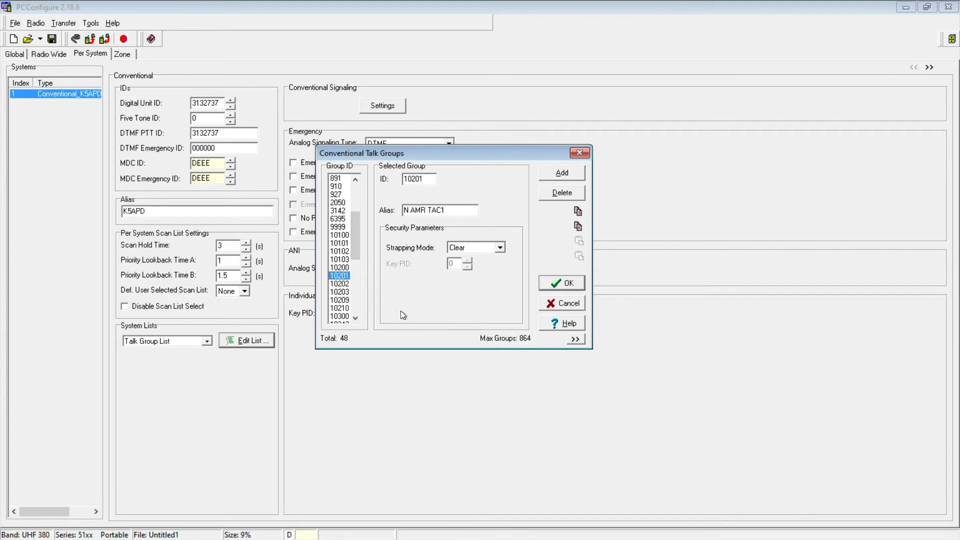
left_click(343, 284)
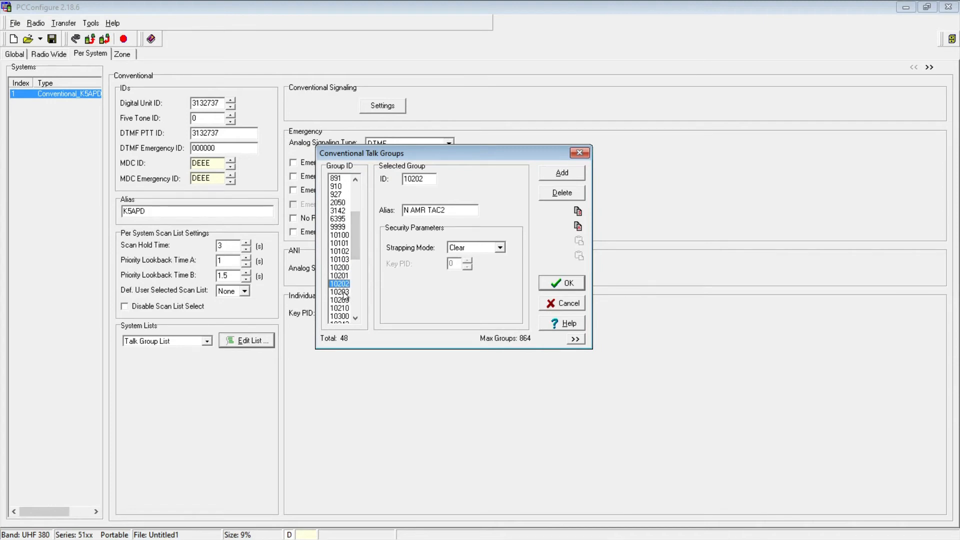
left_click(552, 306)
Step: Open the conventional system's Call List for editing and look over its first entries
left_click(207, 341)
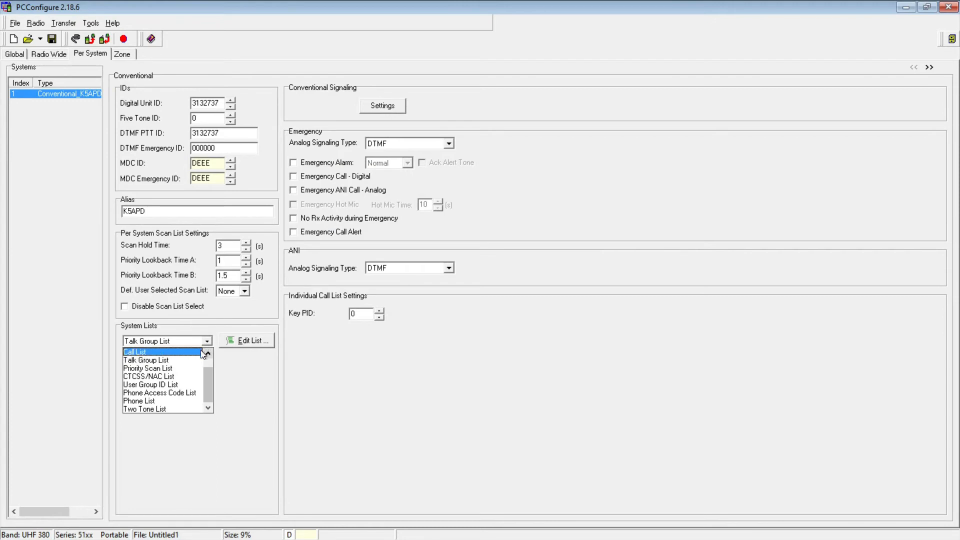
left_click_drag(210, 389, 211, 374)
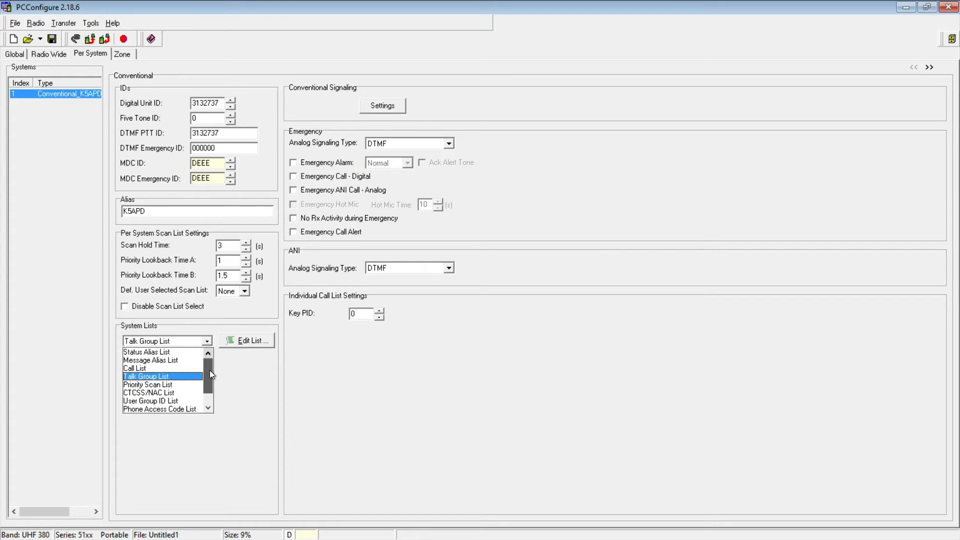
mouse_move(210, 371)
left_mouse_down()
mouse_move(212, 388)
mouse_move(211, 368)
left_mouse_up()
left_click(145, 367)
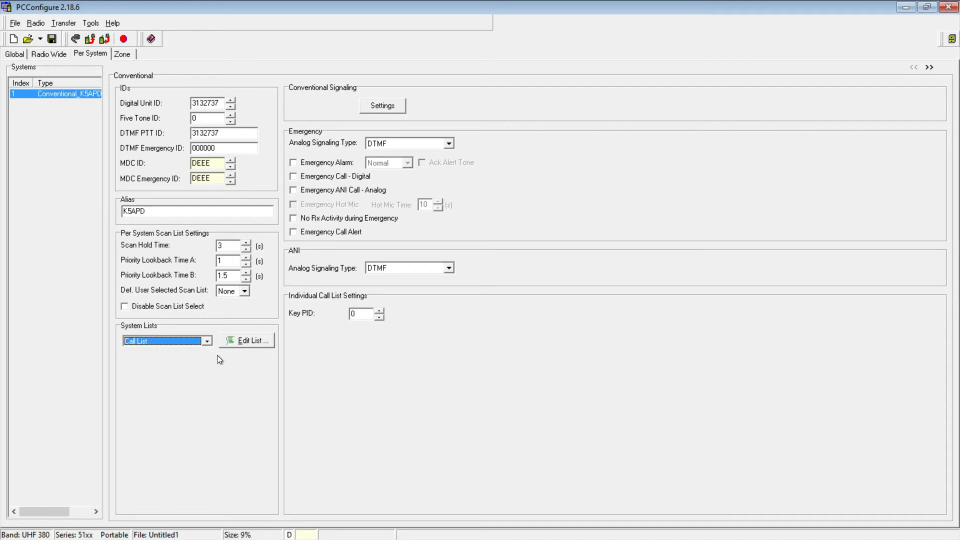
left_click(244, 342)
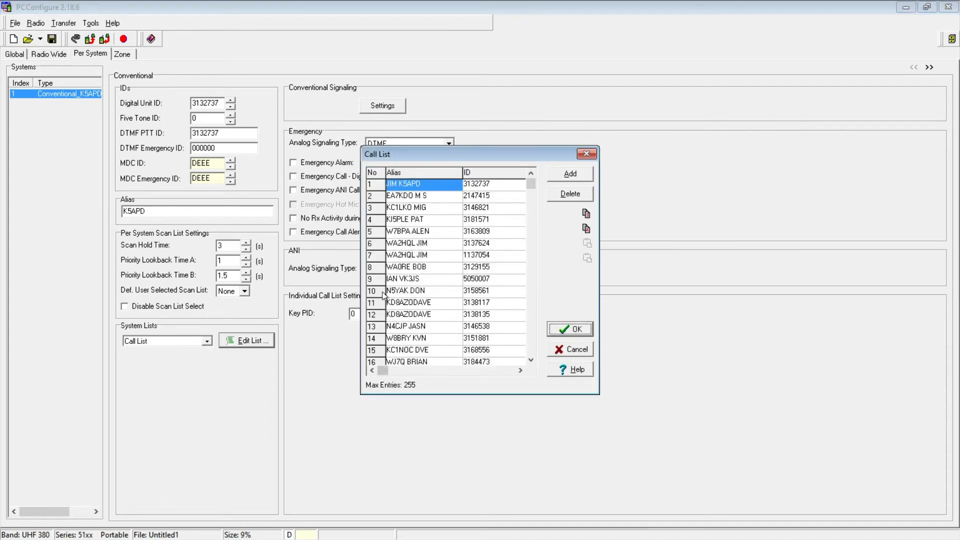
left_click_drag(531, 186, 532, 217)
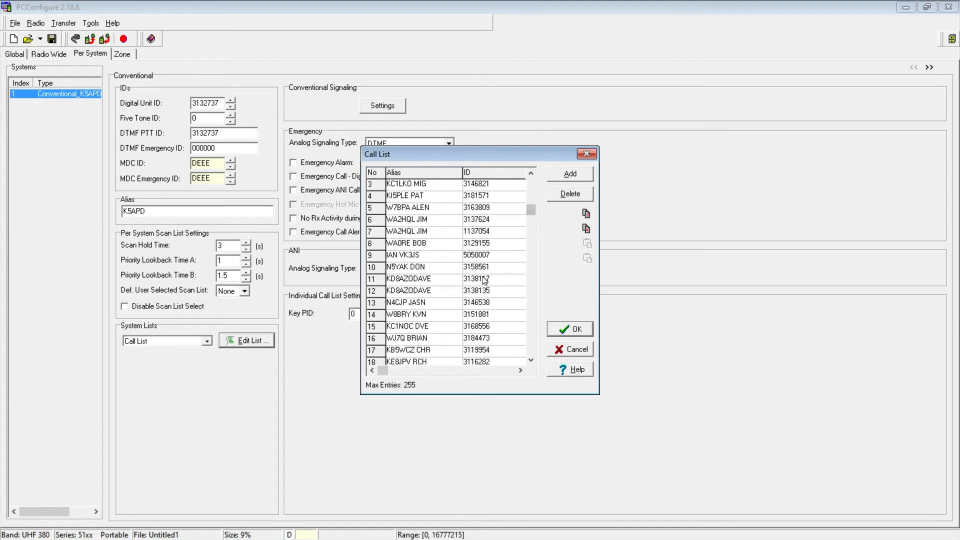
Step: Inspect the aliases of Call List entries 7 and 15 and the ID of entry 15
left_click(419, 233)
left_click(419, 233)
left_click_drag(419, 233, 424, 233)
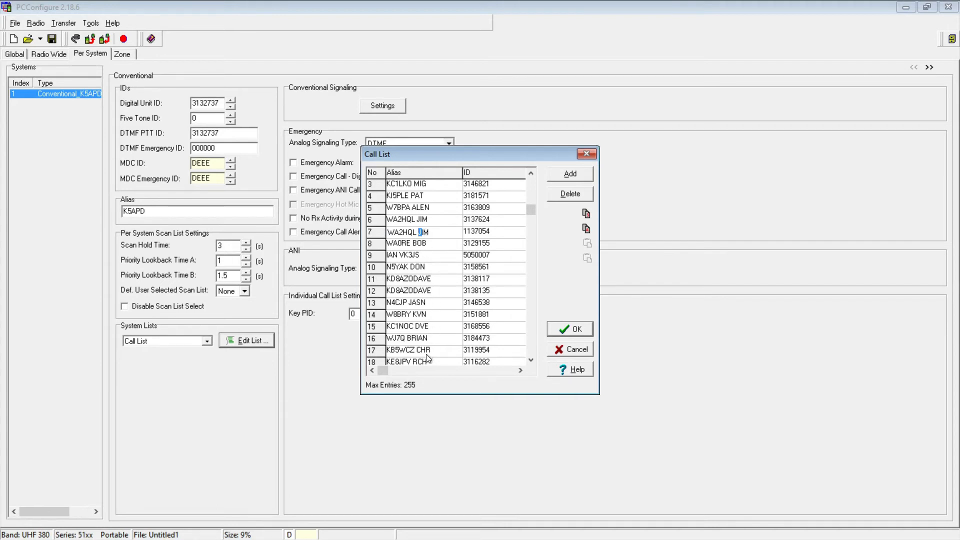
left_click(398, 327)
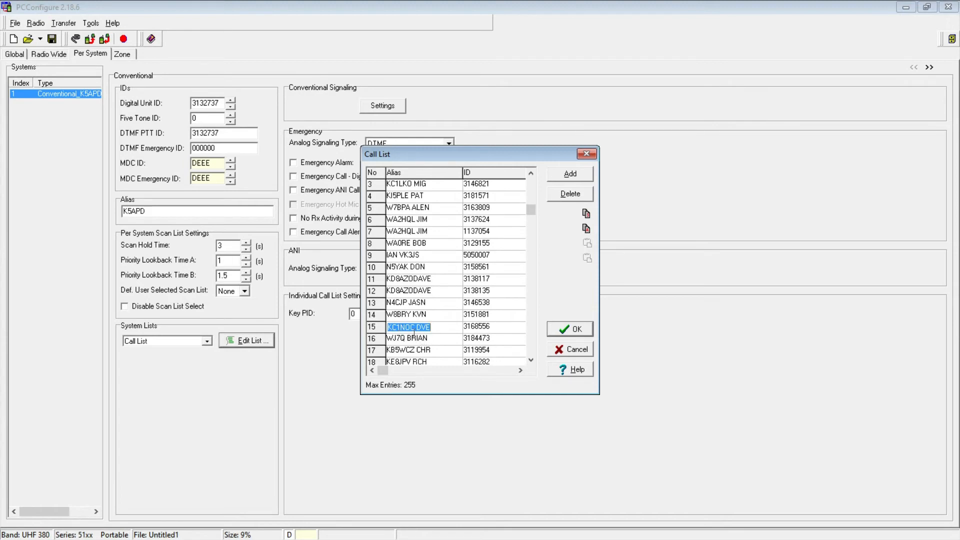
left_click_drag(421, 329, 420, 329)
left_click(433, 327)
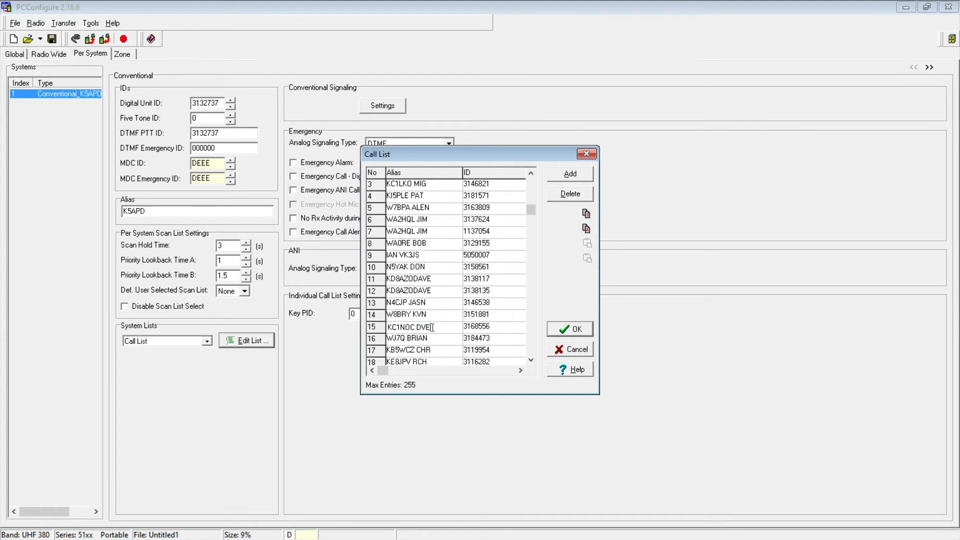
left_click(475, 326)
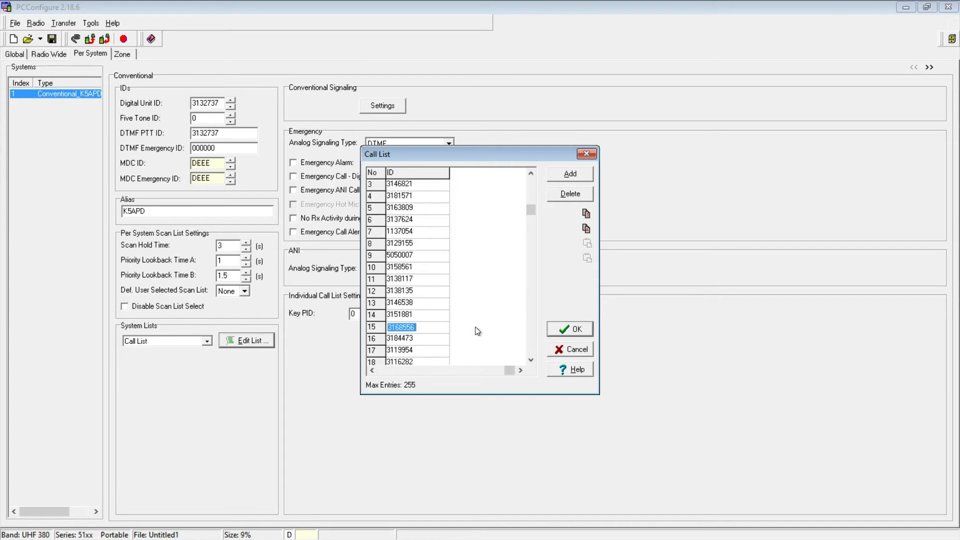
left_click(371, 372)
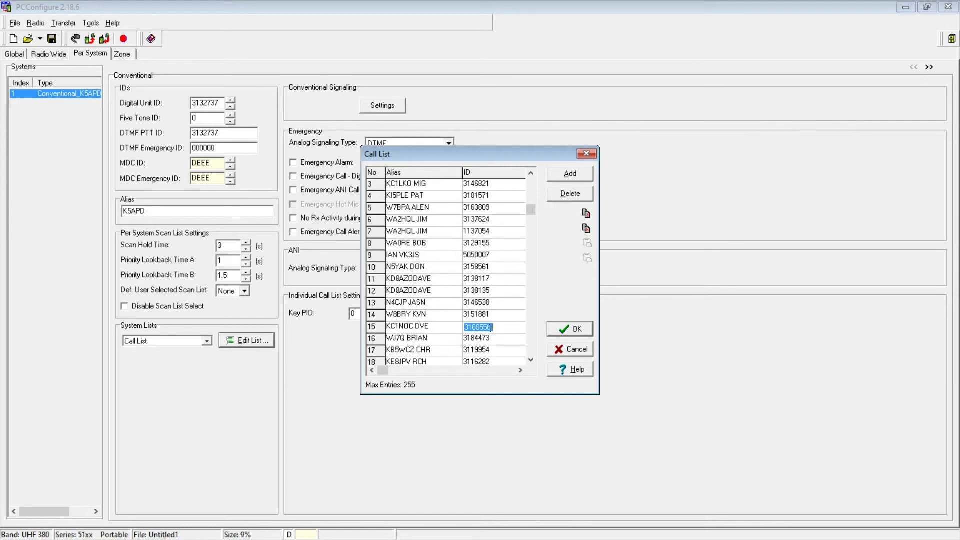
left_click(503, 327)
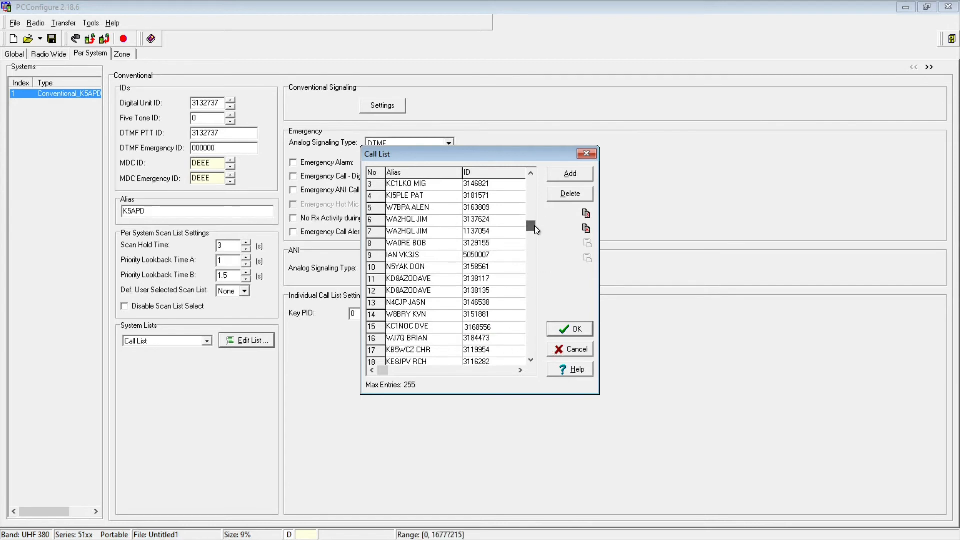
Step: Review the following Call List entries and inspect the ID of entry 25
left_click_drag(533, 244, 529, 272)
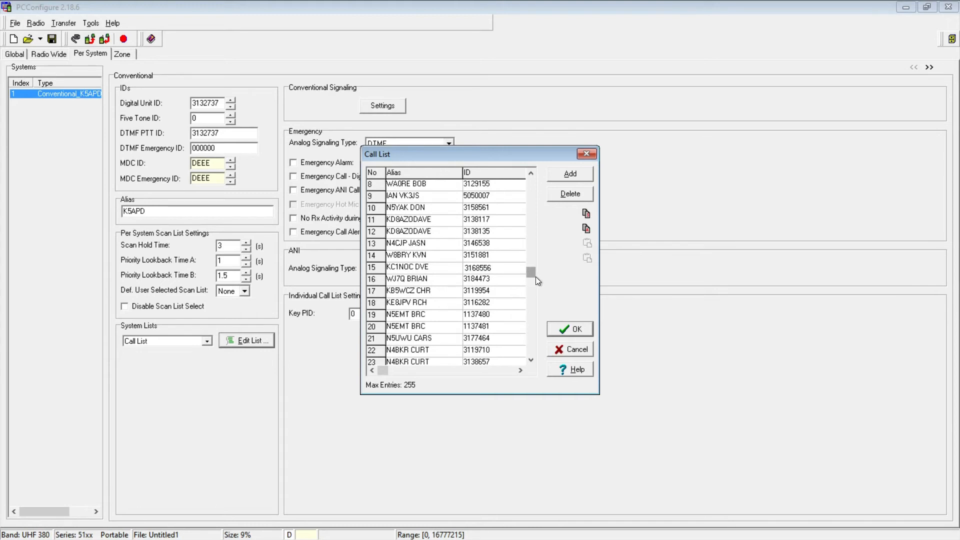
scroll(533, 313, "down", 1)
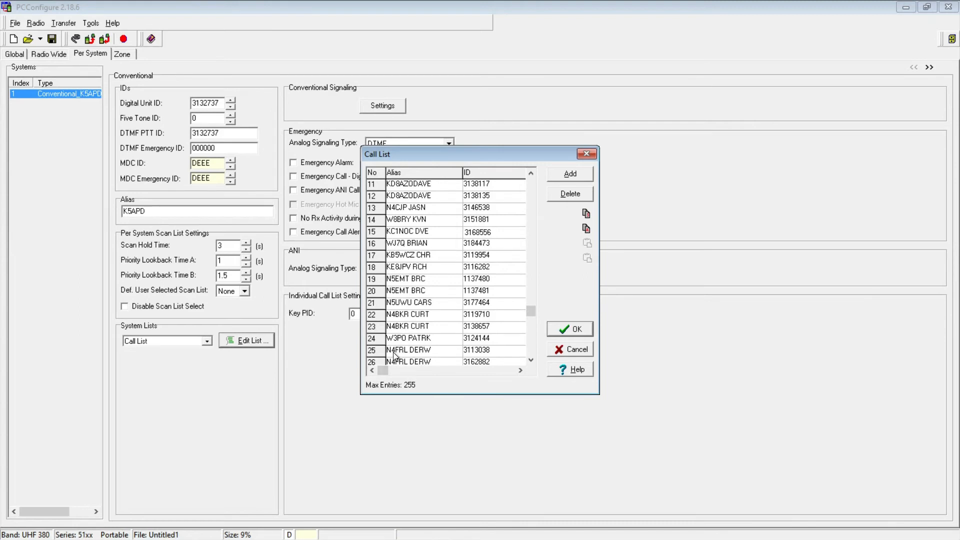
left_click(485, 350)
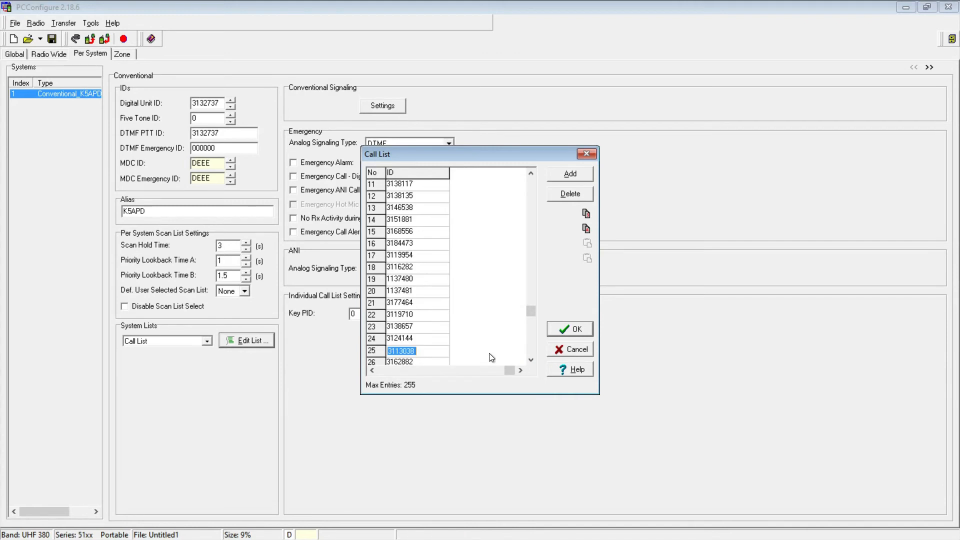
left_click(370, 372)
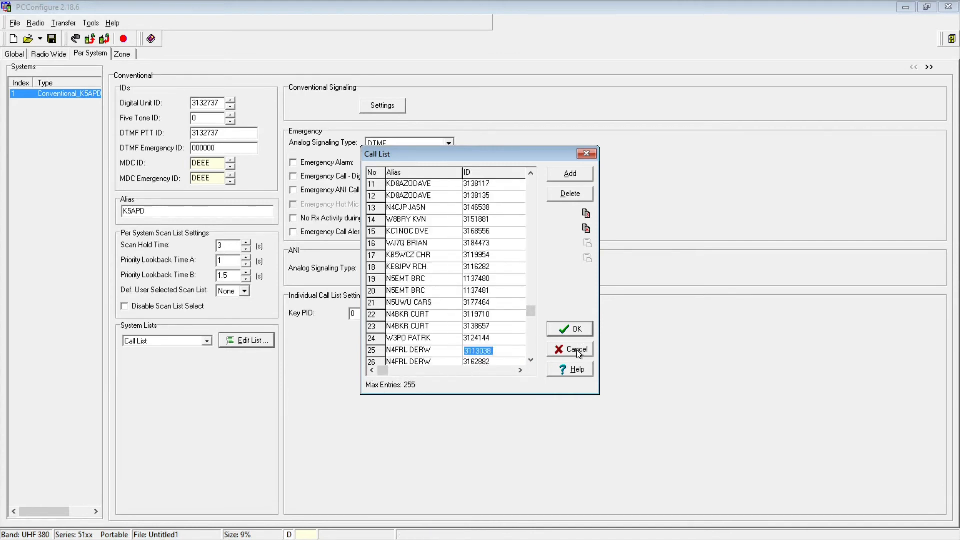
Step: Add a new Call List entry with alias HHH and ID 44444
left_click(567, 174)
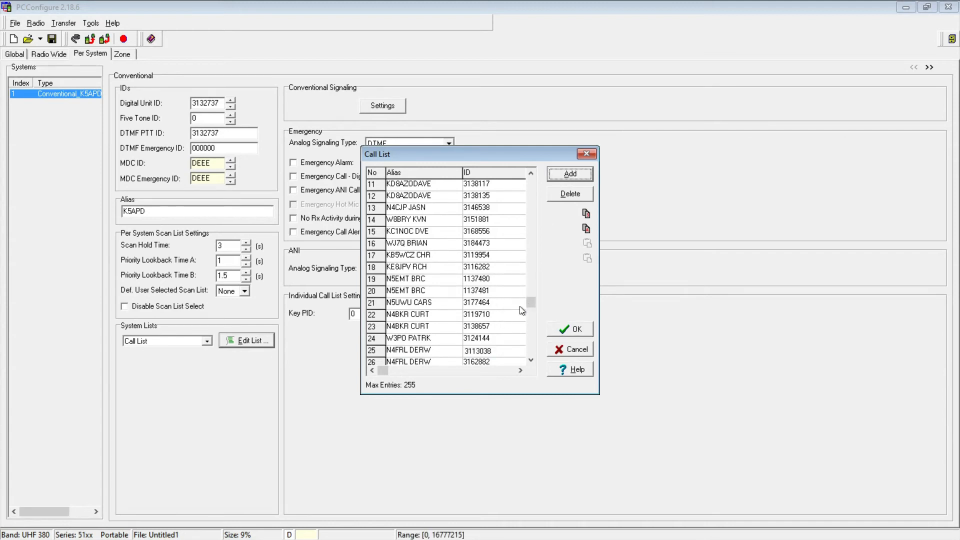
left_click_drag(528, 303, 532, 184)
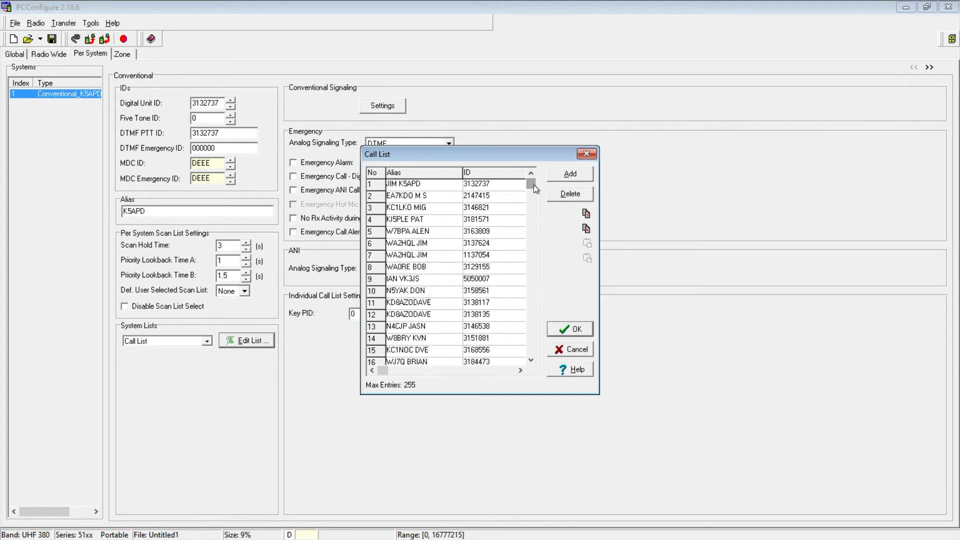
left_click_drag(514, 374, 500, 370)
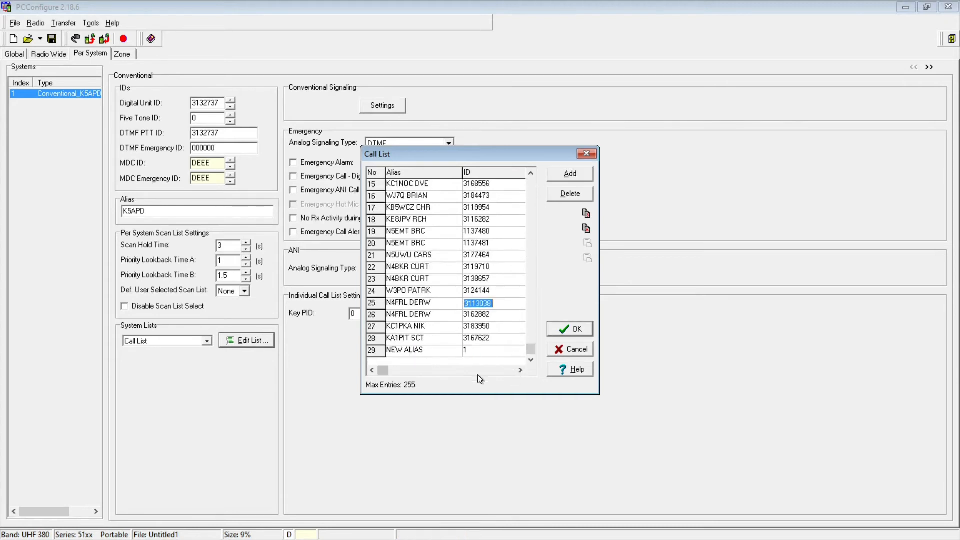
left_click(409, 354)
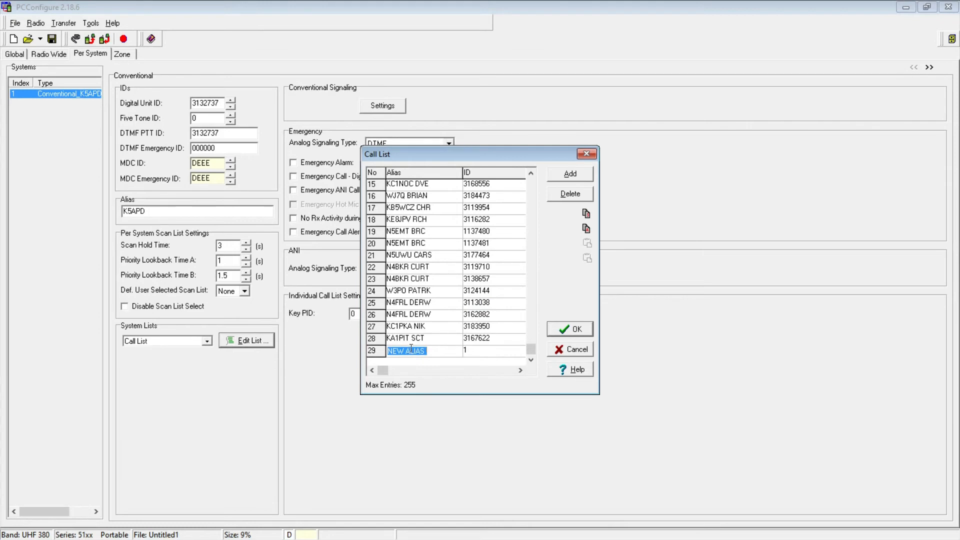
type("HHH")
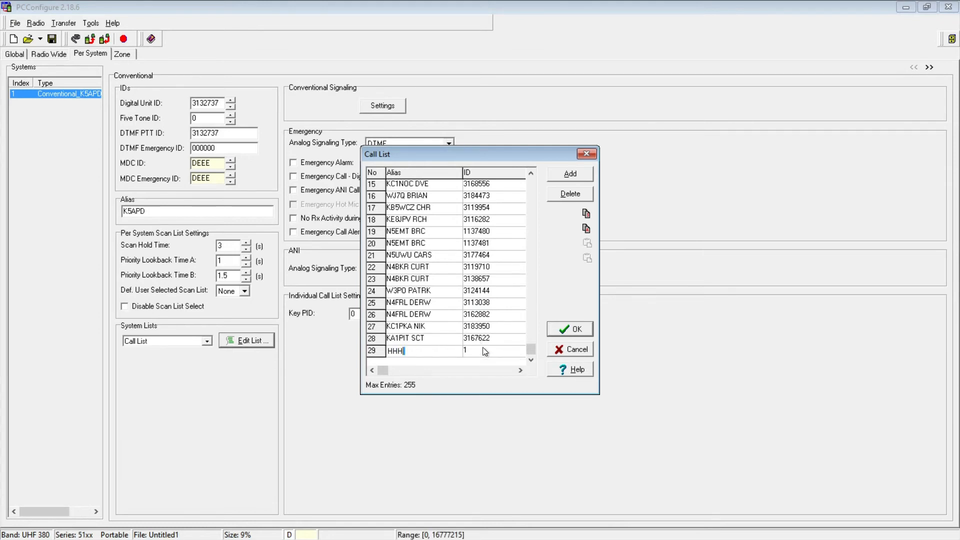
left_click(482, 348)
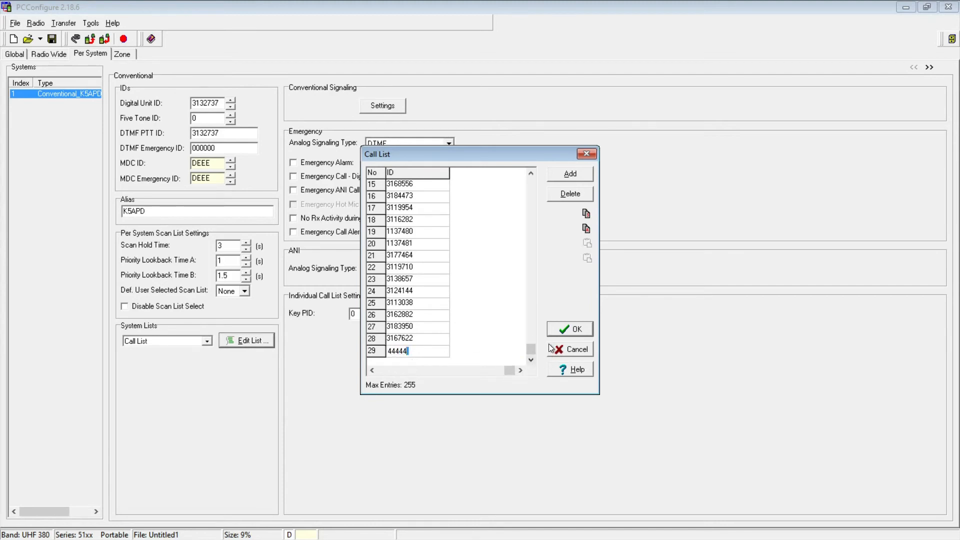
Step: Delete the new HHH entry and close the Call List without saving
left_click(564, 196)
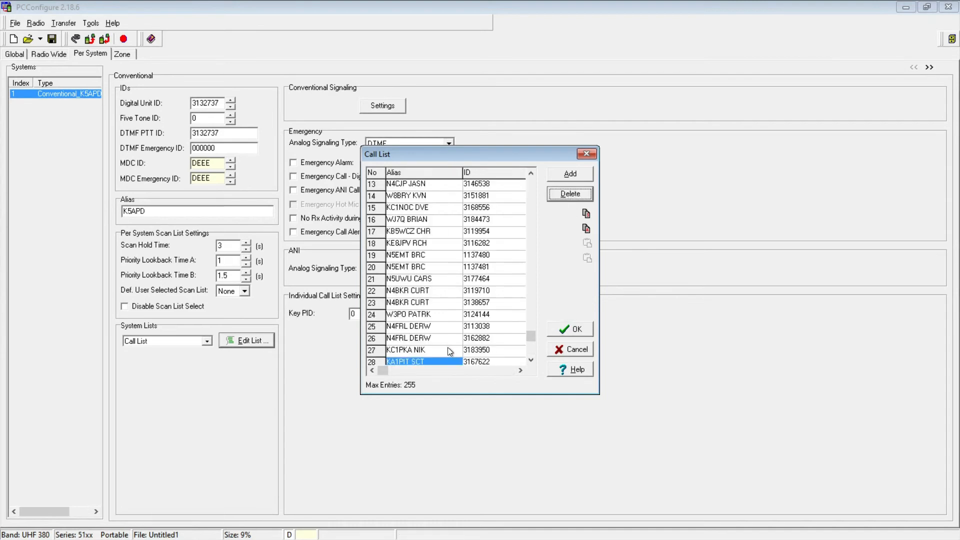
left_click(575, 350)
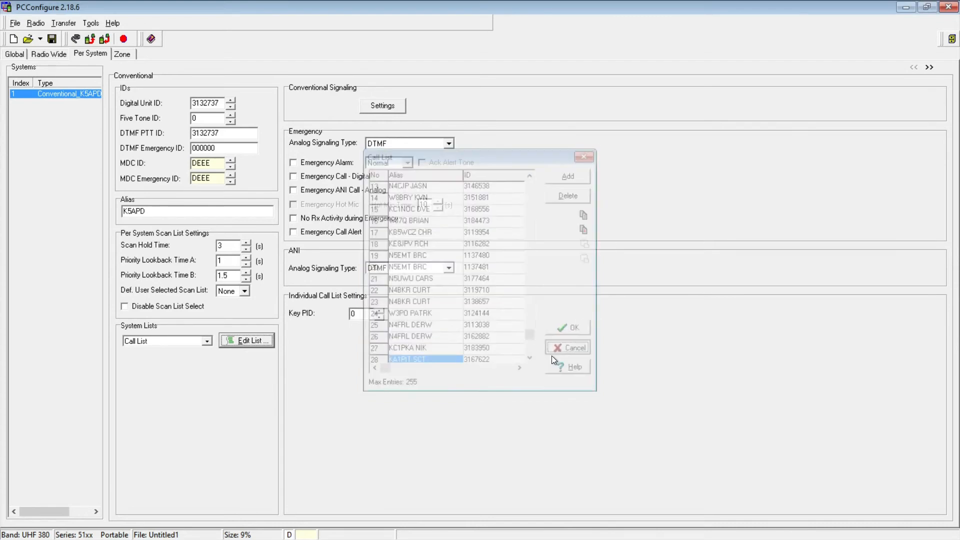
Step: View the transmit and receive NAC values in the system's CTCSS/NAC List and close it unchanged
left_click(207, 341)
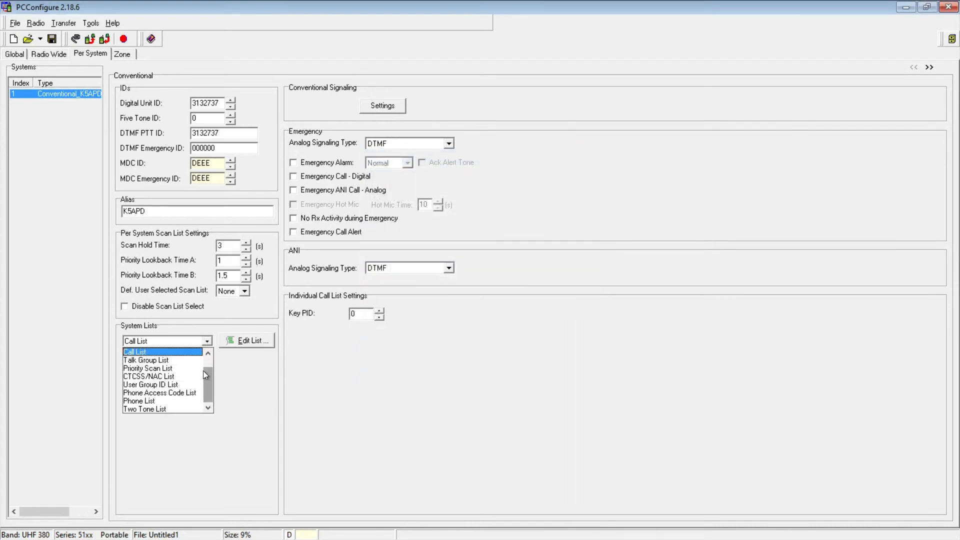
left_click(188, 377)
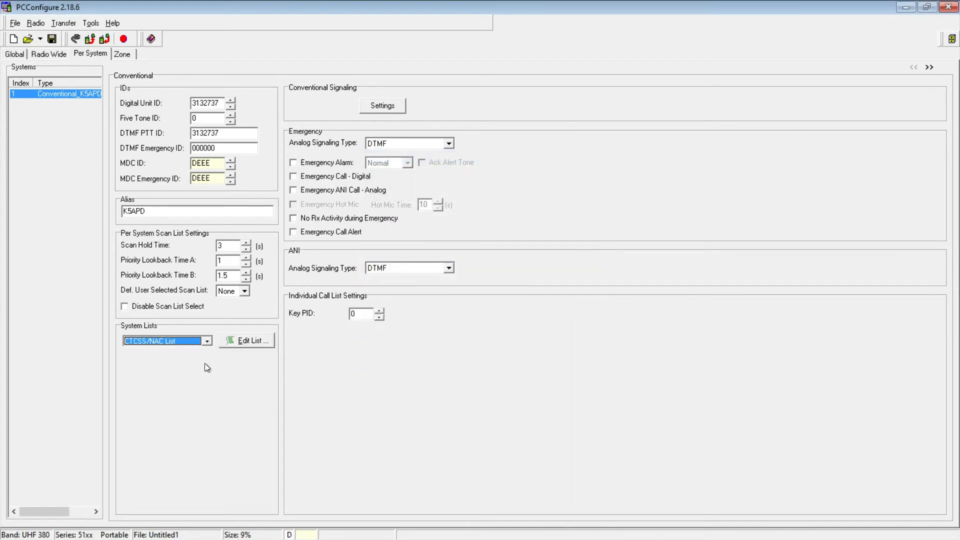
left_click(239, 342)
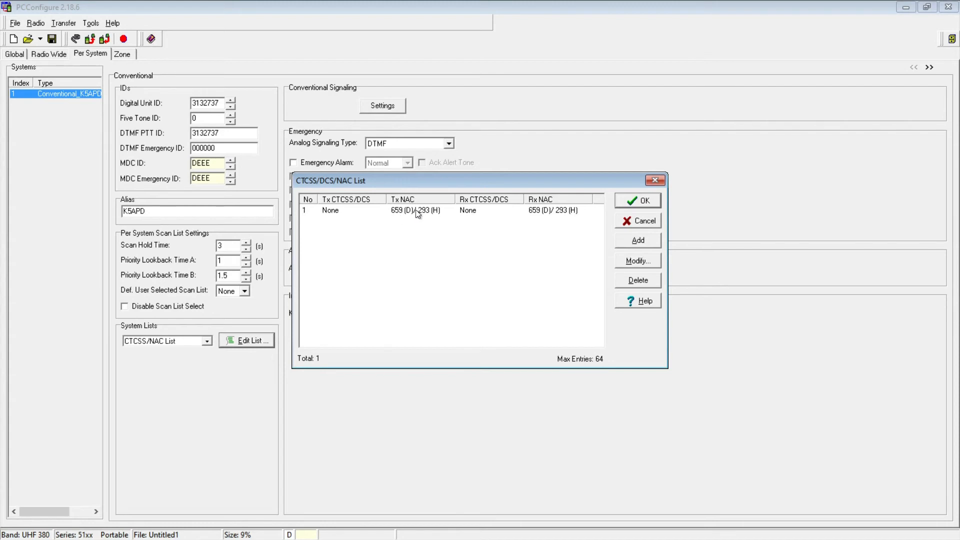
left_click(622, 224)
Step: View the system's User Group ID List and close it unchanged
left_click(207, 341)
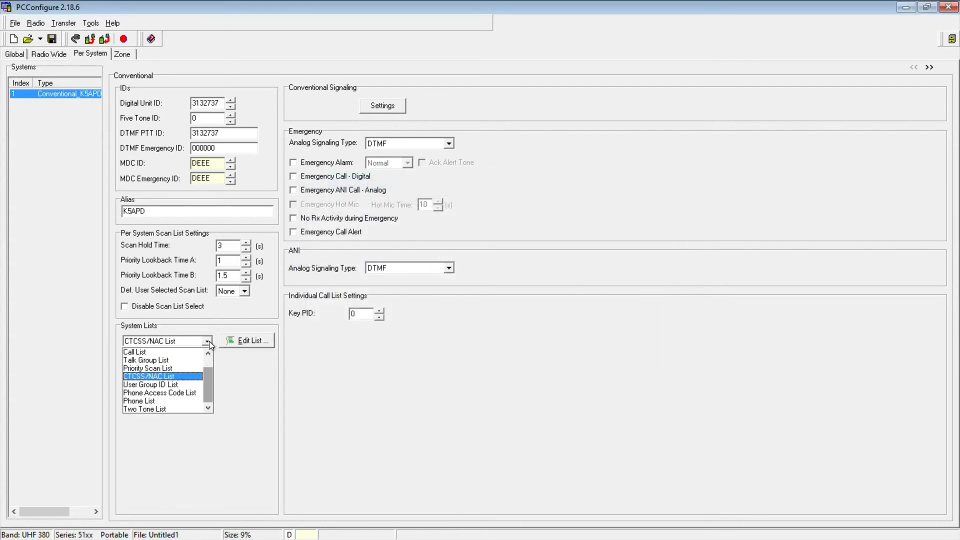
left_click(197, 385)
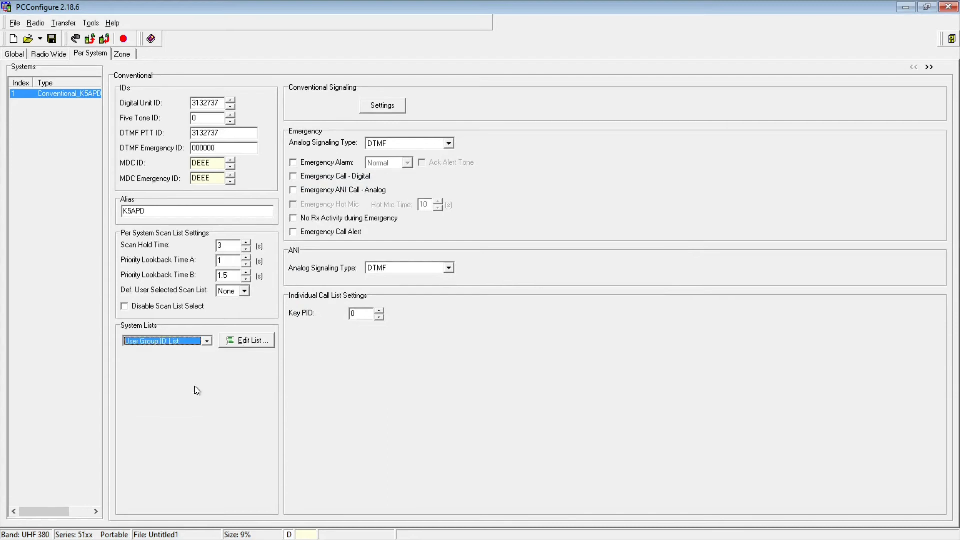
left_click(242, 341)
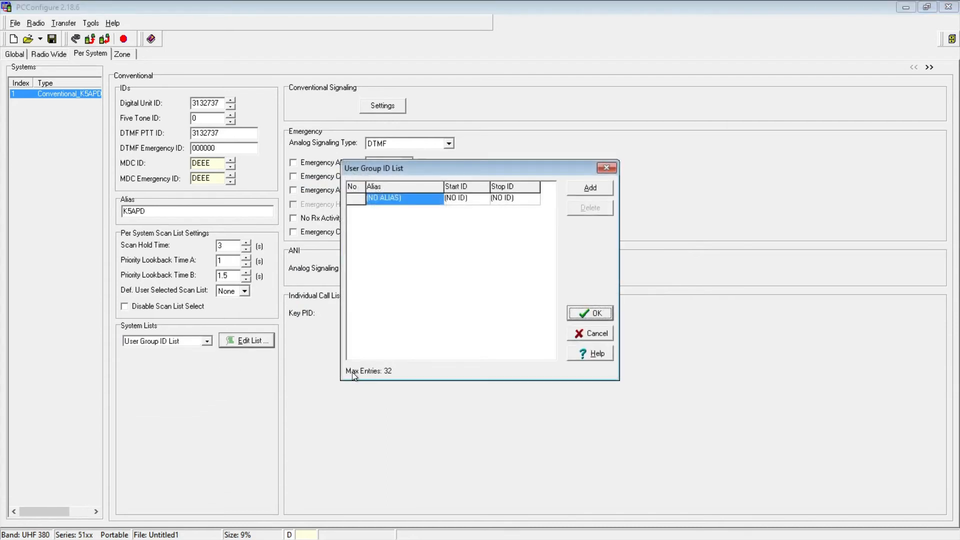
left_click(601, 336)
Step: Open the system's Phone Access Code List to view its access and deaccess codes
left_click(208, 341)
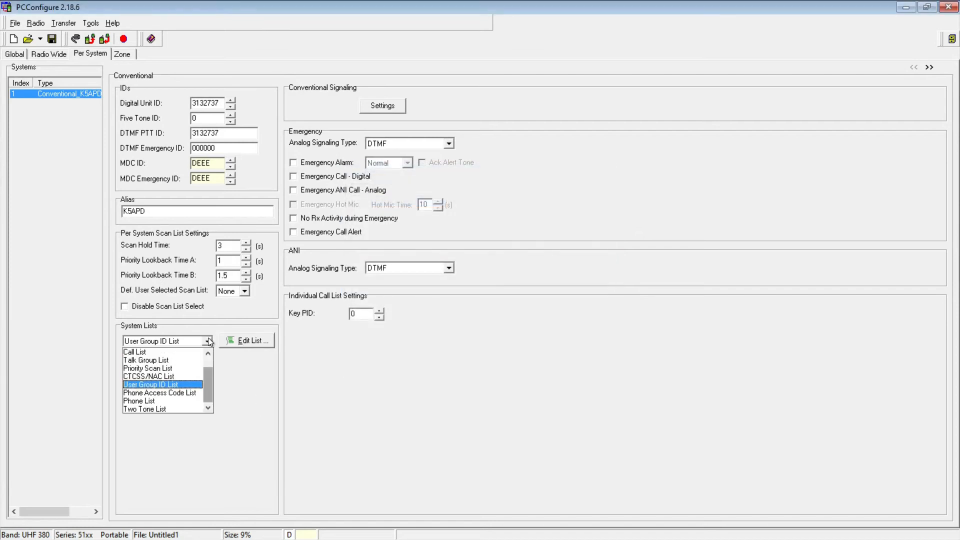
left_click(189, 392)
left_click(249, 340)
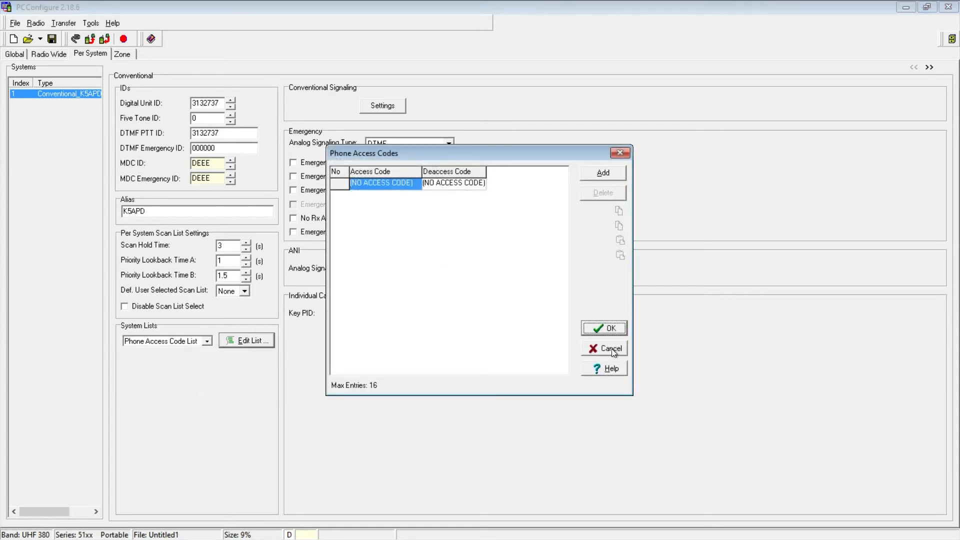
Step: Close the Phone Access Code List unchanged, and view the system's Status Alias List without editing it
left_click(607, 345)
left_click(208, 342)
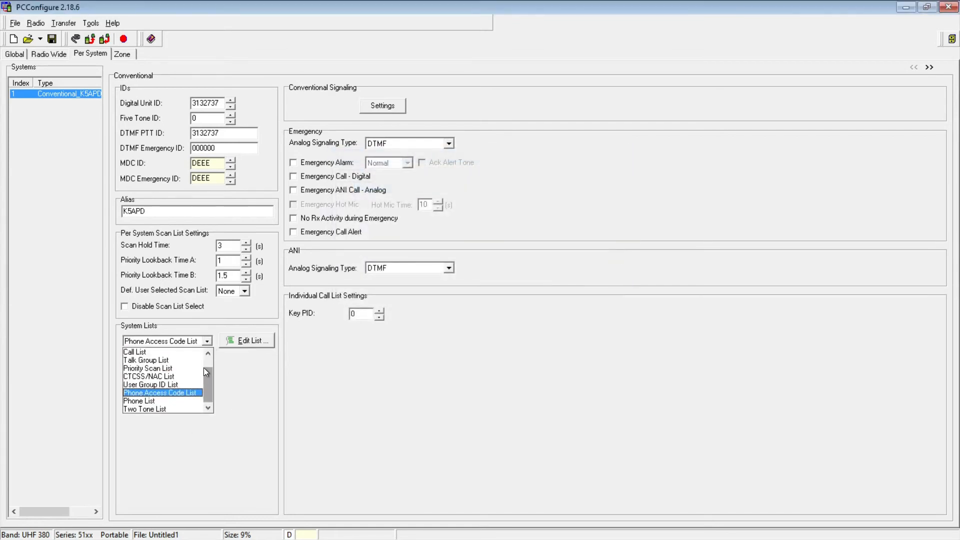
left_click_drag(209, 388, 210, 363)
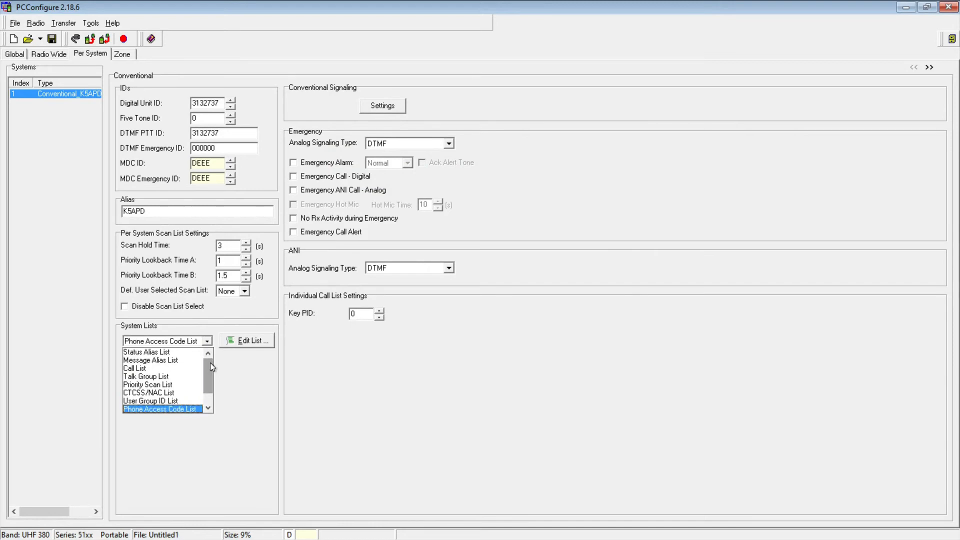
left_click(185, 352)
left_click(246, 341)
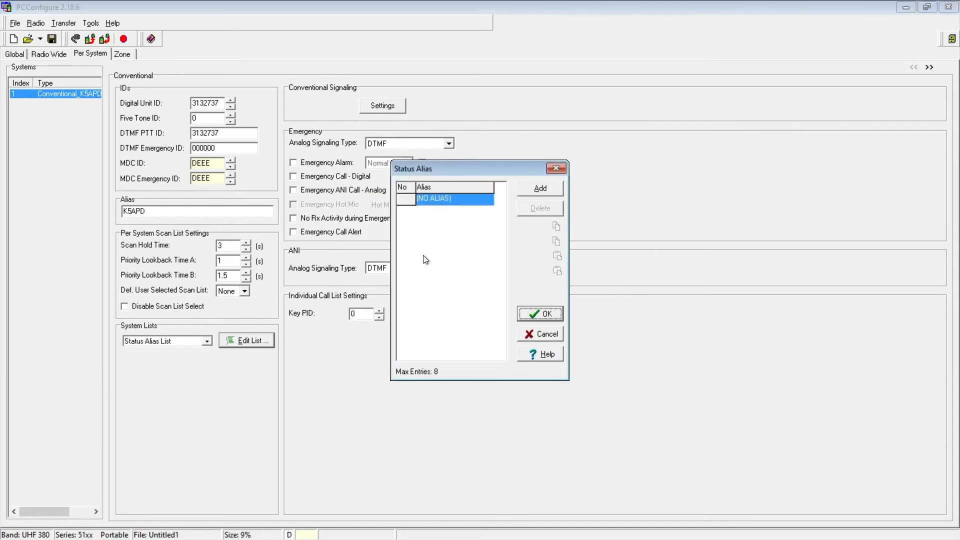
left_click(550, 337)
Step: Open the system's Talk Group List for viewing and close it unchanged
left_click(207, 342)
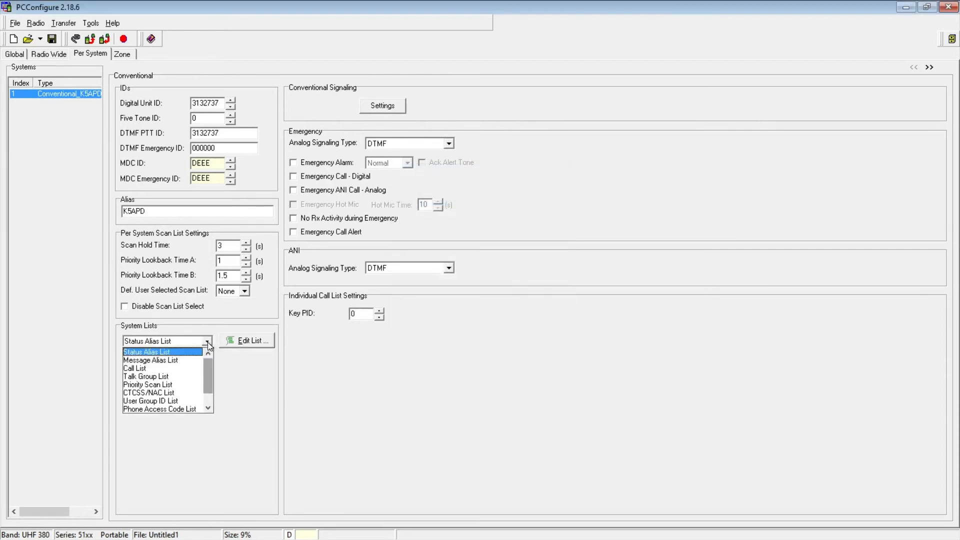
left_click(165, 377)
left_click(248, 342)
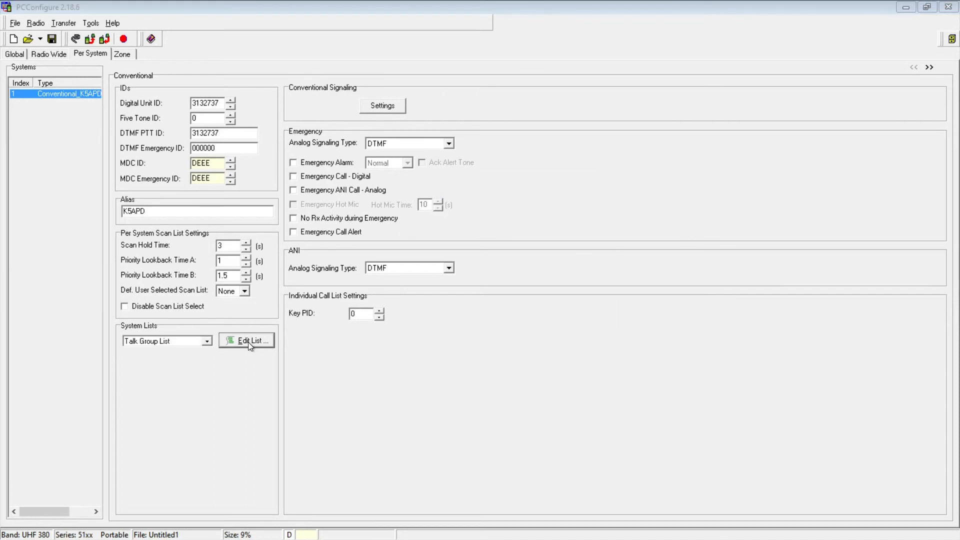
left_click(588, 327)
left_click(205, 343)
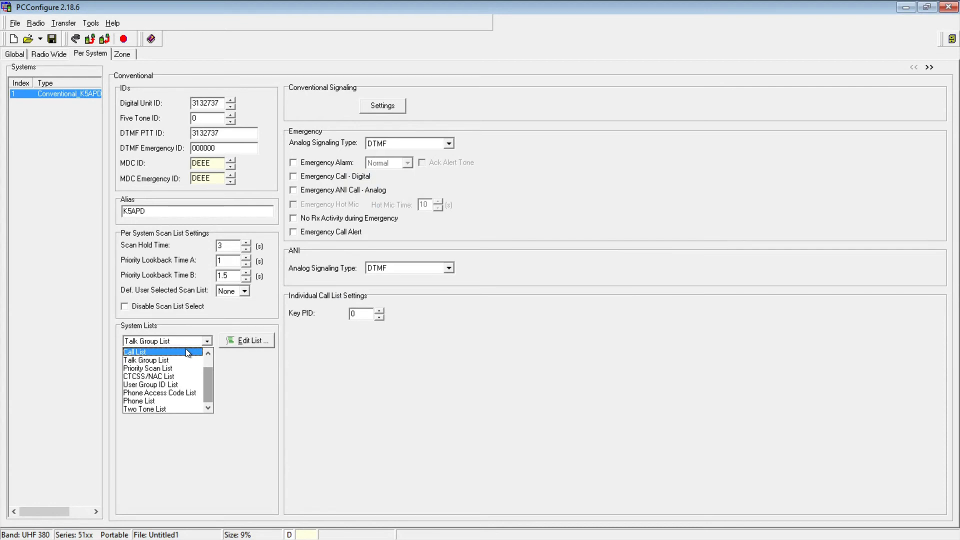
left_click(248, 378)
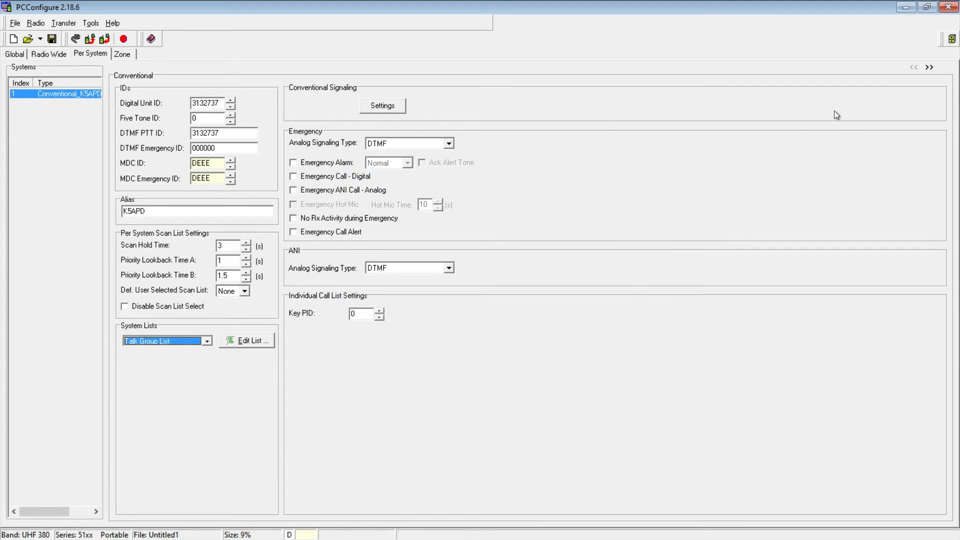
Step: Review the conventional system's additional parameters and open the channel parameters of zone P-25
left_click(929, 67)
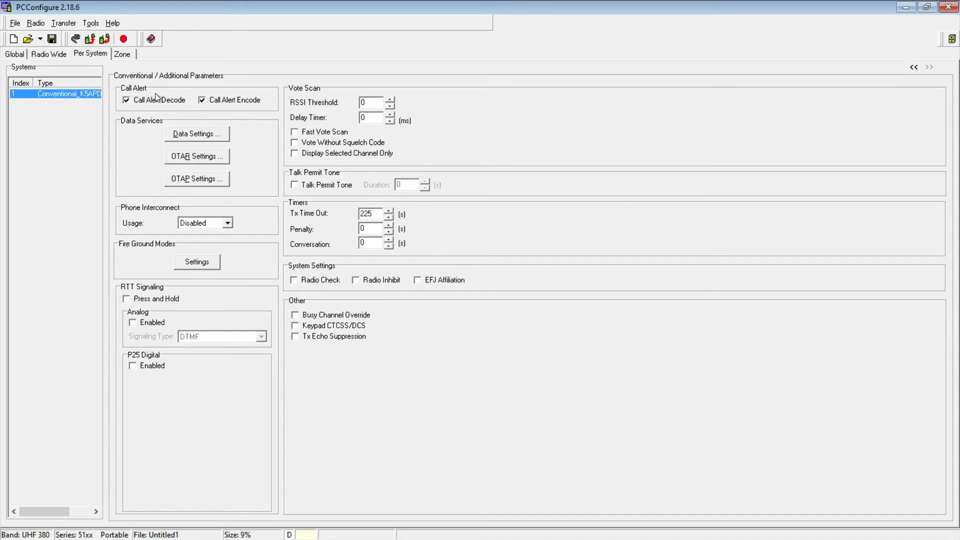
left_click(88, 61)
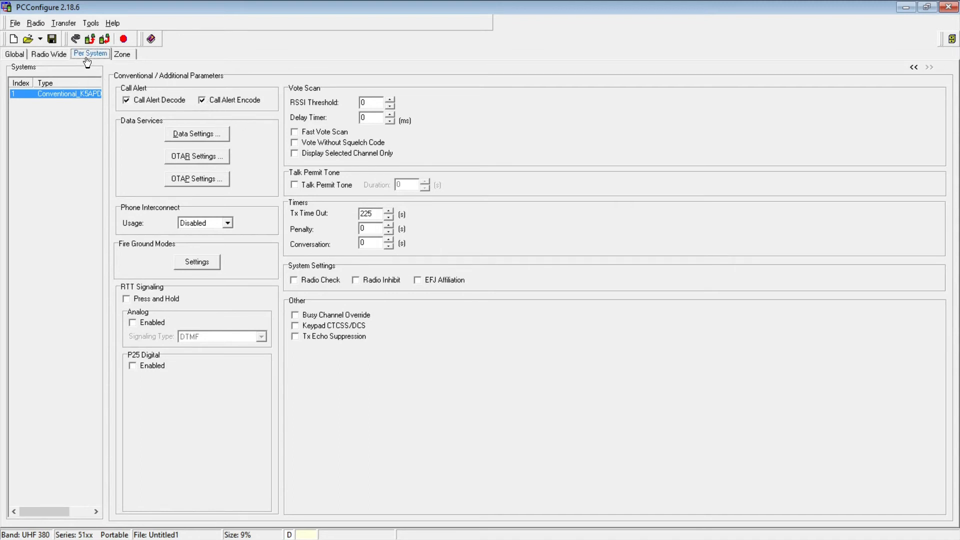
left_click(123, 56)
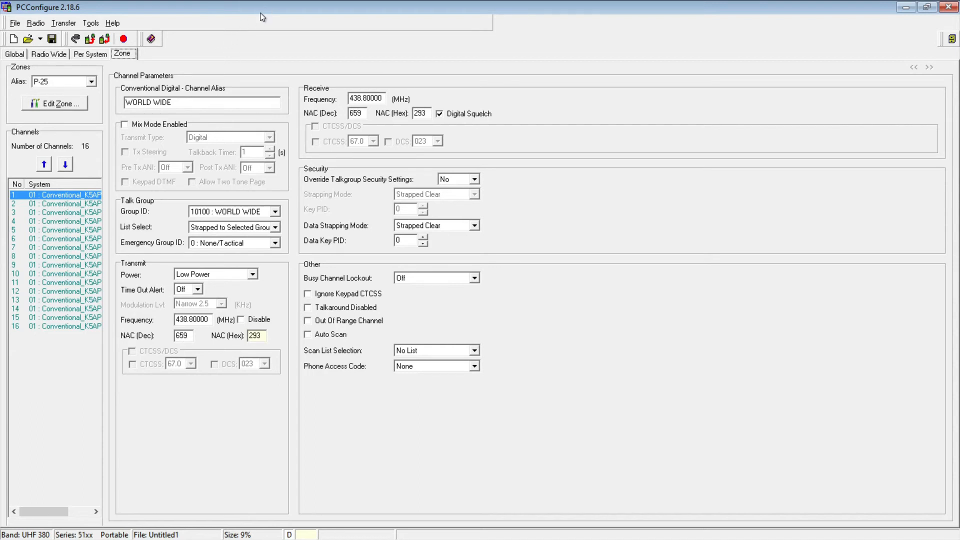
Step: Examine the WORLD WIDE channel's alias, talk group ID choices and mix mode options, leaving them unchanged
double_click(198, 103)
left_click(198, 103)
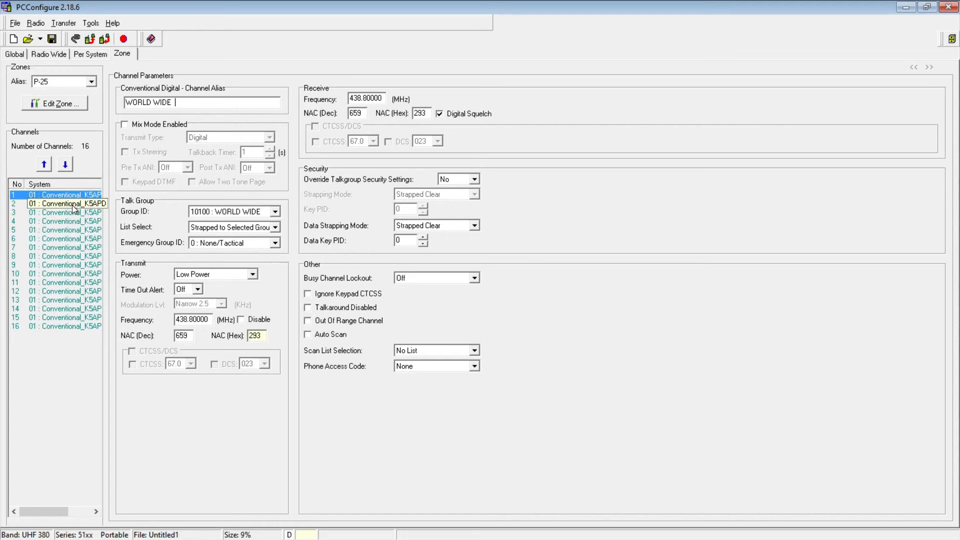
left_click(275, 212)
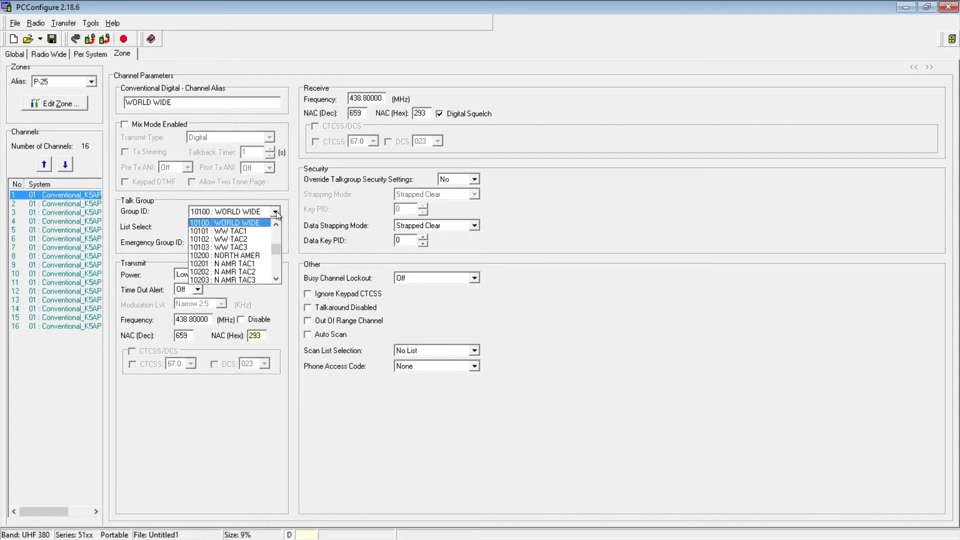
left_click(276, 211)
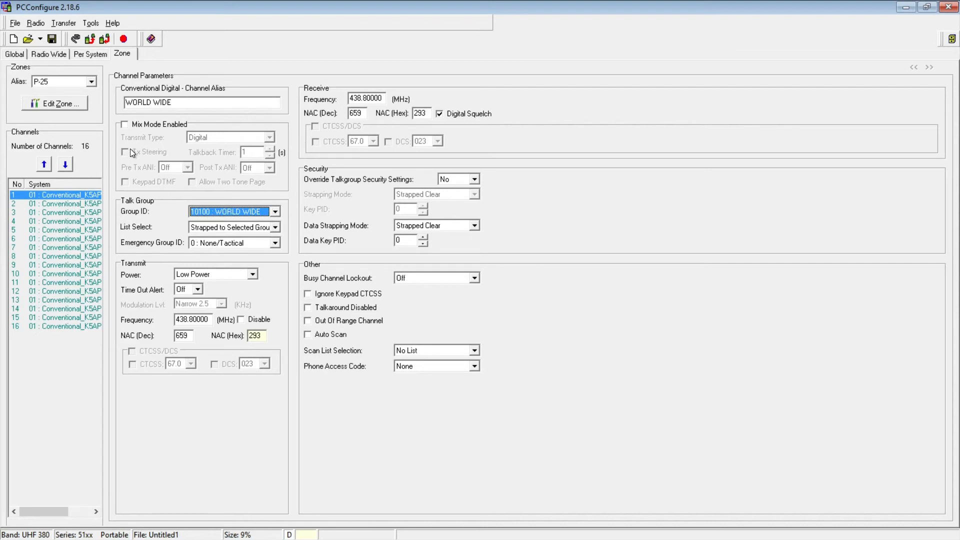
left_click(125, 127)
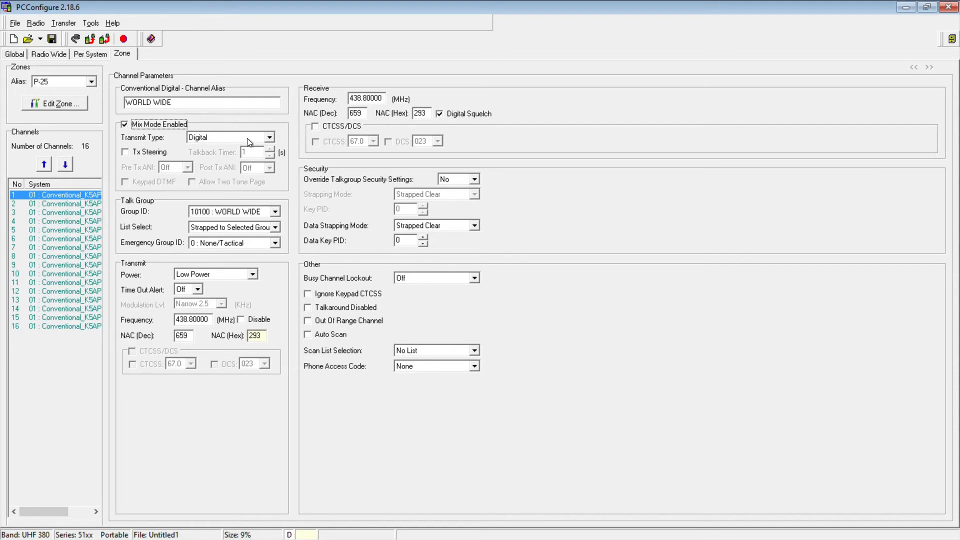
left_click(125, 125)
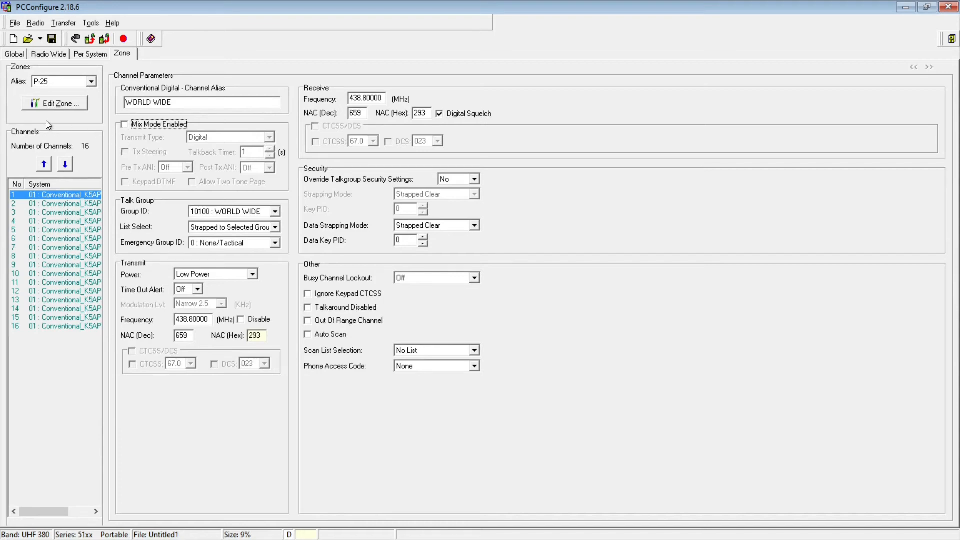
Step: Add a new zone in the zone editor and enable its channel 1
left_click(56, 104)
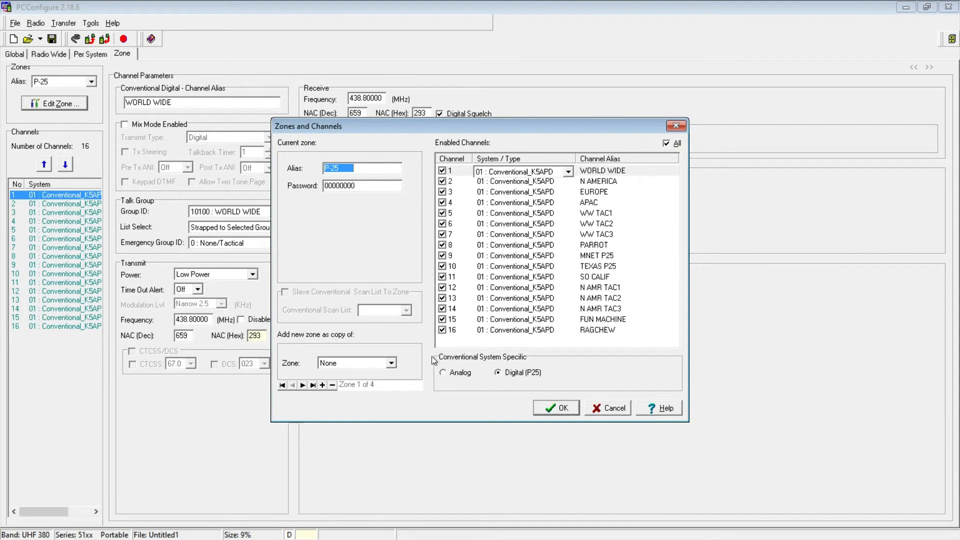
left_click(619, 407)
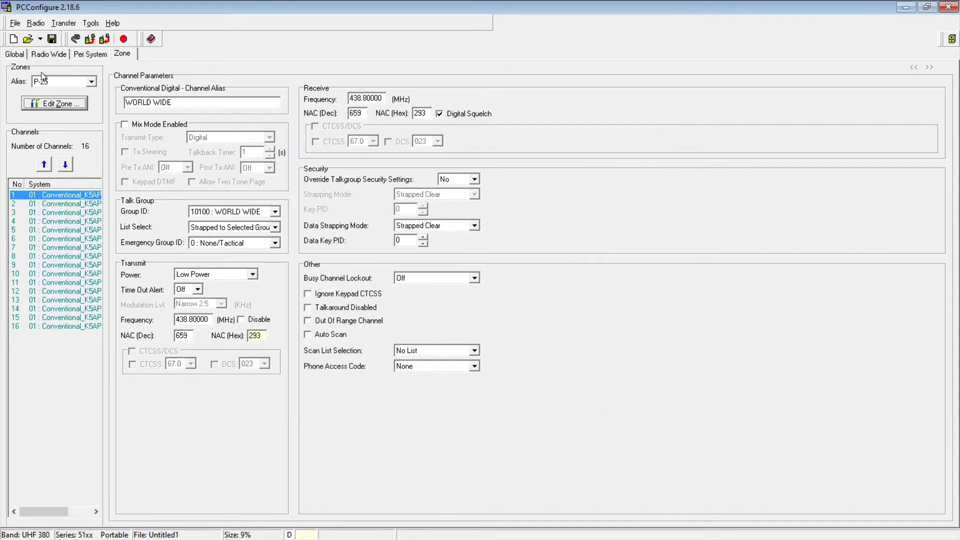
left_click(63, 106)
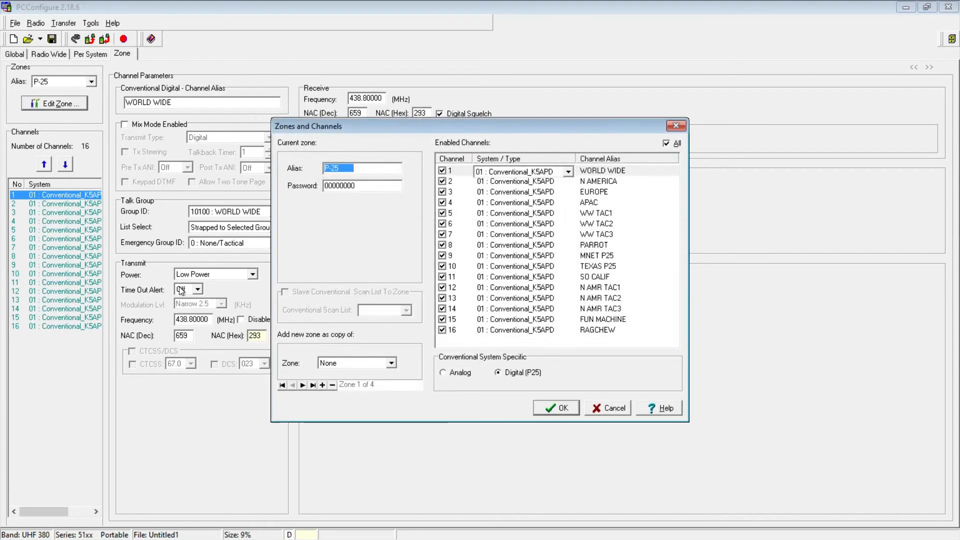
left_click(322, 386)
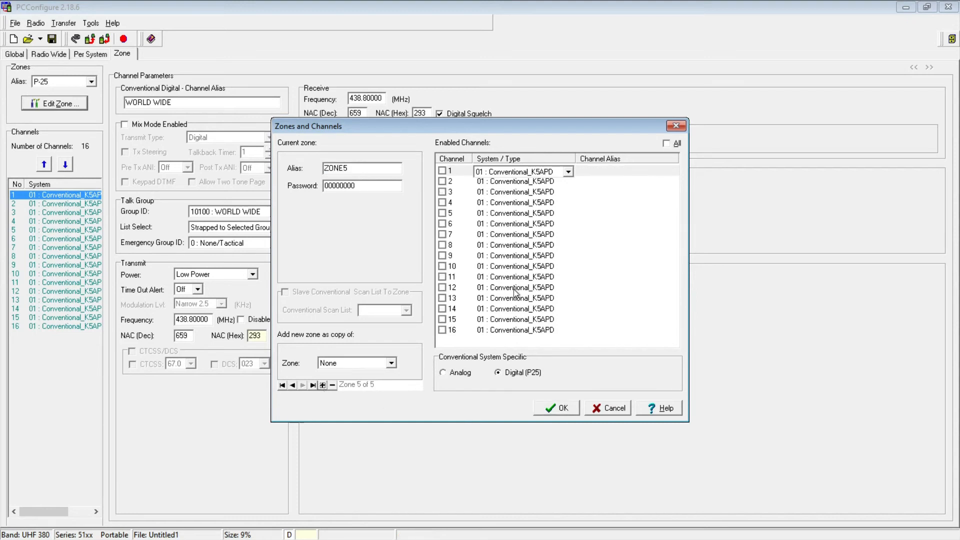
left_click(442, 170)
Step: Enable channels 2 to 8 of the new zone and disable them again
left_click(442, 181)
left_click(442, 191)
left_click(442, 202)
left_click(442, 213)
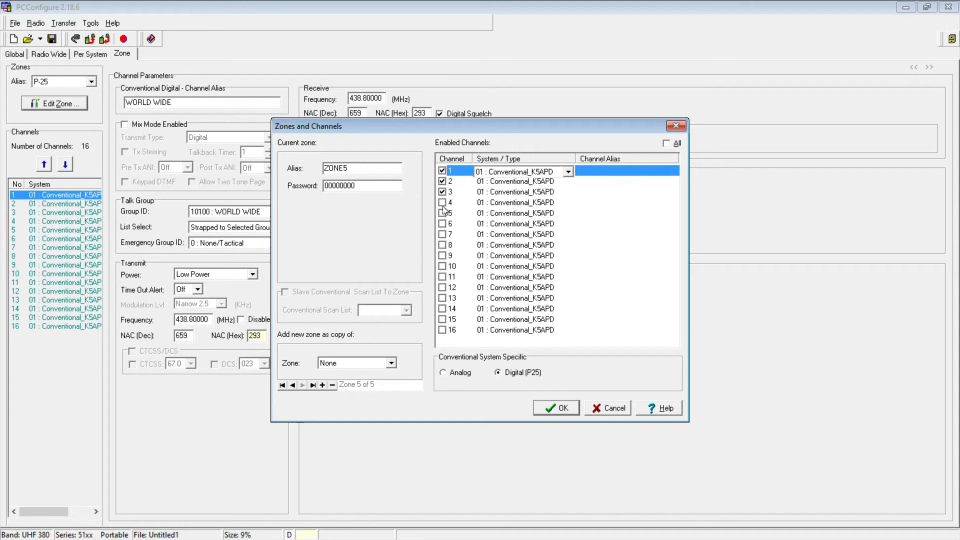
left_click(442, 223)
left_click(443, 234)
left_click(442, 244)
left_click(442, 245)
left_click(442, 234)
left_click(442, 223)
left_click(442, 213)
left_click(442, 202)
left_click(443, 191)
left_click(442, 181)
left_click_drag(358, 169, 246, 181)
double_click(351, 169)
left_click(364, 169)
left_click(352, 168)
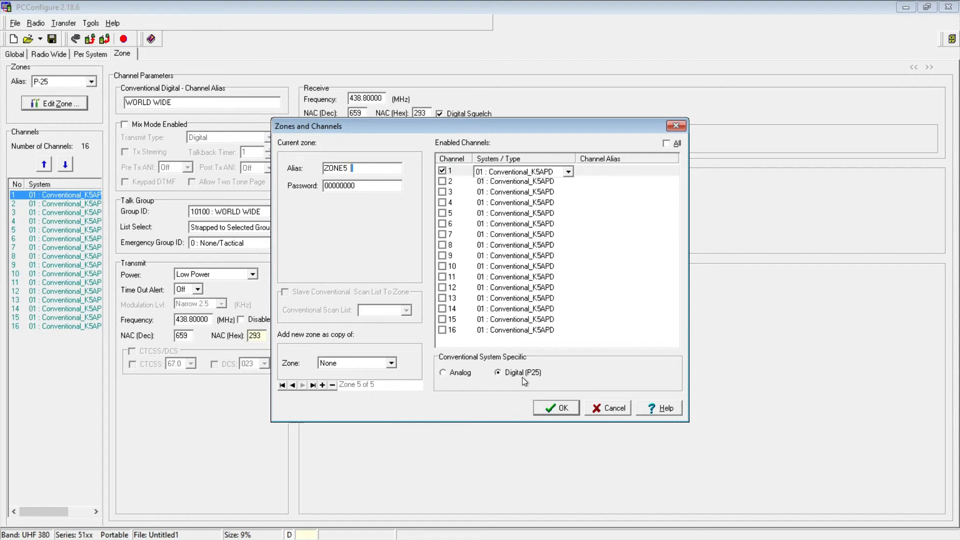
Step: Enable channel 2 of the new zone while trying the Analog and Digital (P25) types on channel 1
left_click(459, 374)
left_click(538, 172)
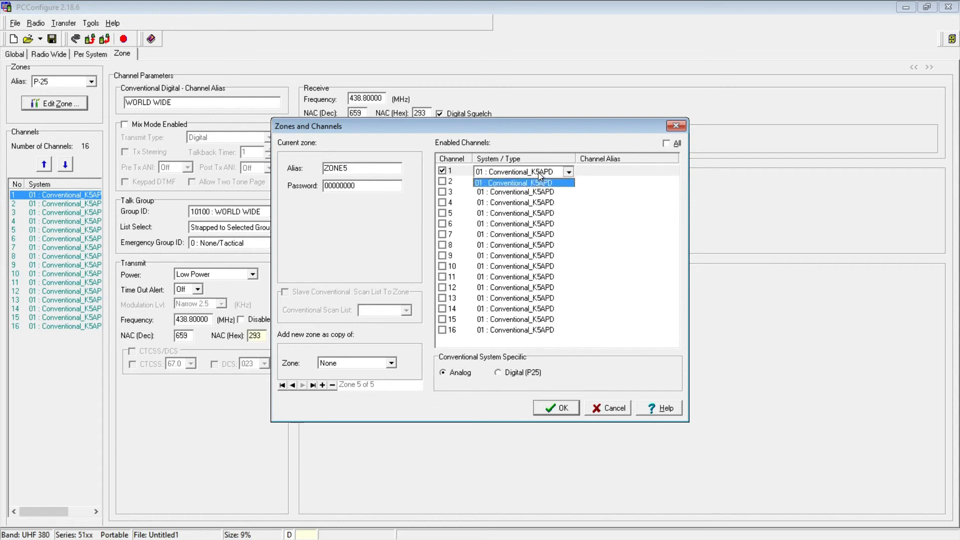
left_click(442, 182)
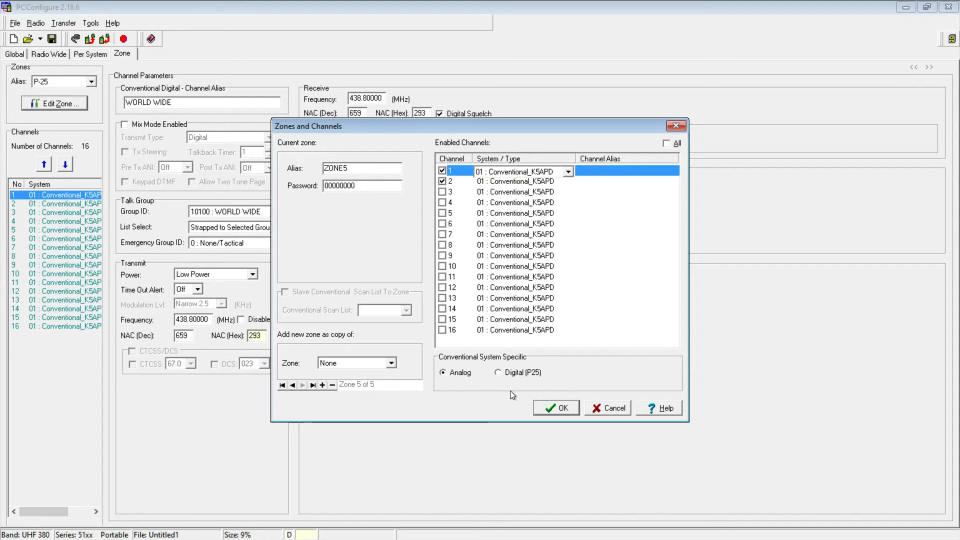
left_click(505, 374)
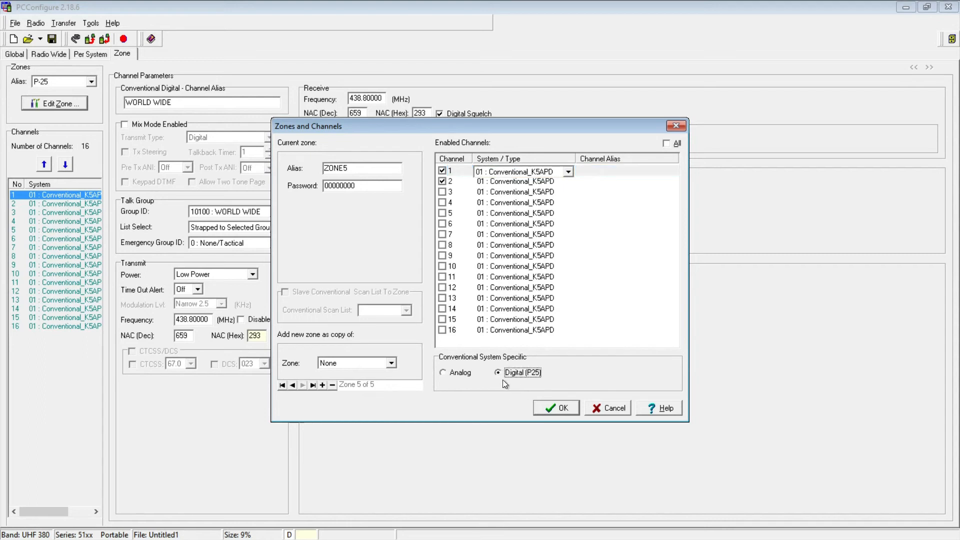
left_click(505, 171)
left_click(473, 183)
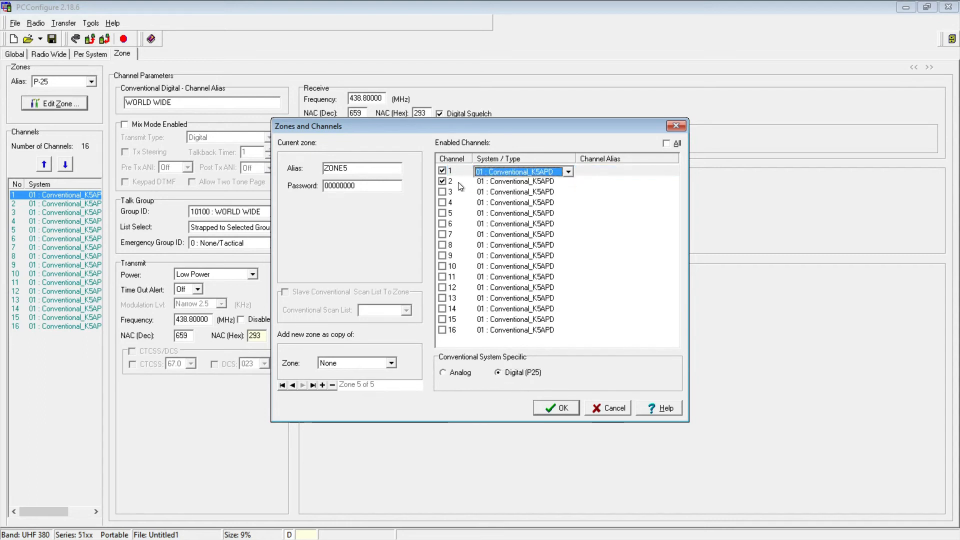
left_click(496, 182)
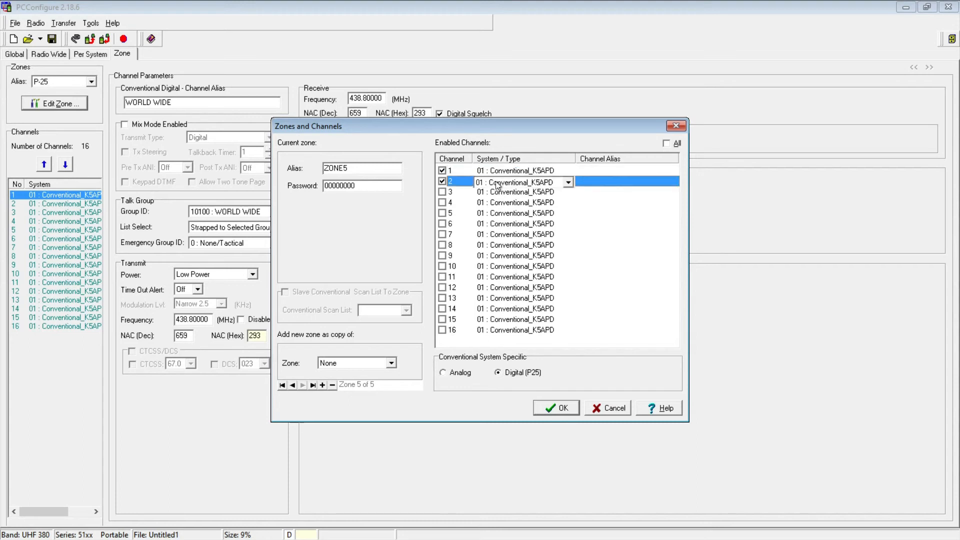
Step: Set channel 1 to Analog, keep channel 2 as Digital (P25), and save the new zone
left_click(504, 170)
left_click(445, 373)
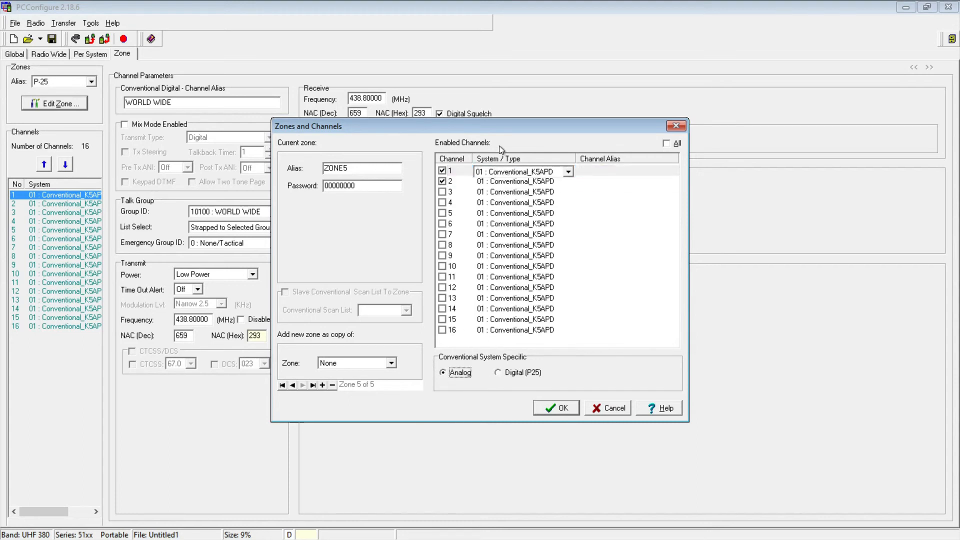
left_click(461, 171)
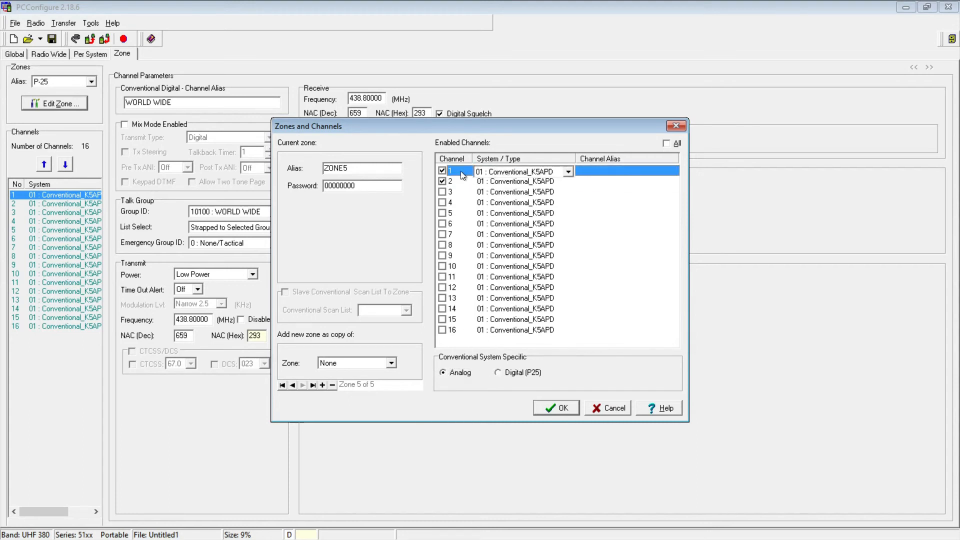
left_click(506, 184)
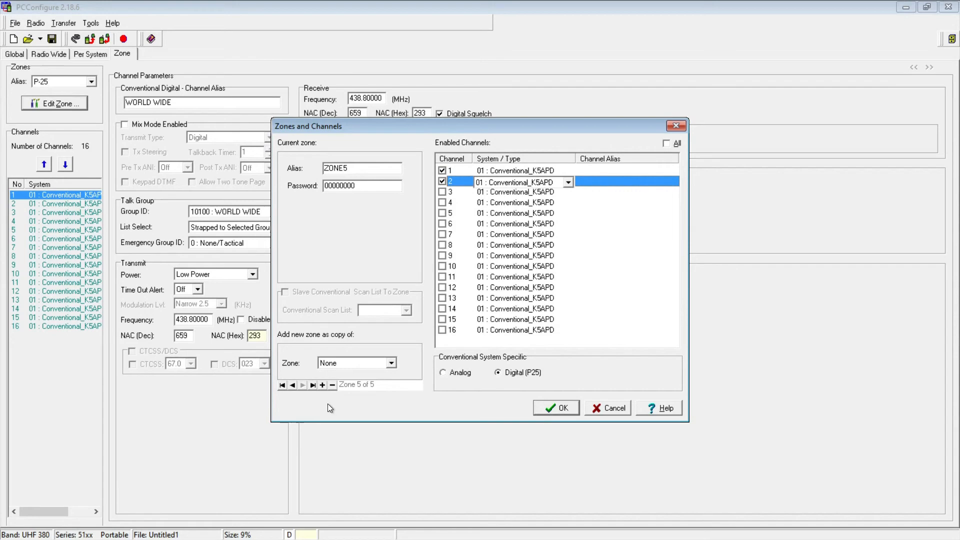
left_click(558, 409)
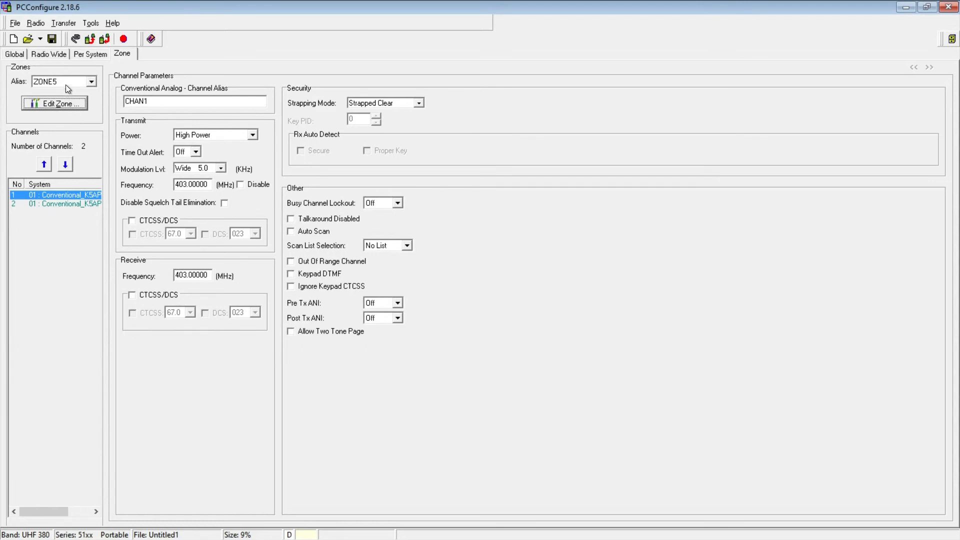
Step: Compare the channel parameters of the new zone's analog channel 1 and digital channel 2
left_click(123, 59)
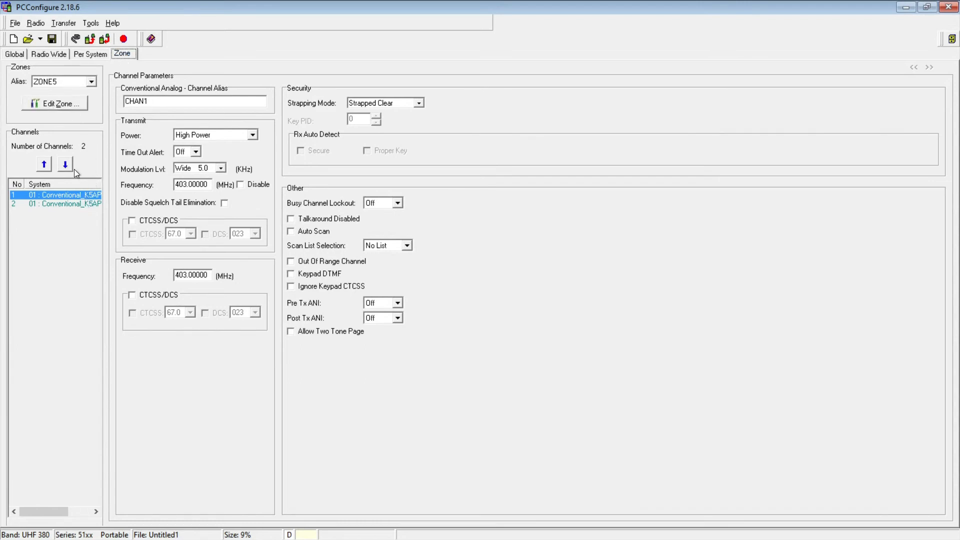
left_click(62, 198)
left_click(62, 206)
left_click(63, 197)
left_click(81, 207)
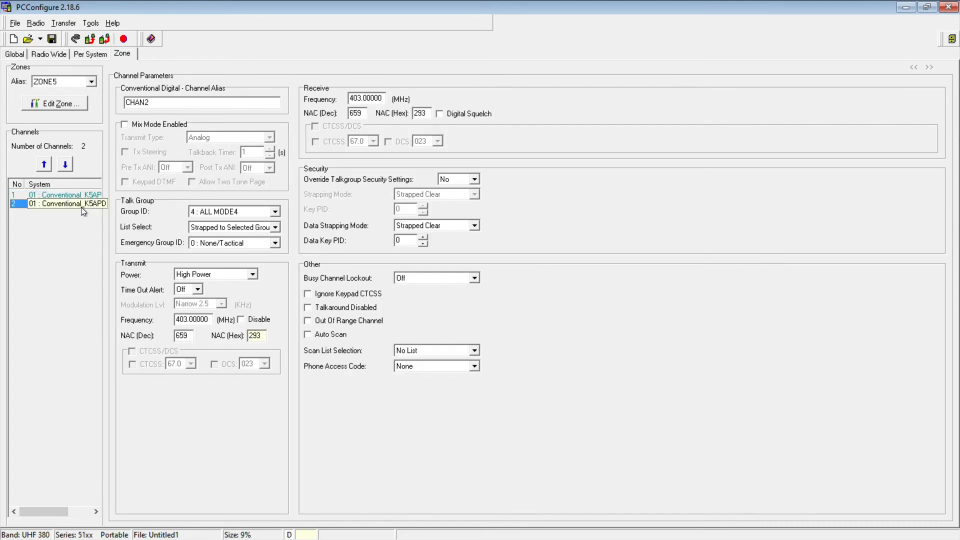
Step: Set the alias of the new zone's analog channel 1 to DDDD
left_click(76, 197)
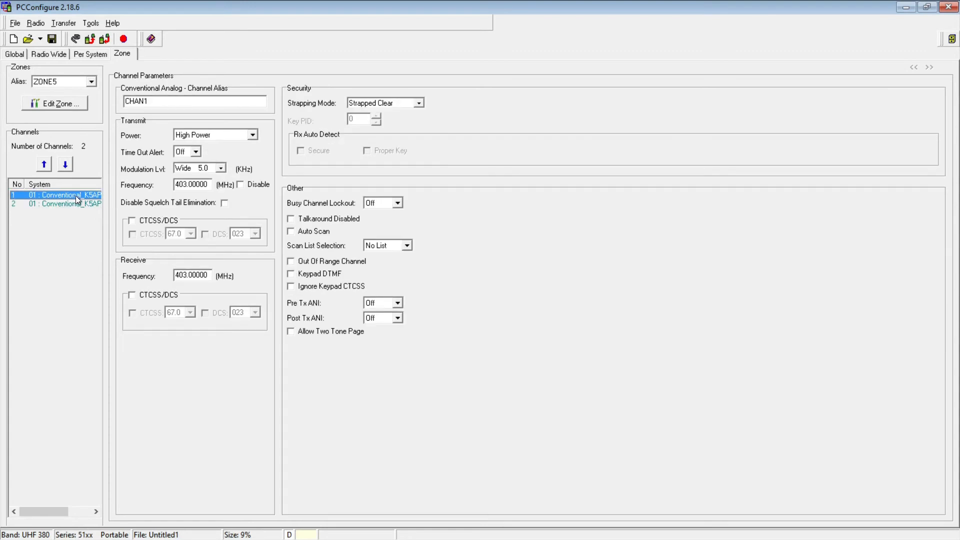
key("Tab")
type("DDDD")
Step: Review the transmit power options of analog channel 1, keeping High Power
left_click(253, 137)
left_click(253, 136)
left_click(254, 137)
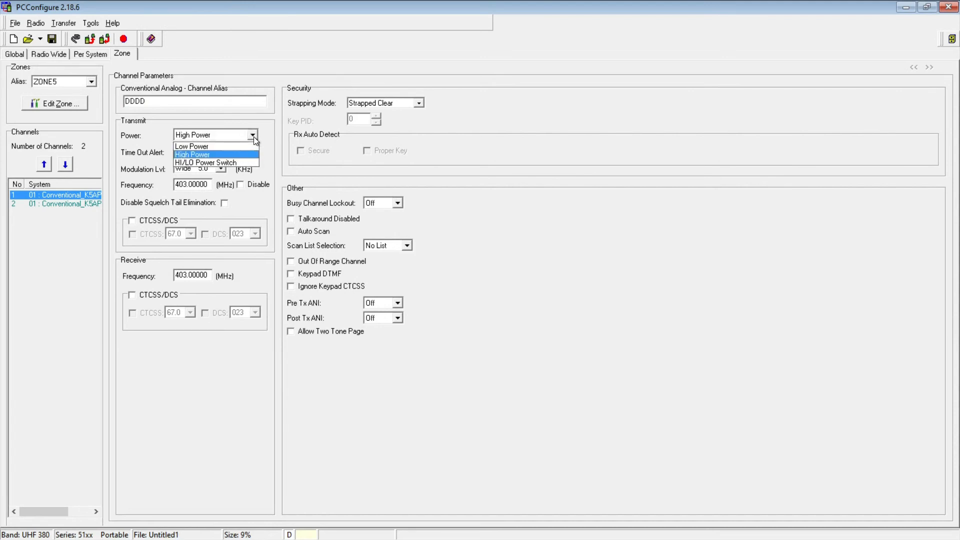
left_click(254, 136)
left_click(254, 137)
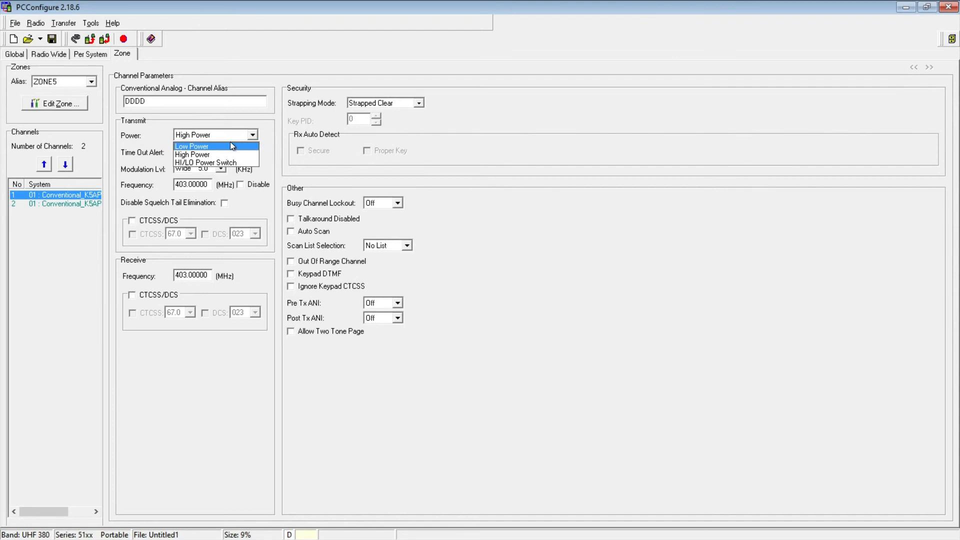
left_click(277, 137)
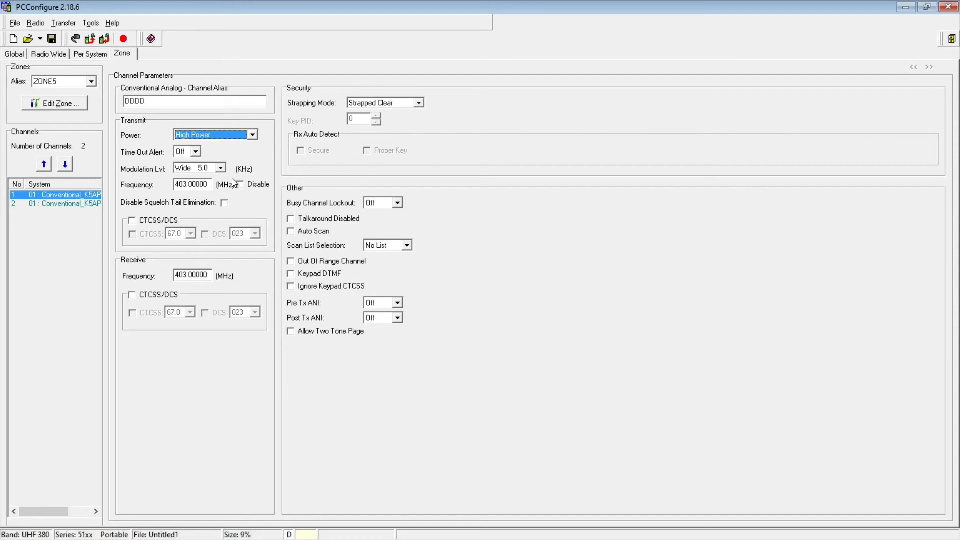
Step: Set analog channel 1's modulation level to Narrow 2.5 kHz and try the Disable option of its transmit frequency
left_click(222, 169)
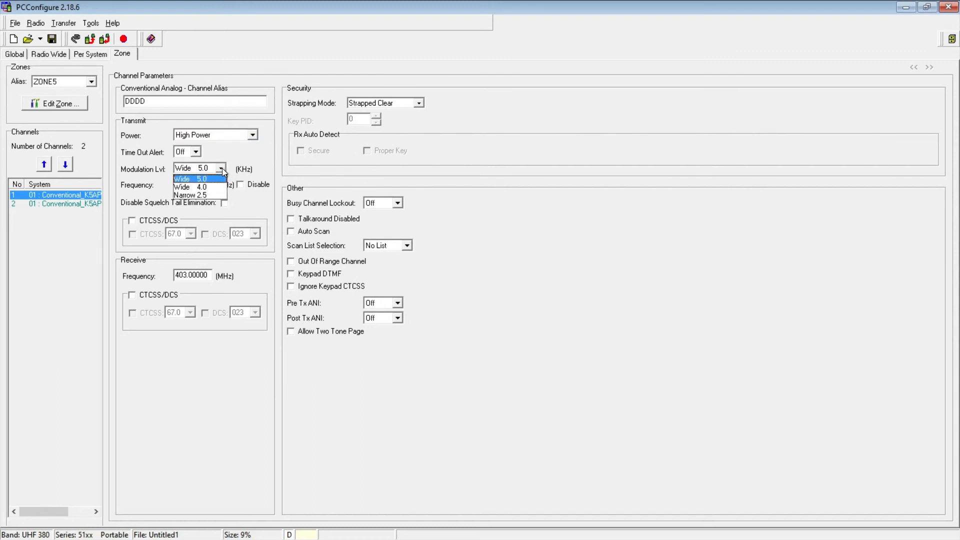
left_click(209, 195)
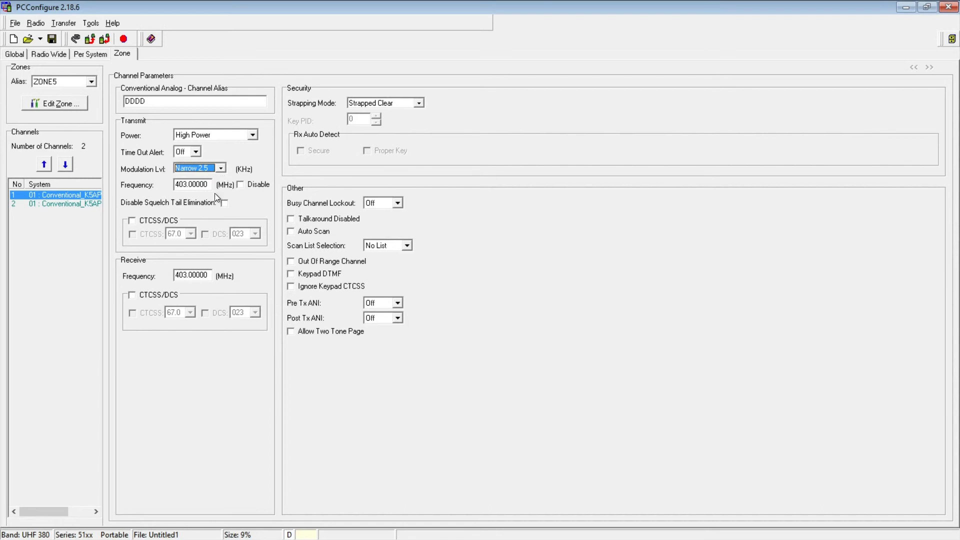
double_click(184, 186)
left_click(183, 185)
left_click_drag(178, 185, 186, 184)
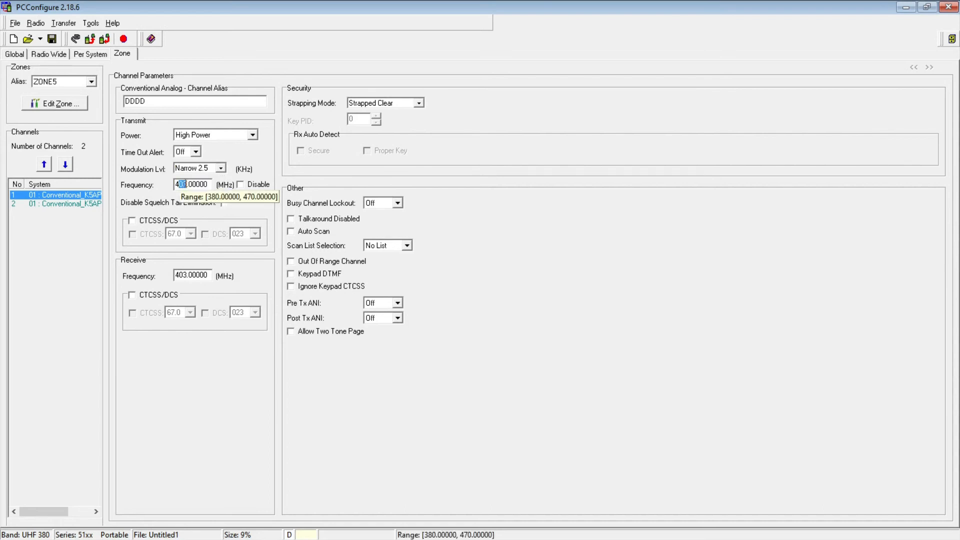
left_click(197, 185)
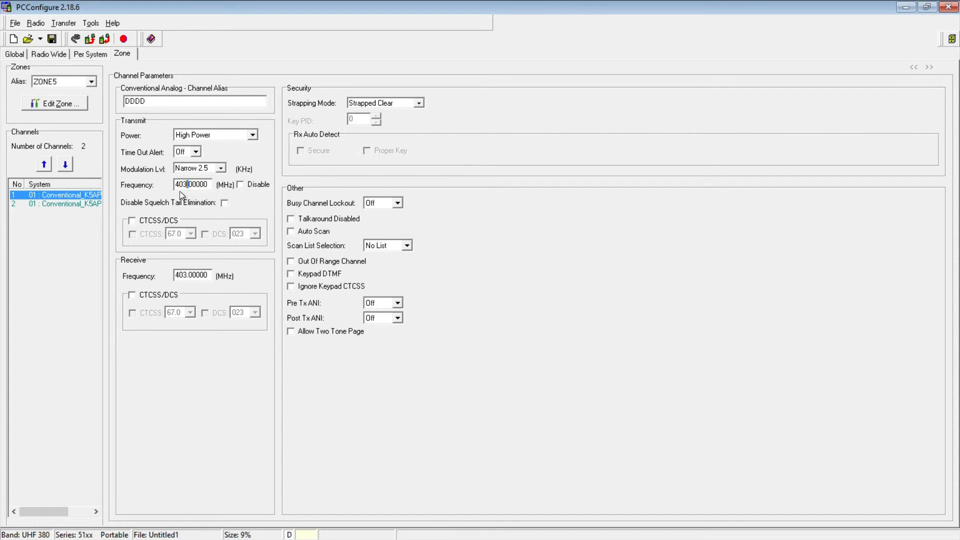
left_click(183, 185)
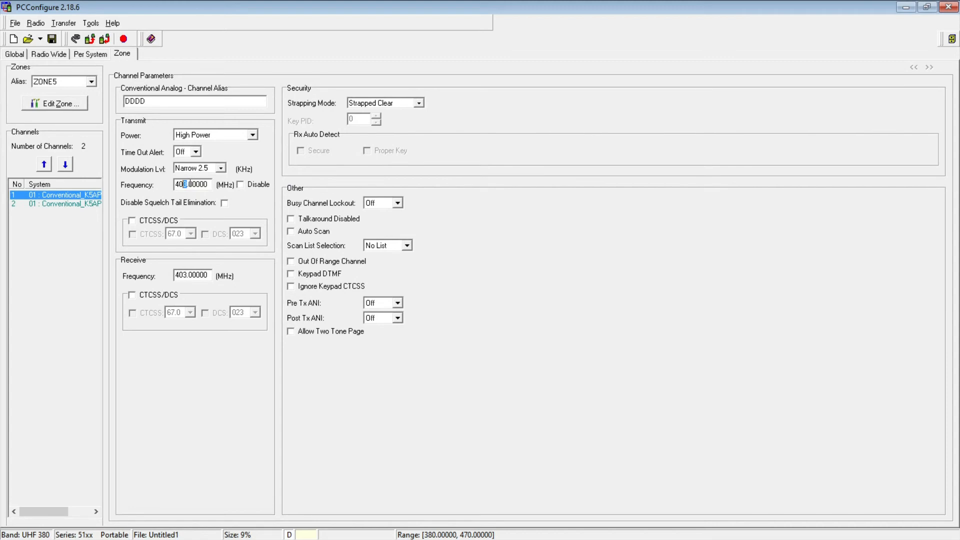
left_click(240, 184)
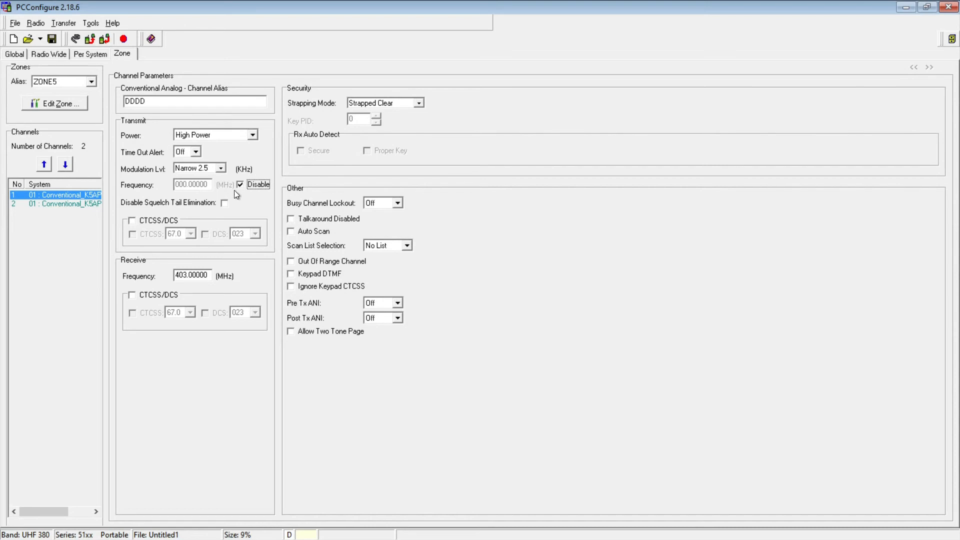
left_click(241, 185)
Step: Disable squelch tail elimination on analog channel 1 and enable transmit CTCSS with the tone 156.7
left_click(224, 202)
left_click(134, 222)
left_click(191, 234)
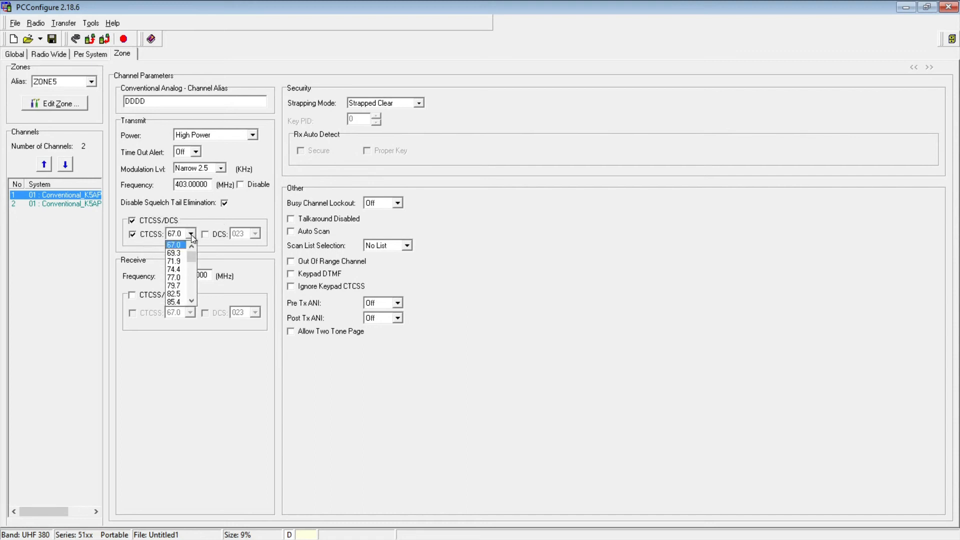
left_click_drag(194, 256, 193, 278)
left_click(175, 274)
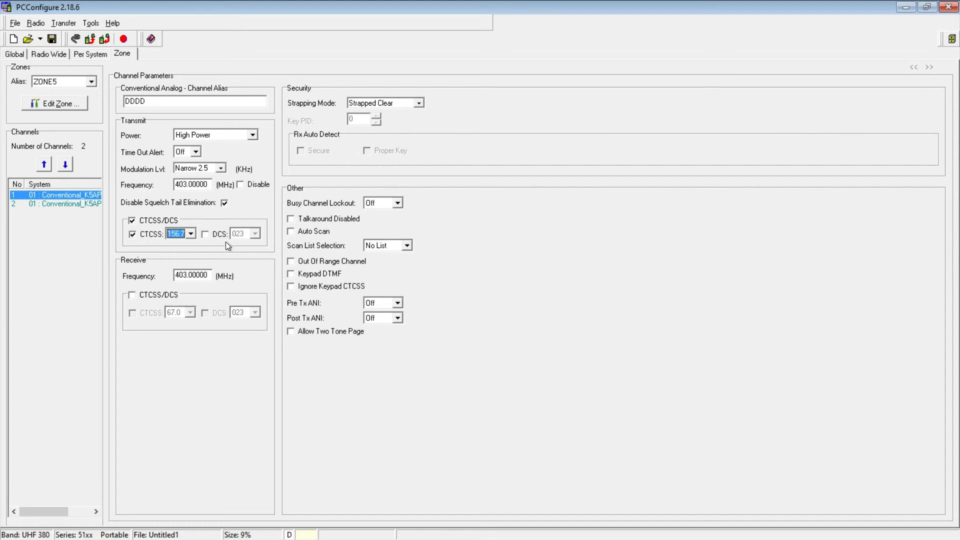
Step: Review analog channel 1's receive frequency, receive CTCSS/DCS option and channel alias
left_click(181, 279)
left_click(190, 276)
left_click(137, 298)
left_click(132, 297)
double_click(203, 101)
left_click(204, 101)
Step: Set the alias of the zone's digital channel 2 to TG 5
left_click(93, 204)
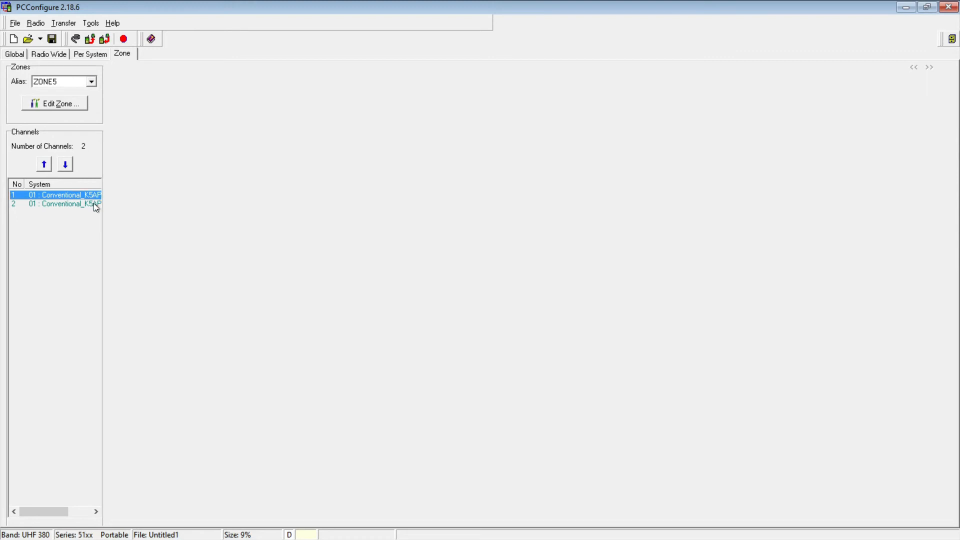
double_click(162, 103)
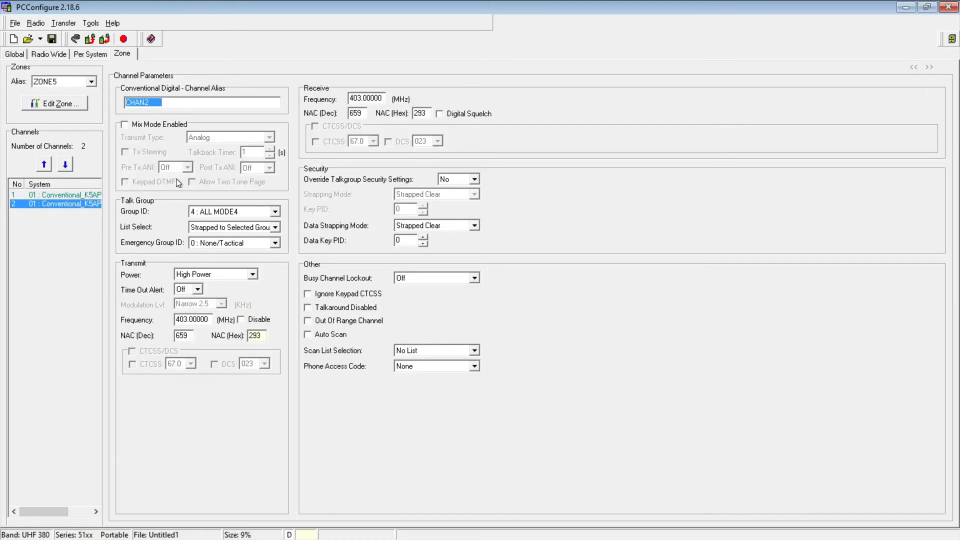
type("TG 5")
key("BackSpace")
Step: Enable mix mode on digital channel 2 with the transmit type Digital
left_click(128, 125)
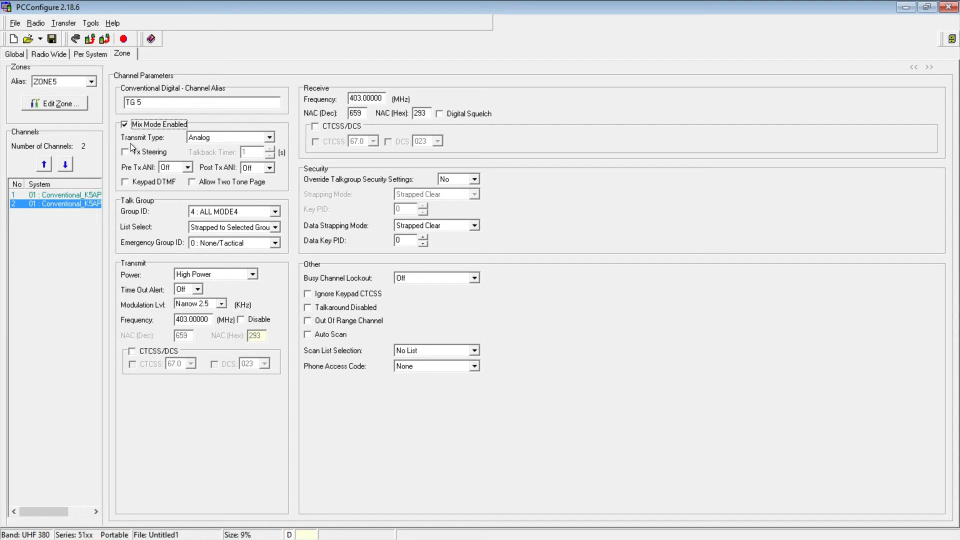
left_click(268, 137)
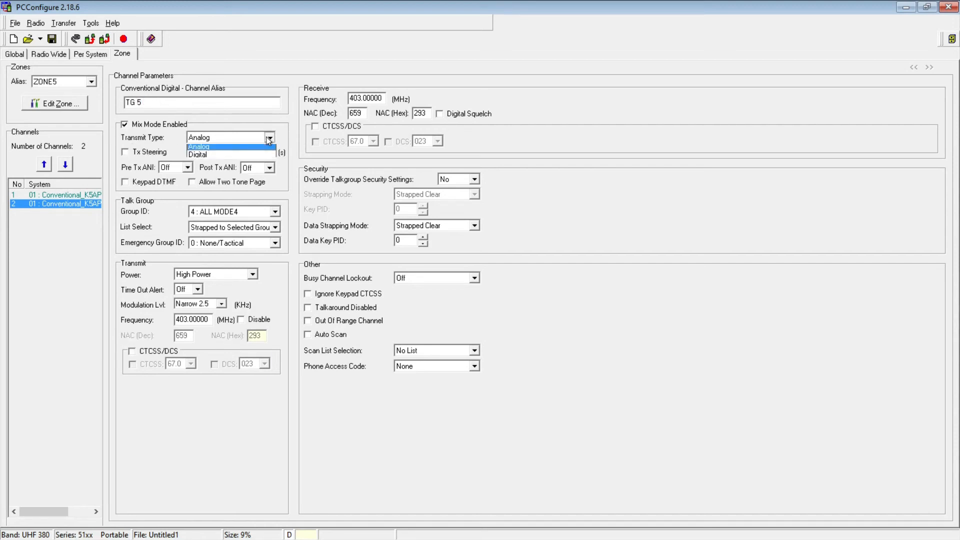
left_click(245, 156)
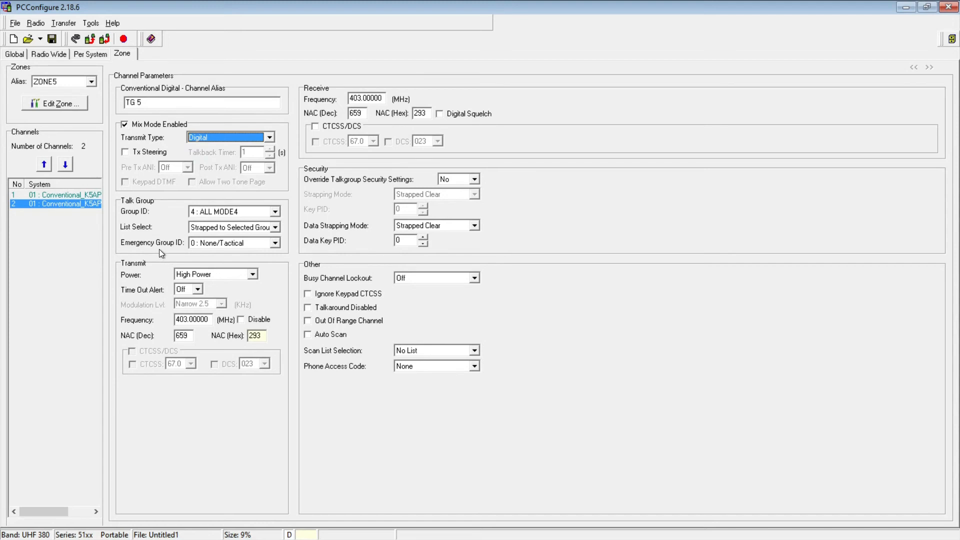
Step: Assign talk group 6 : ALL MODE6 to digital channel 2 and change its alias to TG 6
left_click(275, 211)
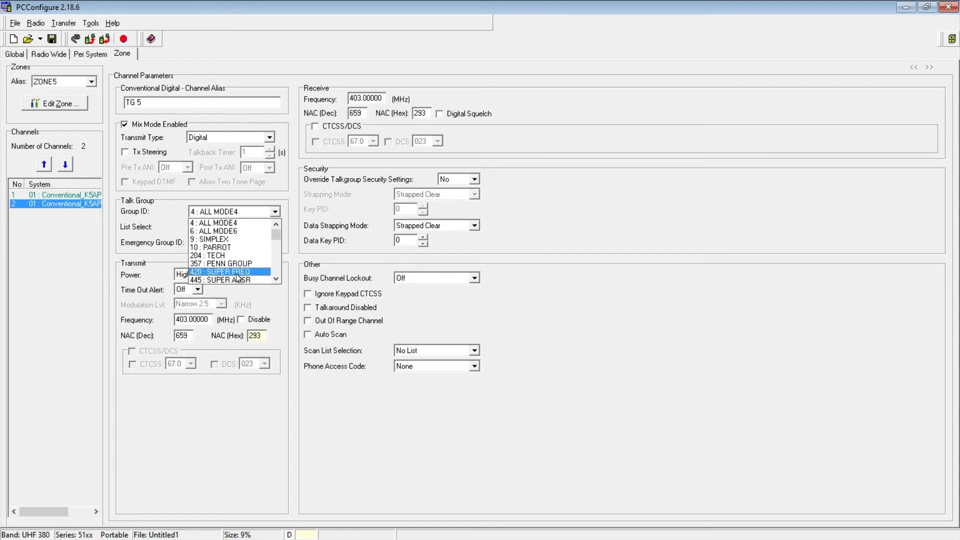
left_click(223, 233)
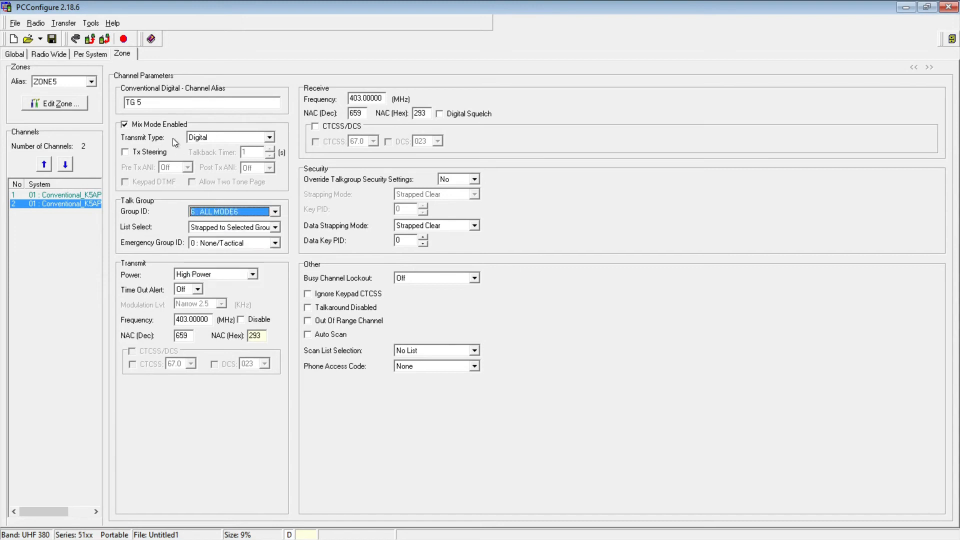
left_click(140, 102)
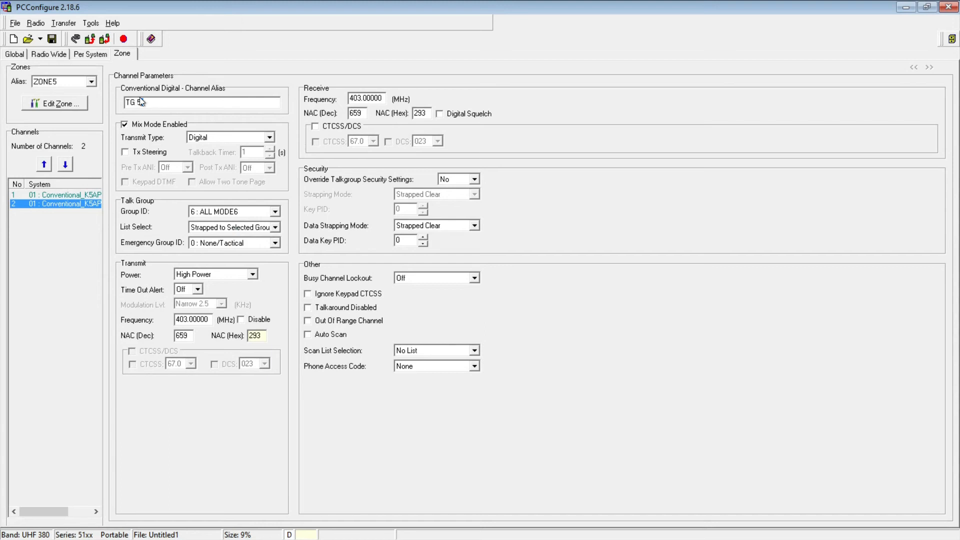
type("6")
key("BackSpace")
key("BackSpace")
type("6")
Step: Check digital channel 2's List Select options, keeping Strapped to Selected Group, and set its transmit power to Low Power
left_click(275, 227)
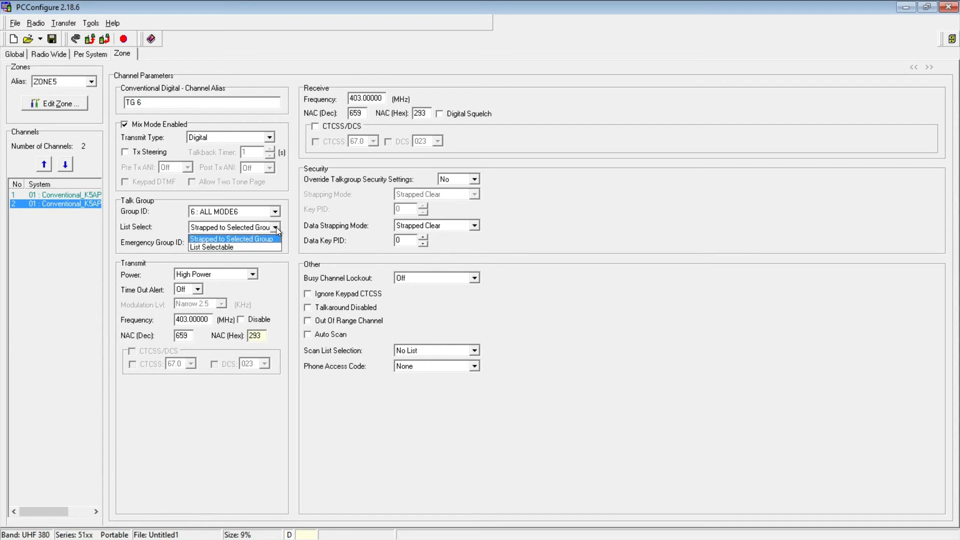
left_click(276, 227)
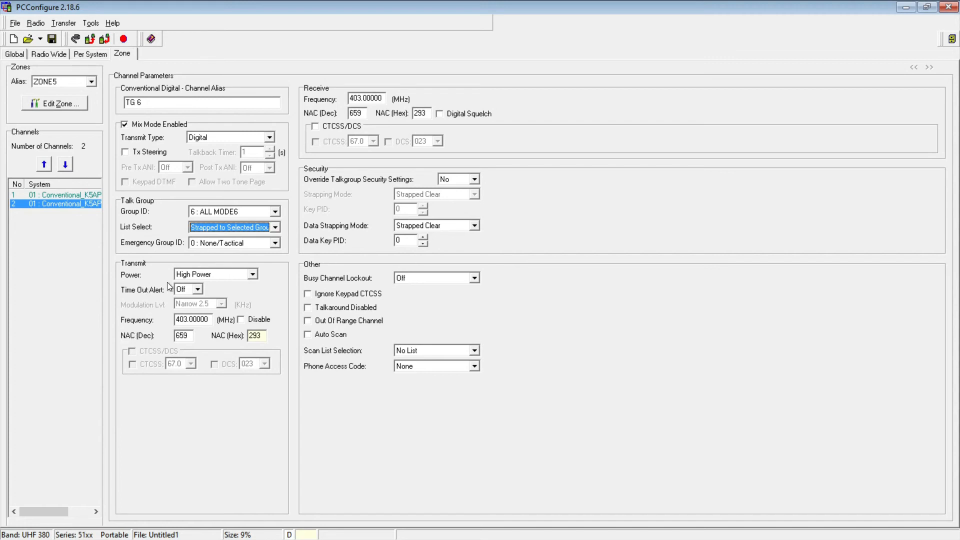
left_click(252, 274)
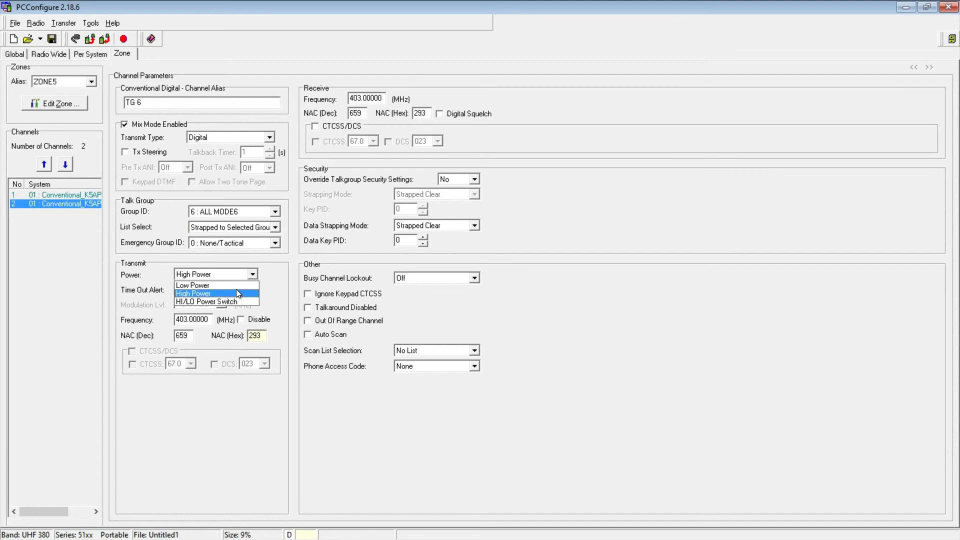
left_click(236, 287)
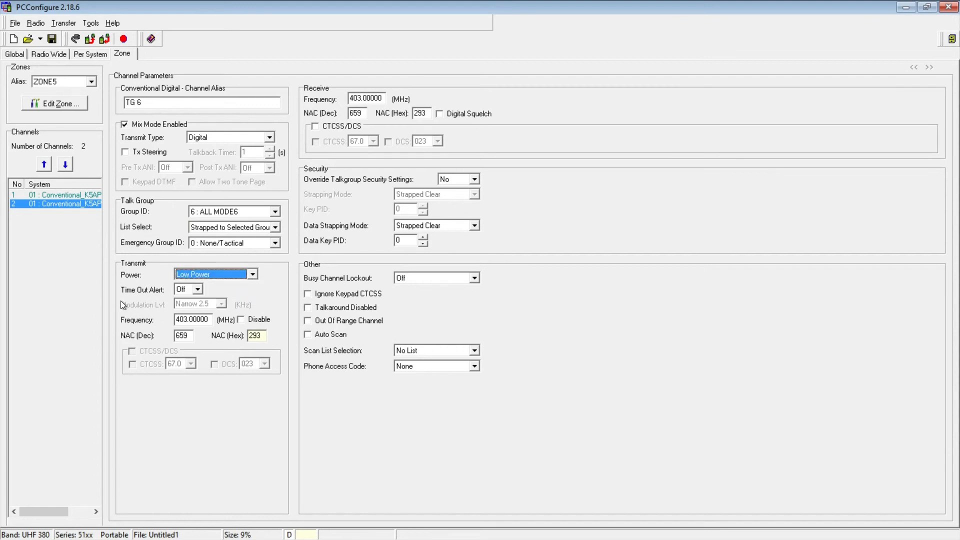
Step: Set digital channel 2's transmit frequency to 433.00000 MHz and check its transmit NAC
left_click(180, 319)
left_click_drag(181, 319, 187, 321)
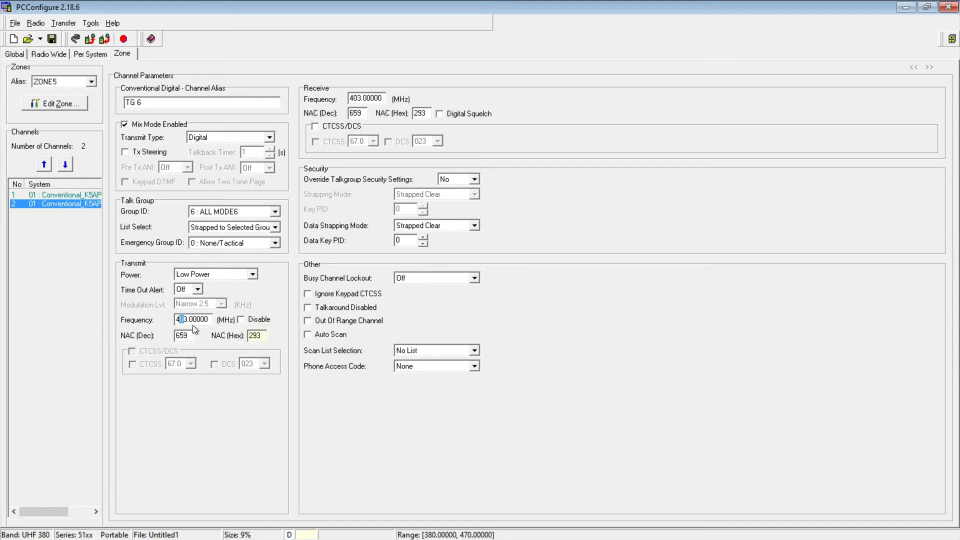
type("3")
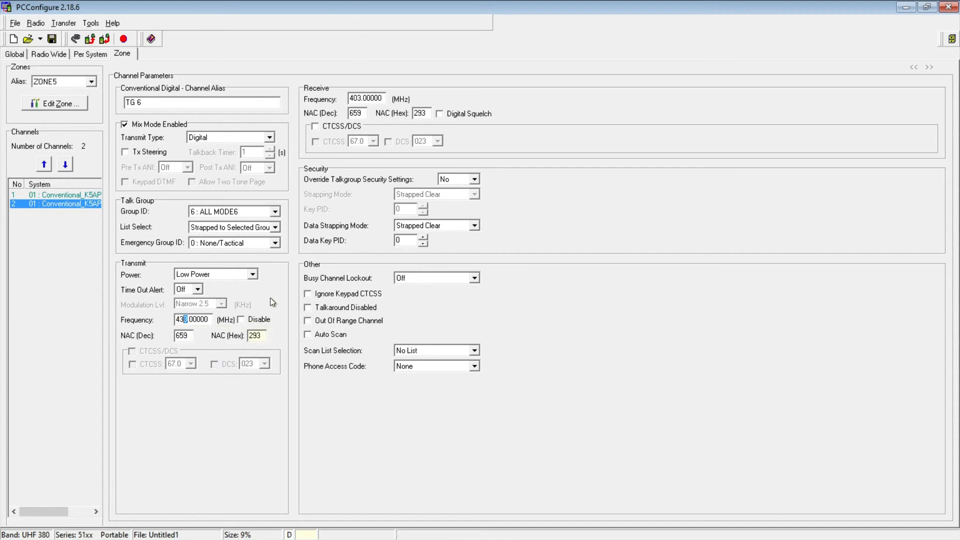
left_click(192, 340)
left_click(187, 338)
Step: Set digital channel 2's receive frequency to 433.00000 MHz
left_click(357, 99)
left_click(357, 99)
left_click_drag(356, 99, 360, 99)
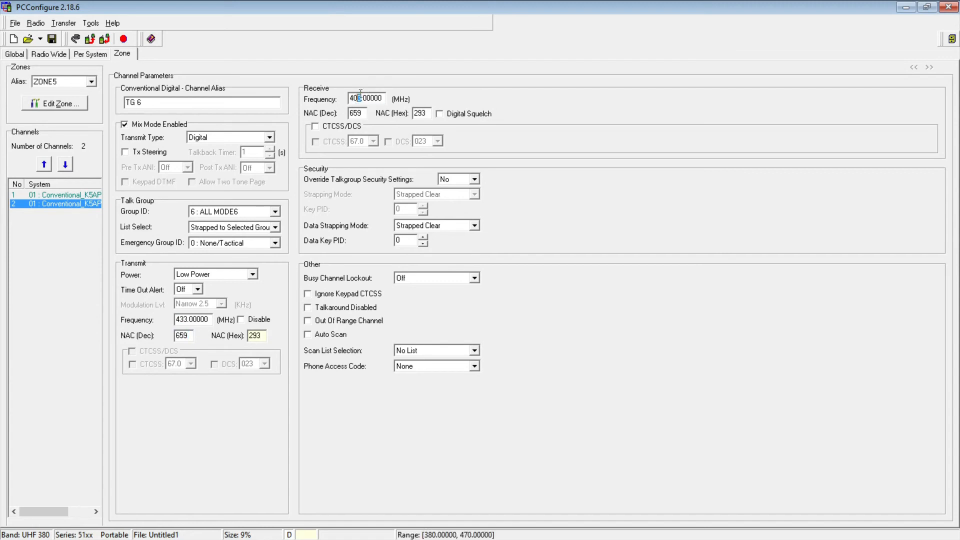
left_click_drag(358, 98, 353, 98)
type("33")
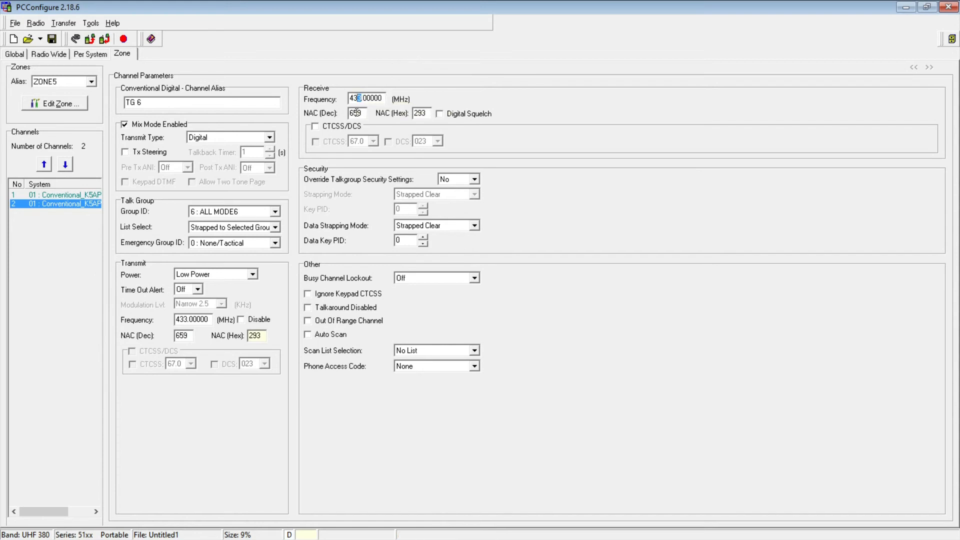
Step: Enable Digital Squelch on channel 2 and check the talkgroup security override options, keeping No
left_click(442, 114)
left_click(477, 181)
left_click(478, 181)
left_click(49, 235)
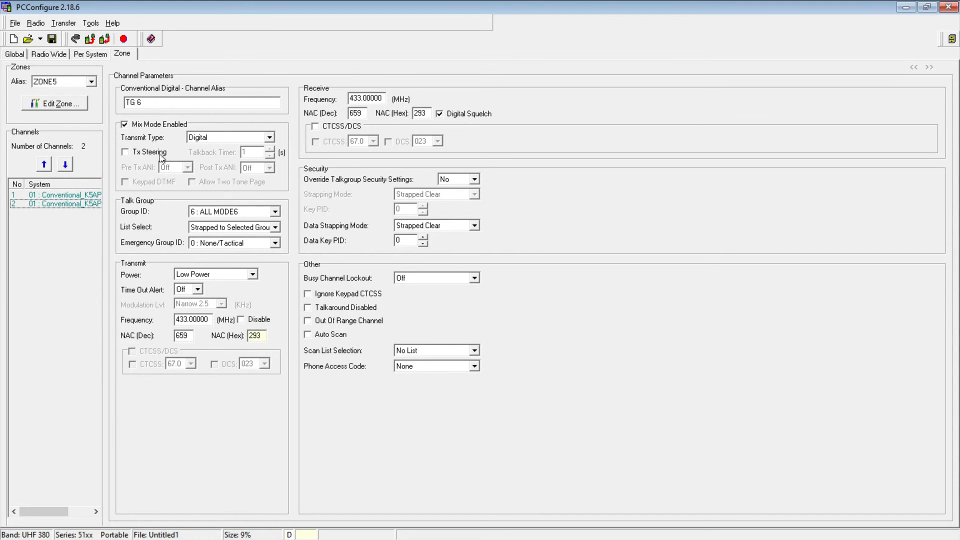
Step: Compare the parameters of channels 1 and 2, and disable mix mode on digital channel 2
left_click(60, 195)
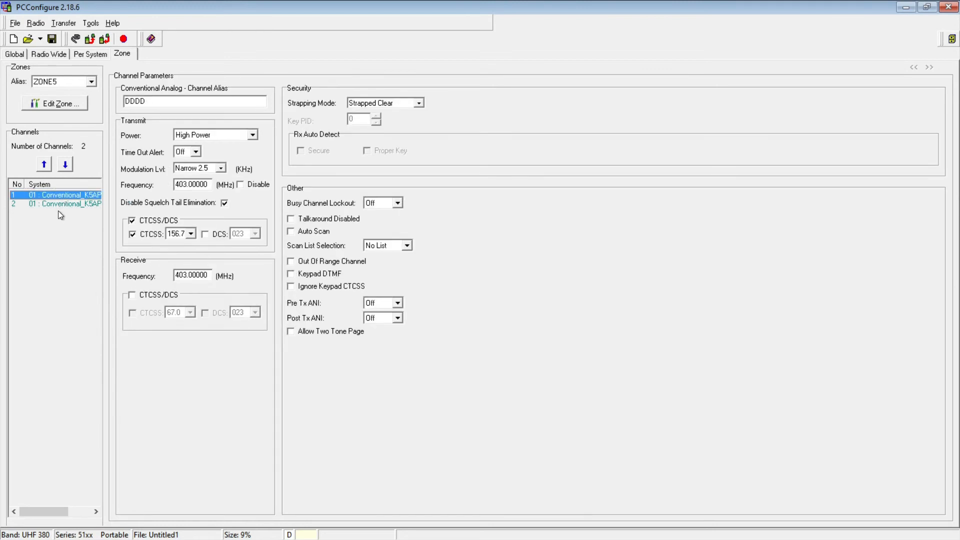
left_click(56, 203)
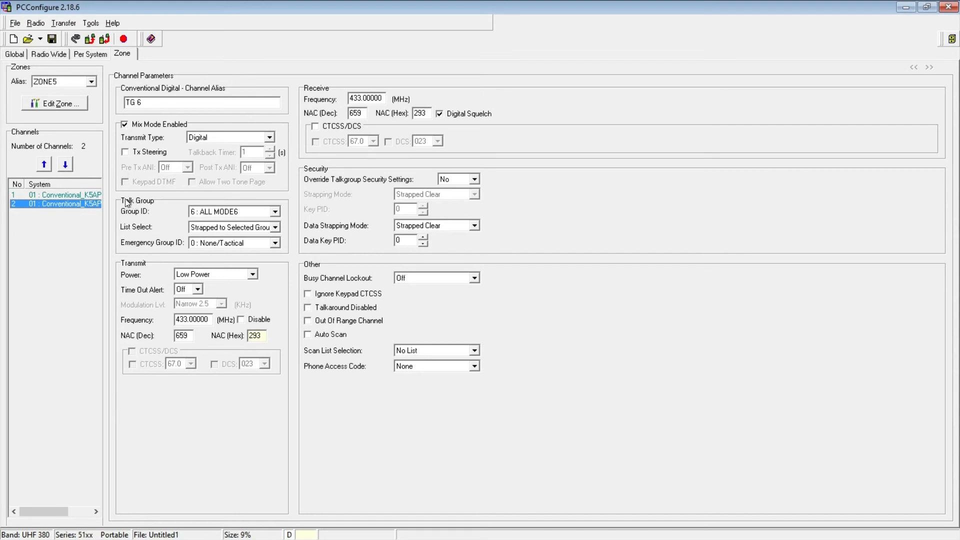
left_click(125, 124)
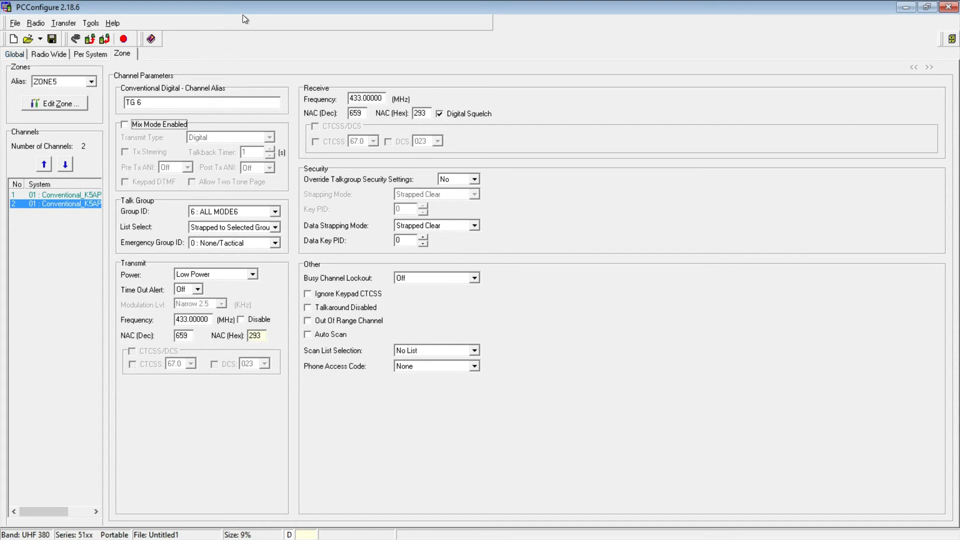
Step: Check the Save As dialog for storing the radio configuration as an .rcf file, and leave it without saving
left_click(122, 58)
left_click(61, 23)
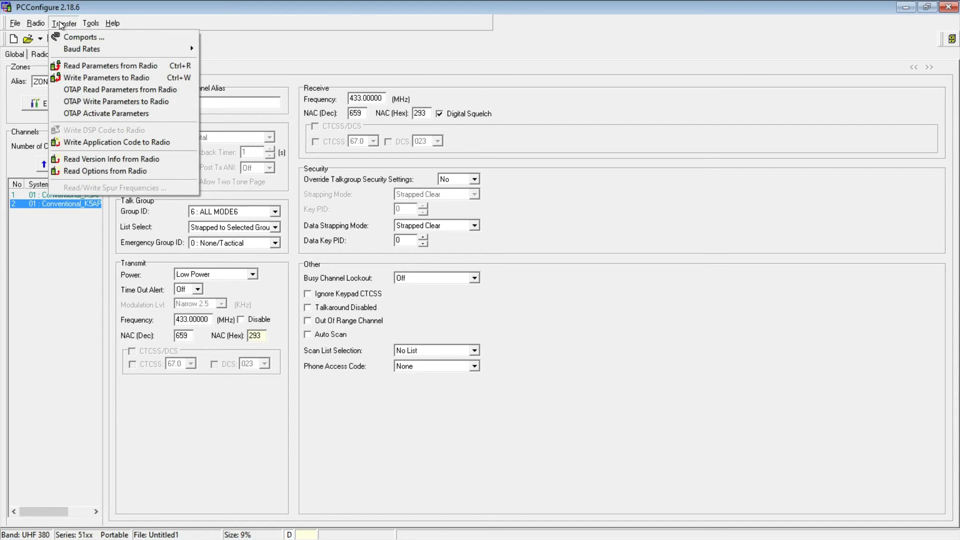
left_click(35, 7)
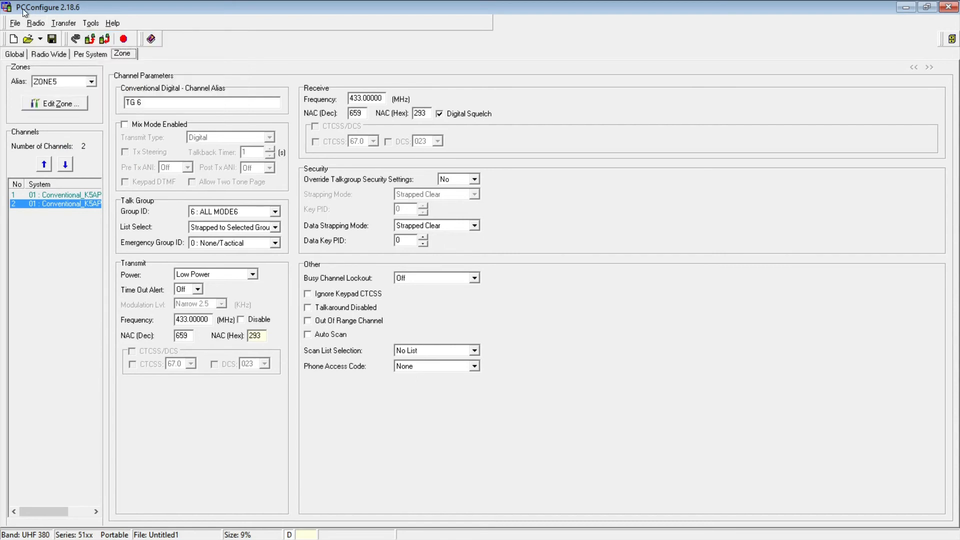
left_click(12, 23)
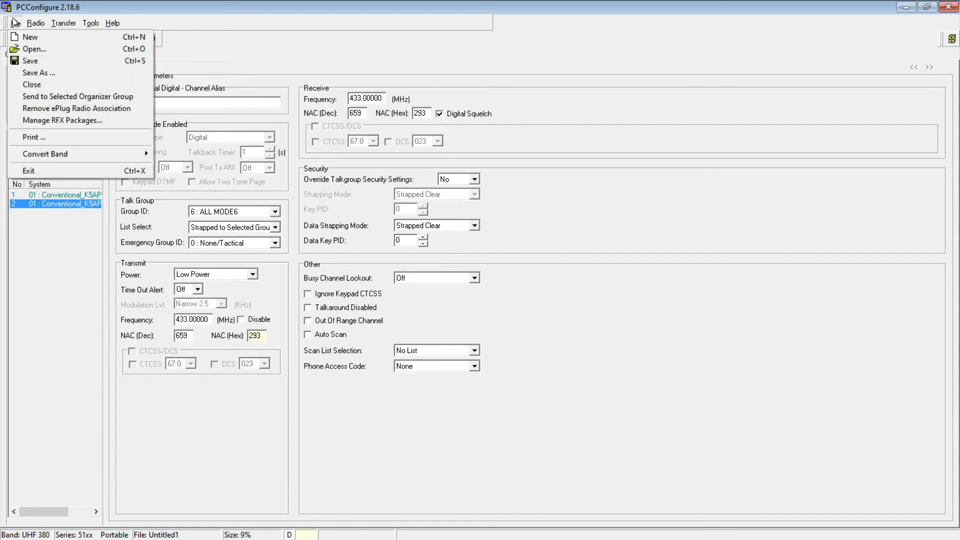
left_click(40, 73)
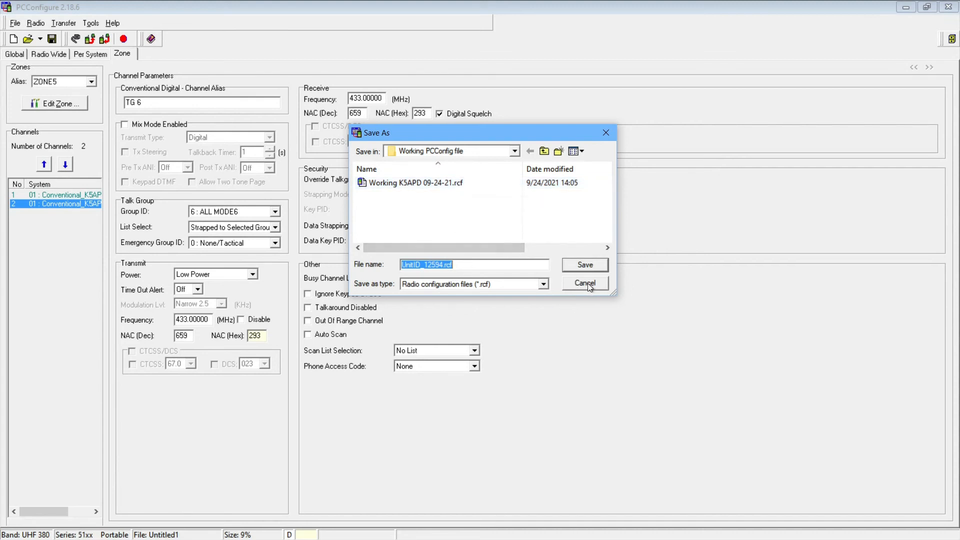
left_click(439, 264)
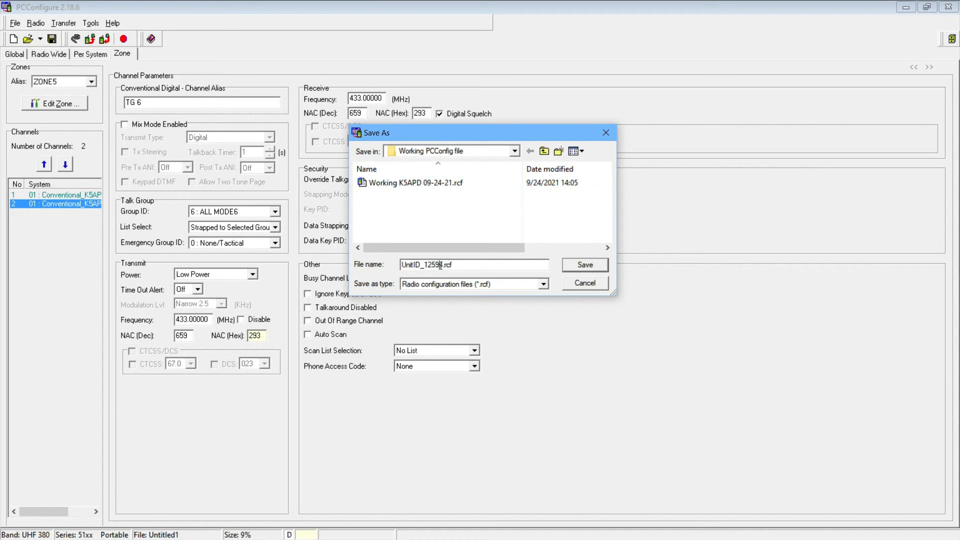
left_click(585, 286)
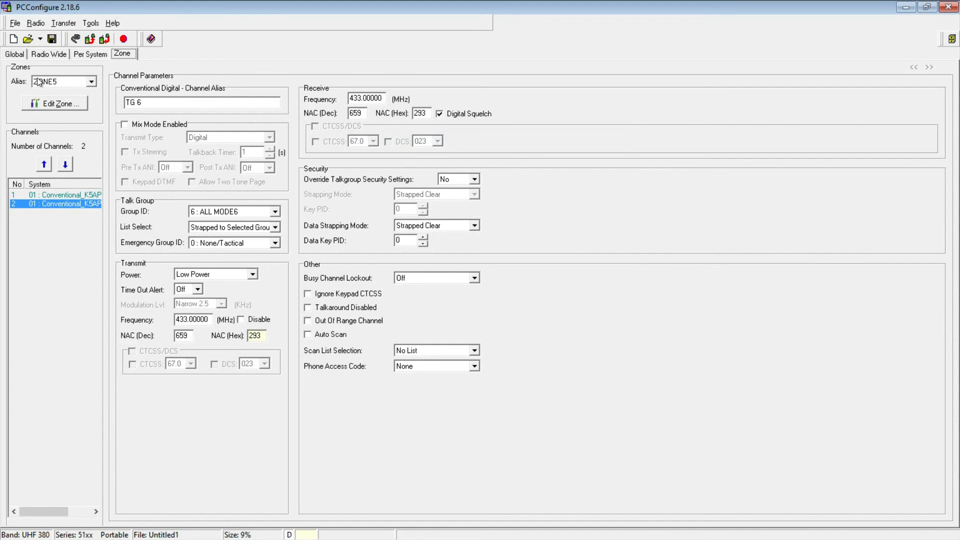
Step: Read the options from the radio and review its P25, encryption, trunking and feature options
left_click(68, 23)
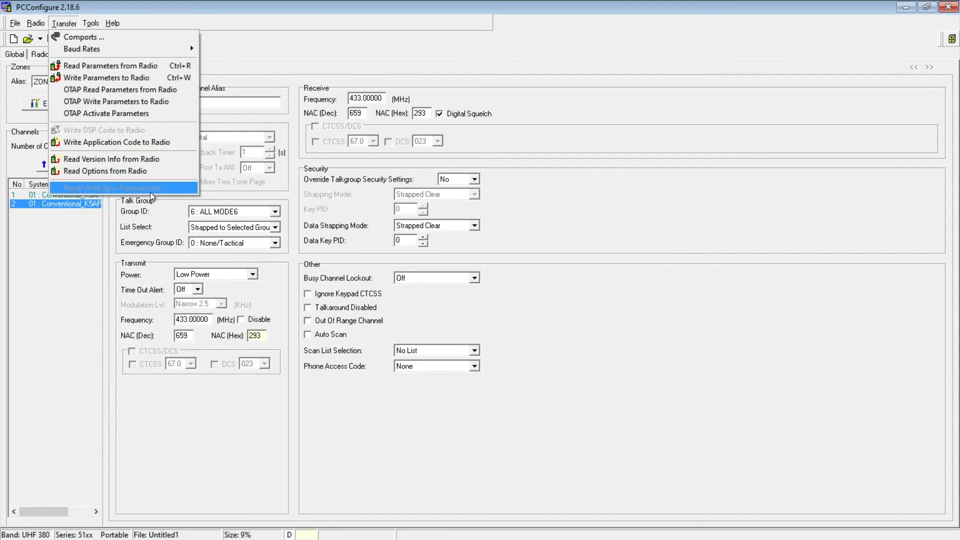
left_click(130, 170)
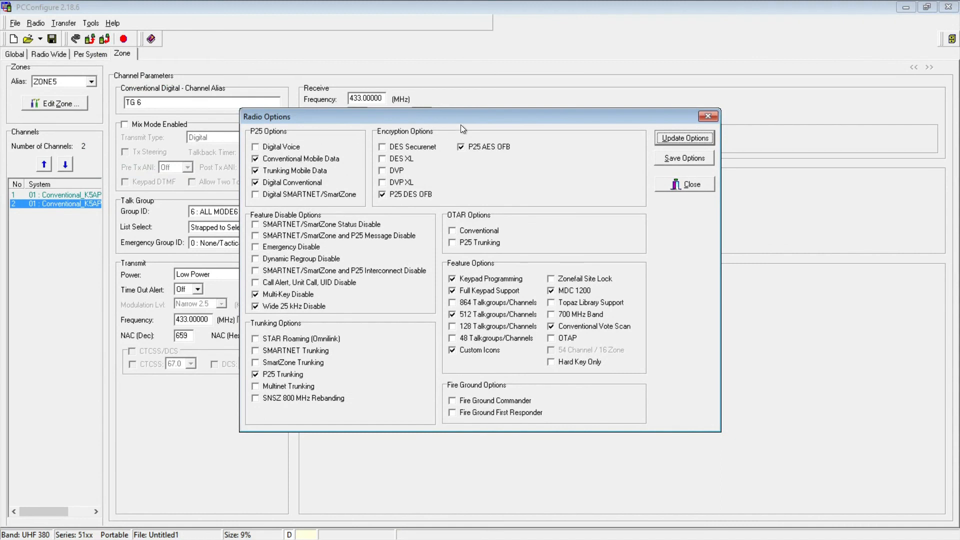
left_click_drag(461, 120, 460, 104)
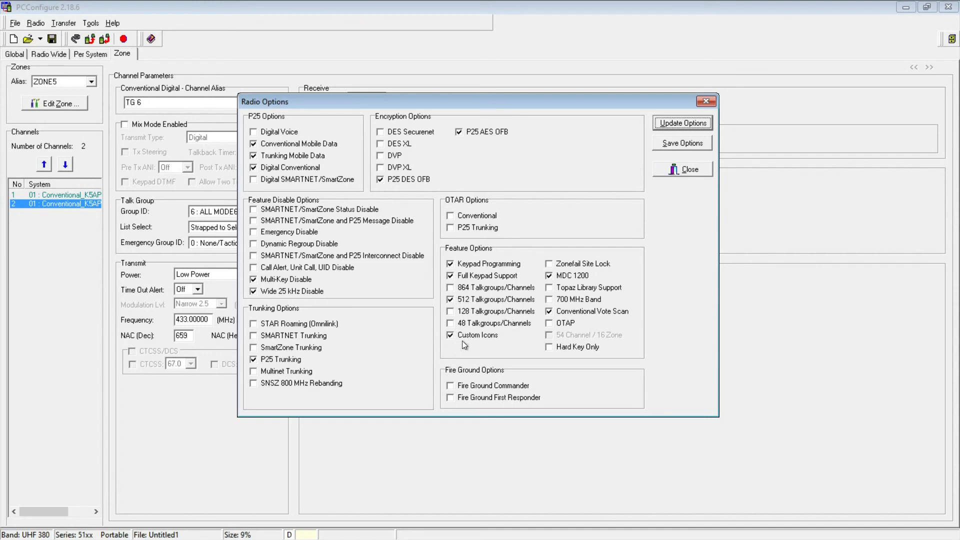
left_click_drag(510, 101, 513, 125)
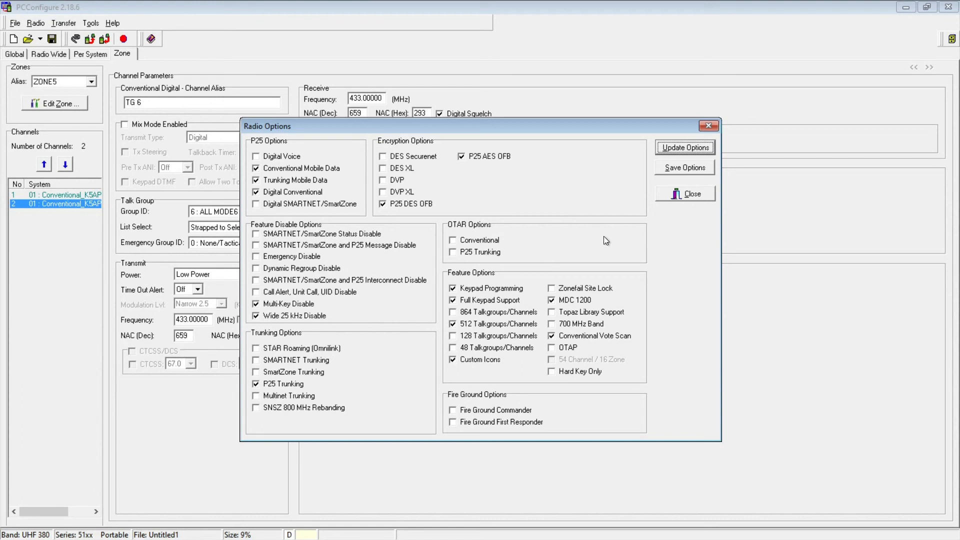
left_click_drag(554, 130, 535, 120)
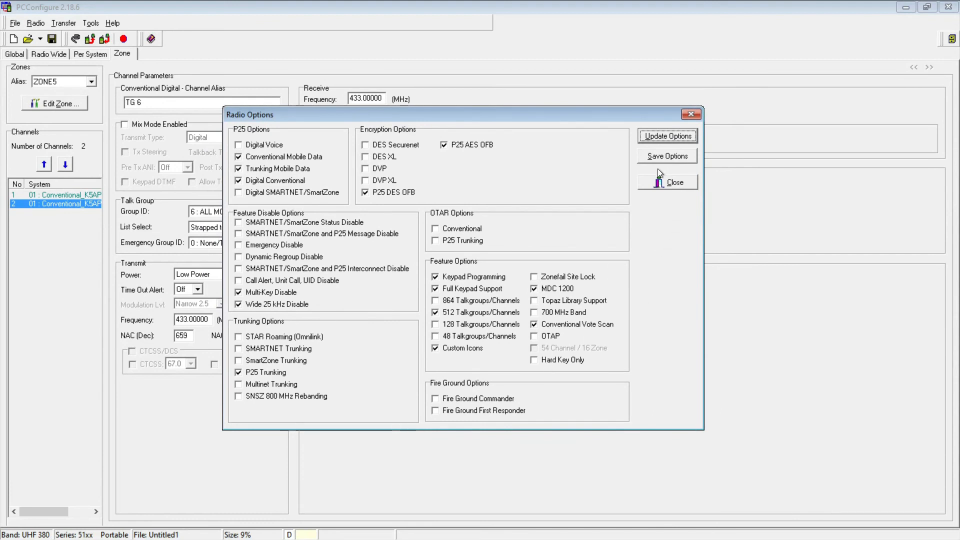
Step: Check the file dialogs for saving and updating the radio options, and close the options without saving or loading a file
left_click(668, 156)
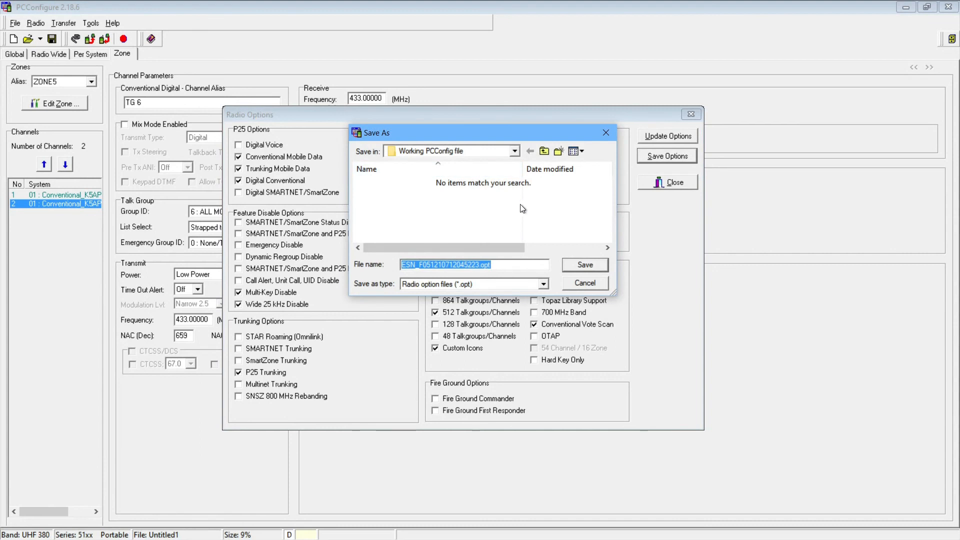
left_click(585, 283)
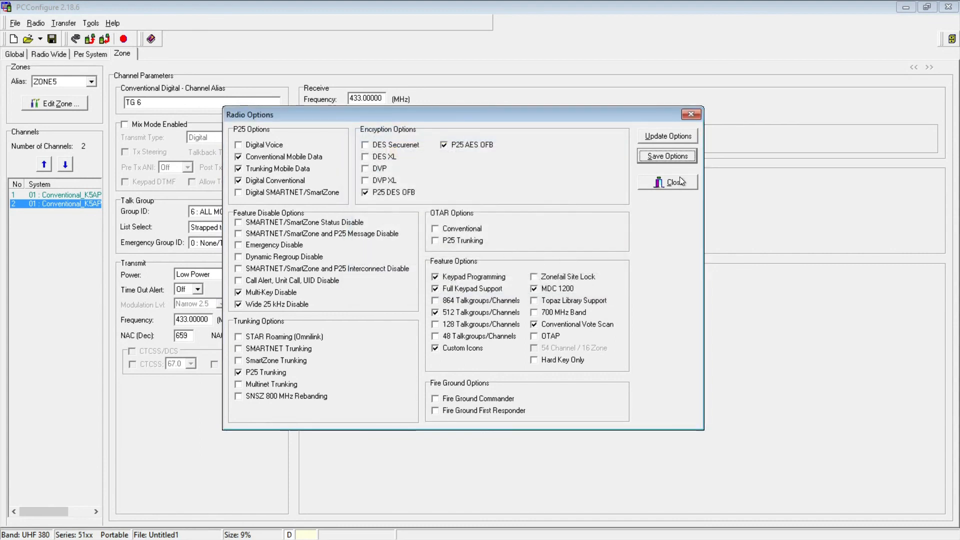
left_click(676, 135)
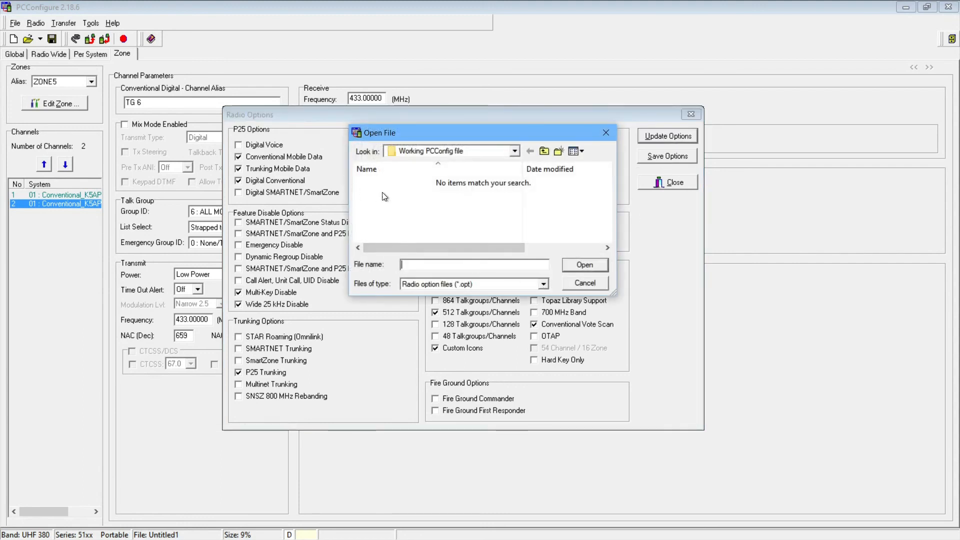
left_click(584, 284)
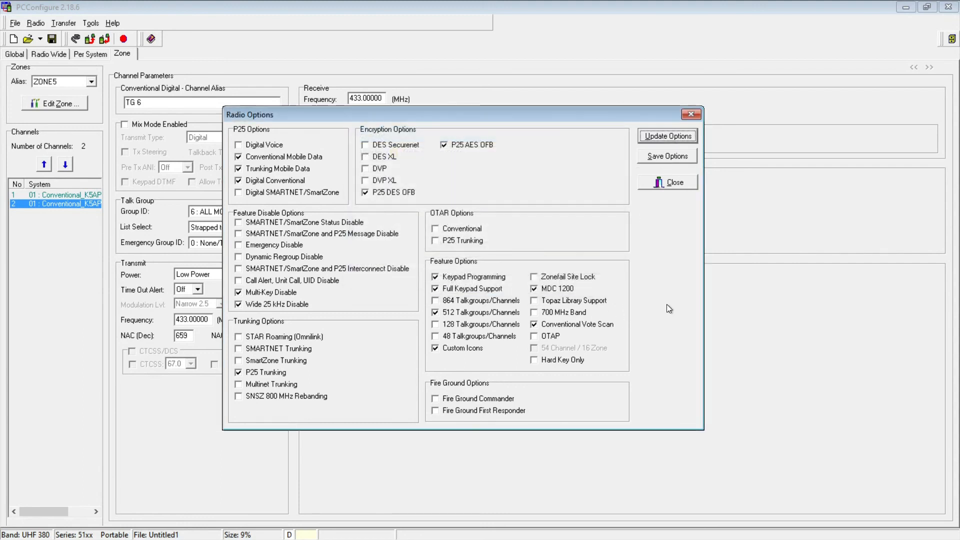
left_click(671, 185)
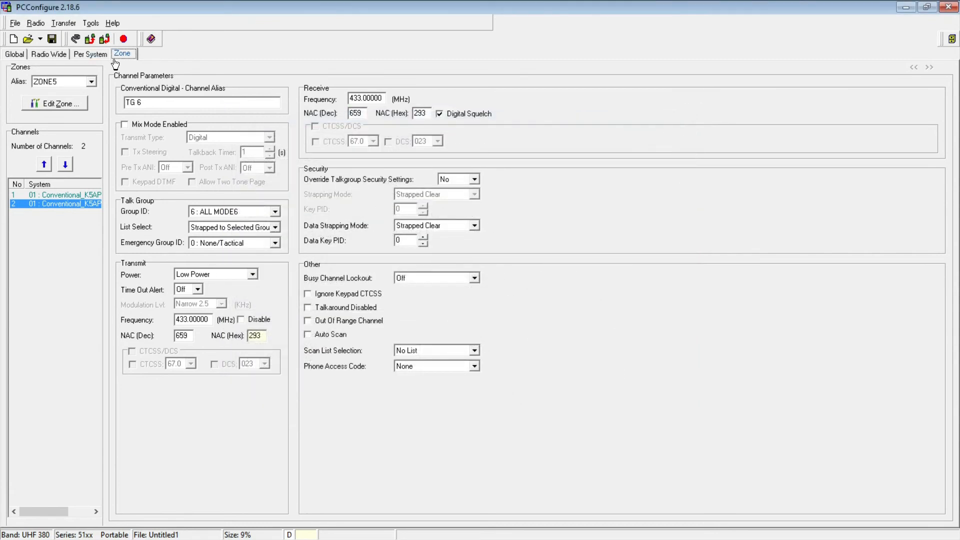
Step: Read the version information from the radio, review its software versions, and close the report
left_click(62, 23)
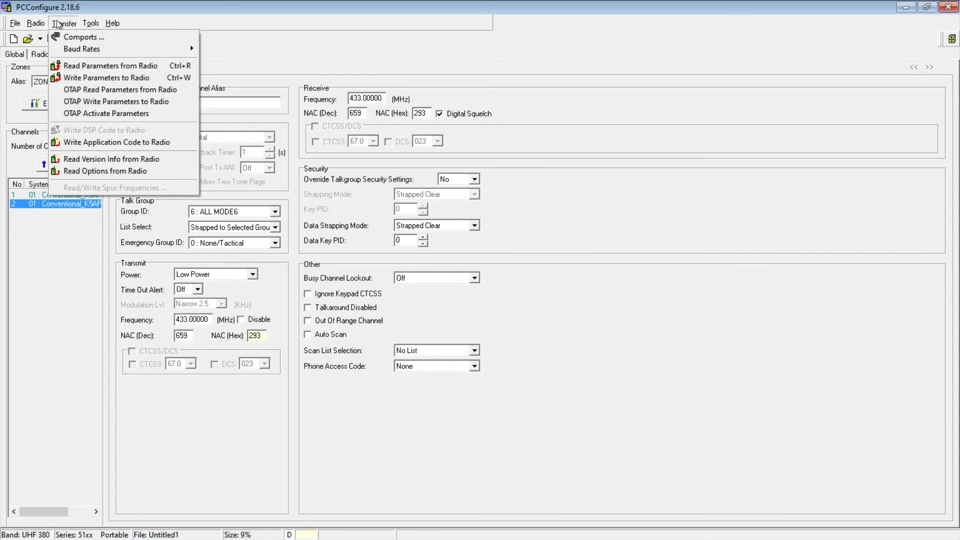
mouse_move(83, 50)
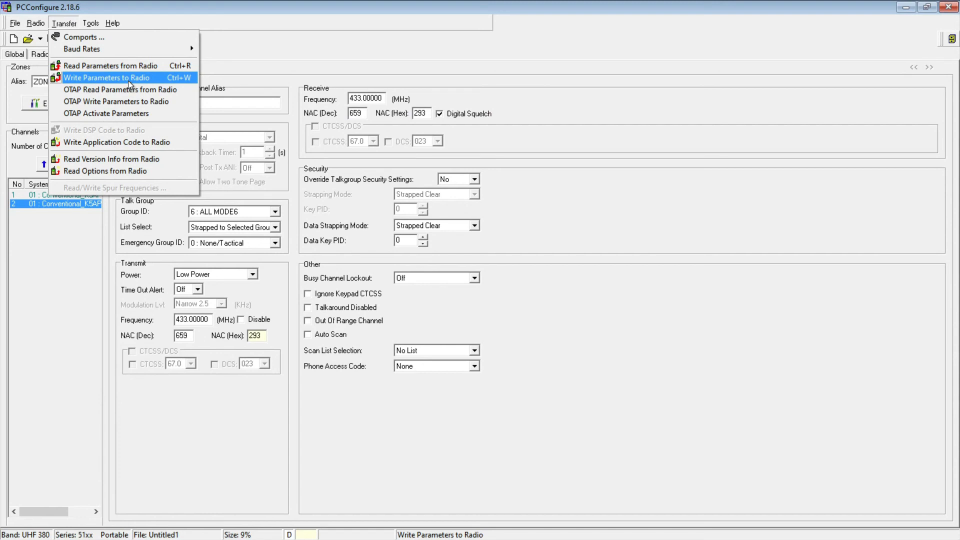
left_click(157, 159)
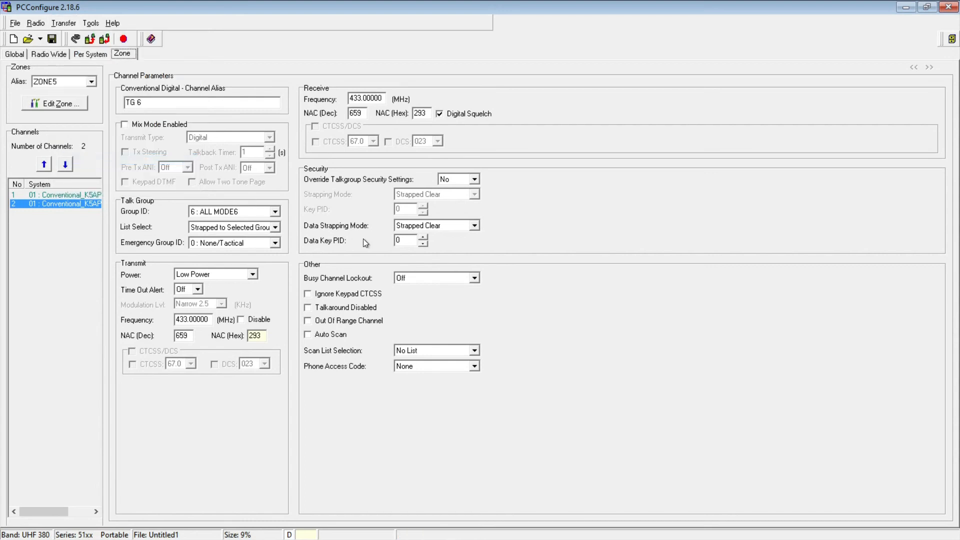
left_click_drag(479, 173, 402, 149)
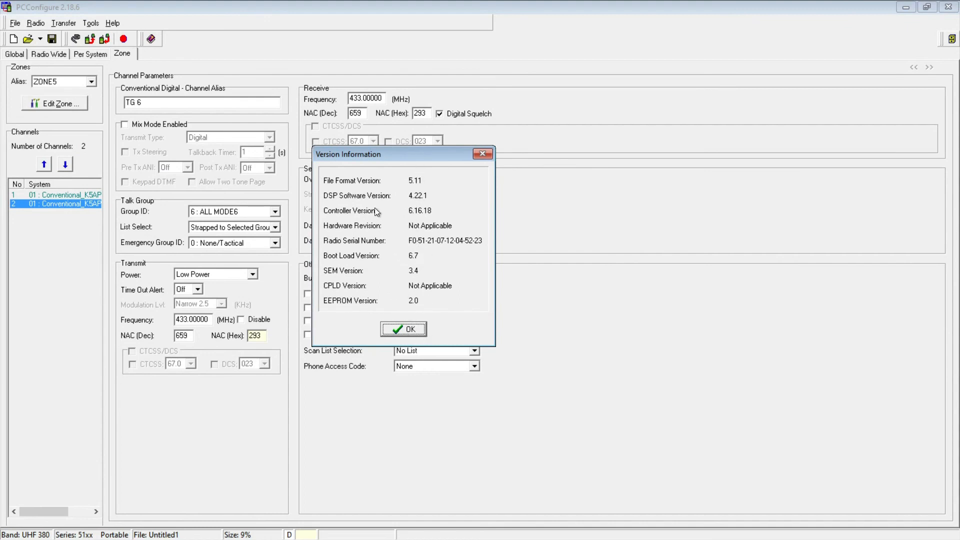
left_click(407, 329)
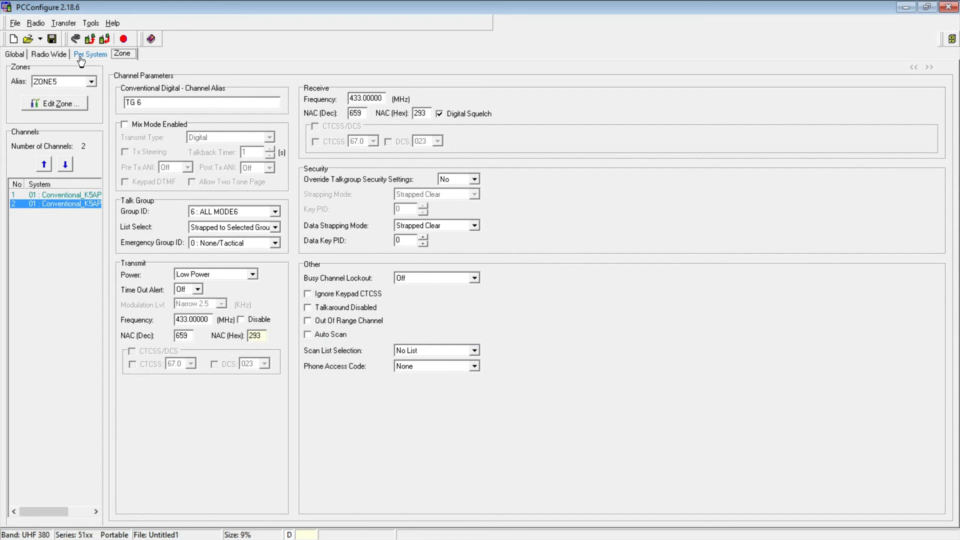
Step: Return to the first page of the Global parameters and check the available radio transfer commands
left_click(9, 57)
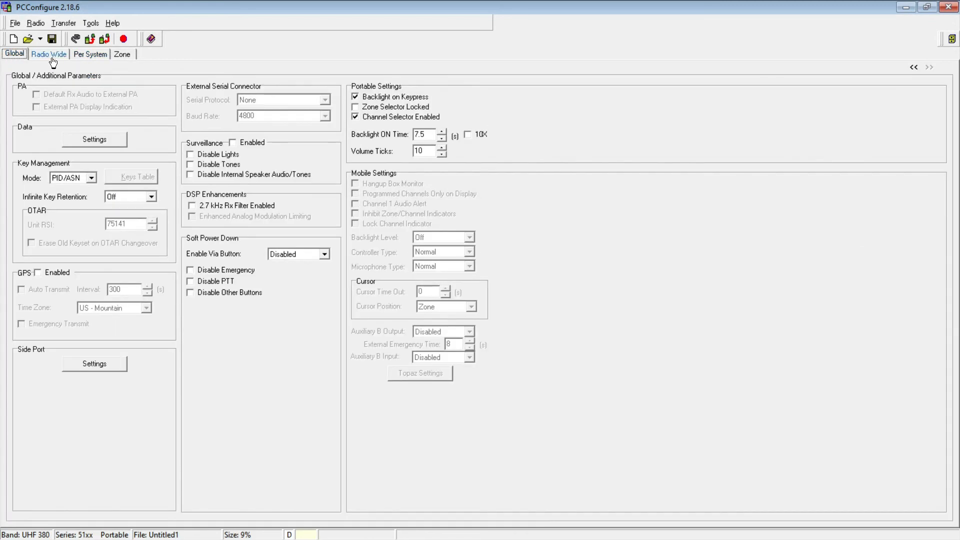
left_click(46, 56)
left_click(14, 55)
left_click(914, 67)
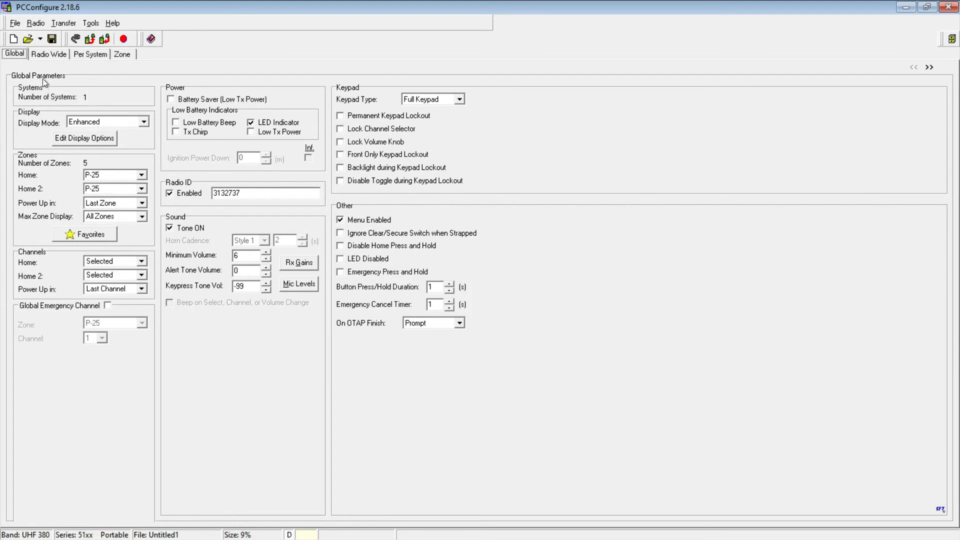
left_click(60, 23)
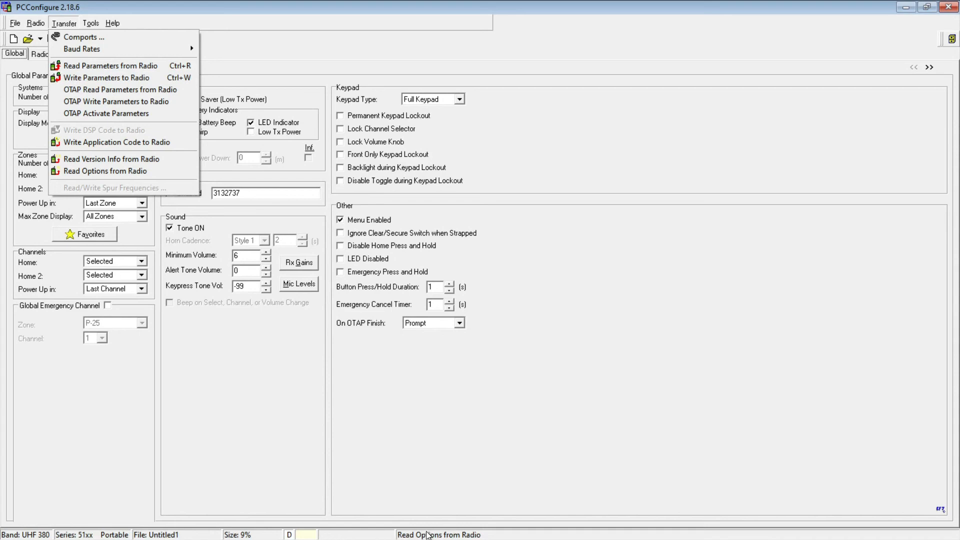
left_click(495, 440)
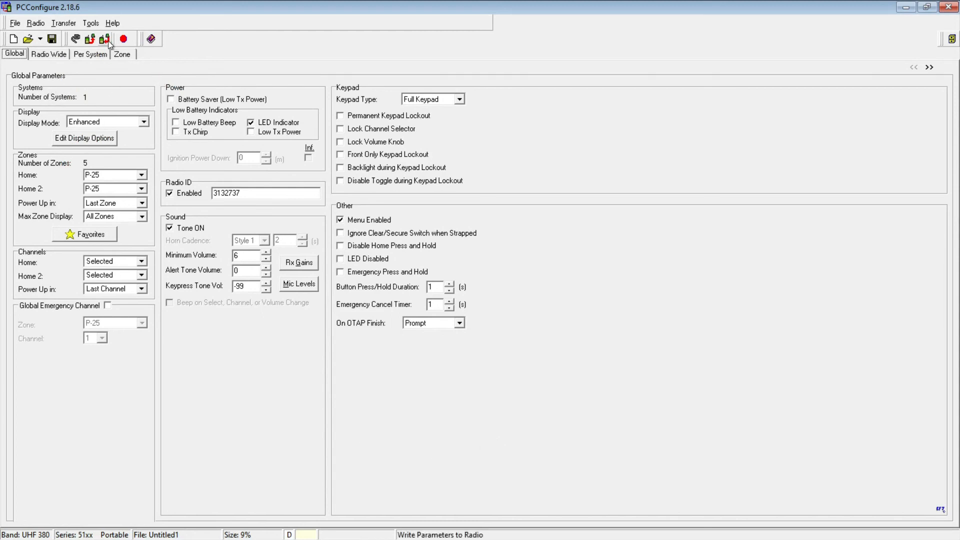
Step: Review the conventional system's IDs in the Unit ID Wizard, cancel it, and check the command for writing parameters to the radio
left_click(91, 23)
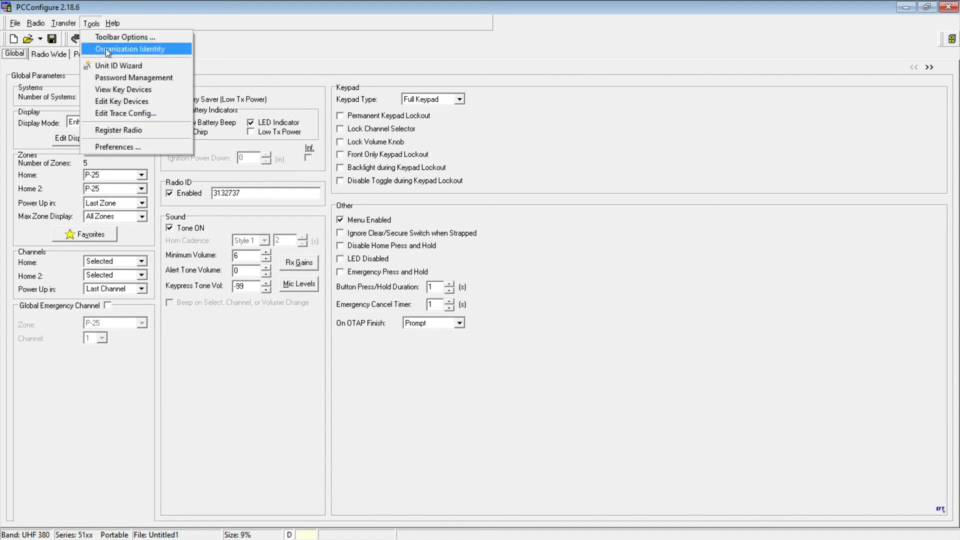
left_click(148, 68)
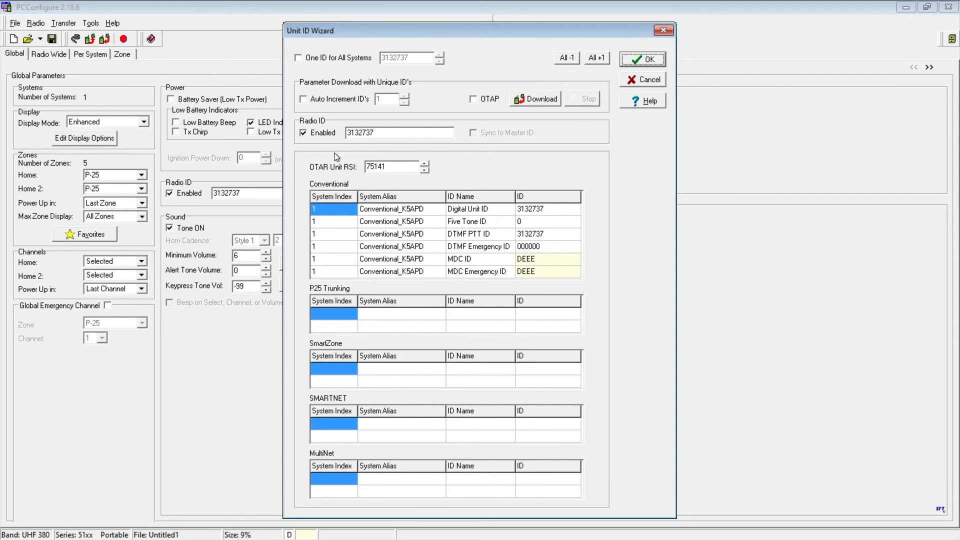
left_click(654, 81)
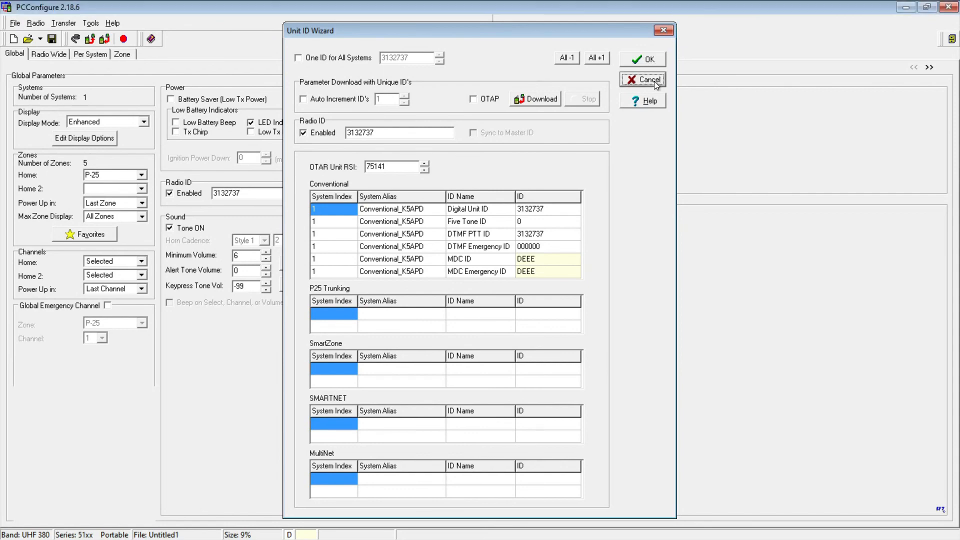
left_click(58, 23)
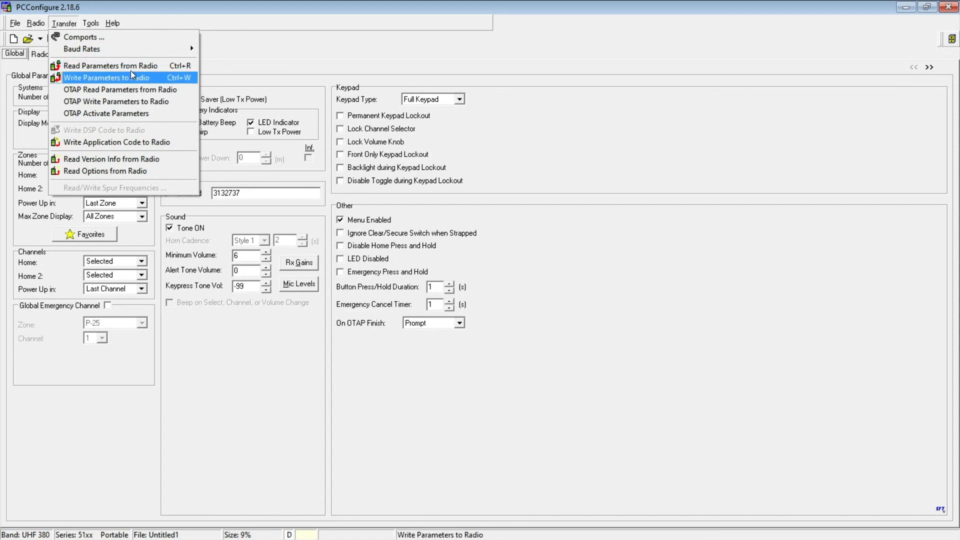
left_click(175, 8)
Step: Check where configuration files are opened and saved under a new name, cancelling both file dialogs
left_click(15, 23)
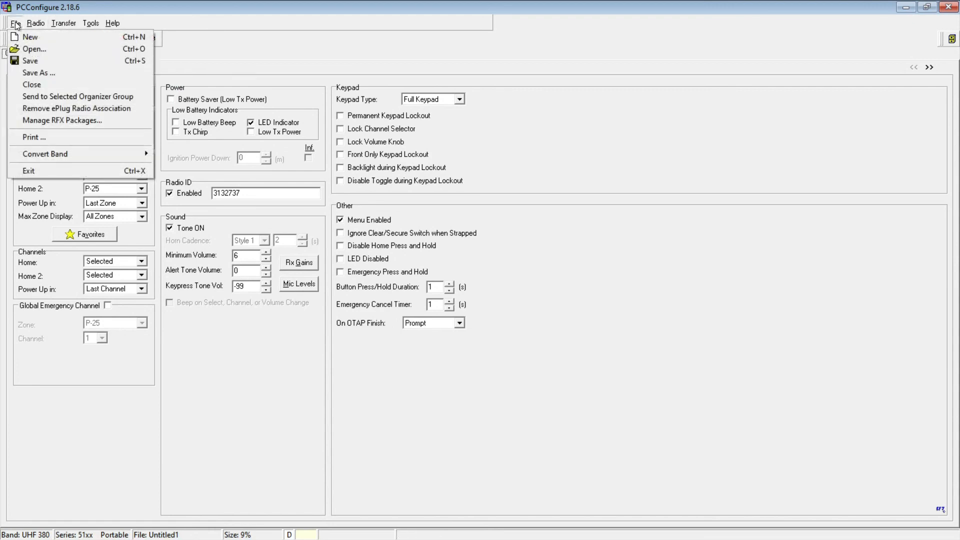
left_click(37, 50)
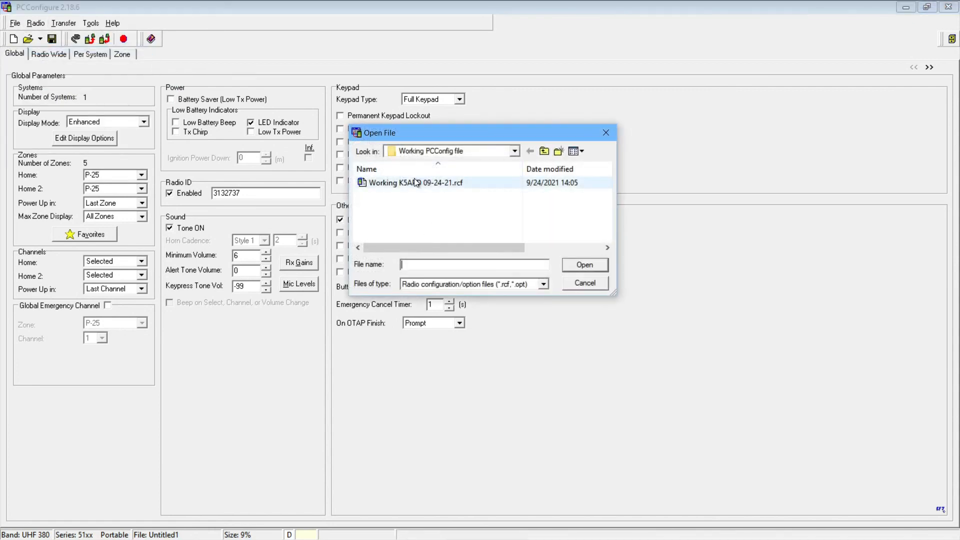
left_click(587, 283)
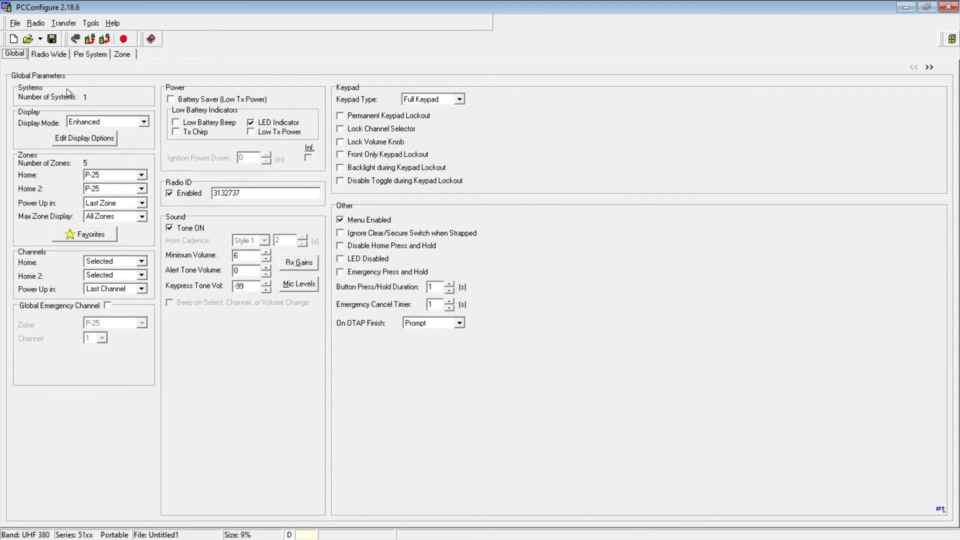
left_click(11, 23)
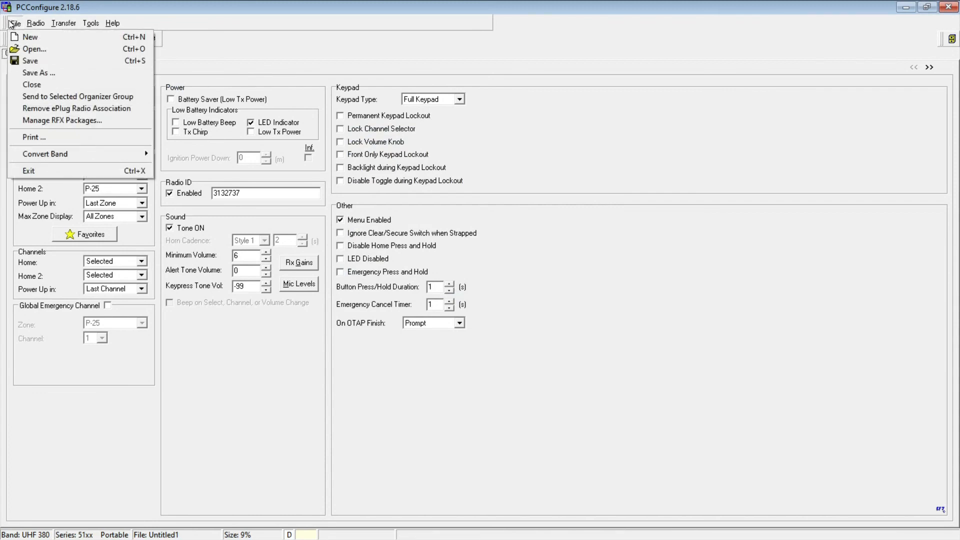
left_click(28, 74)
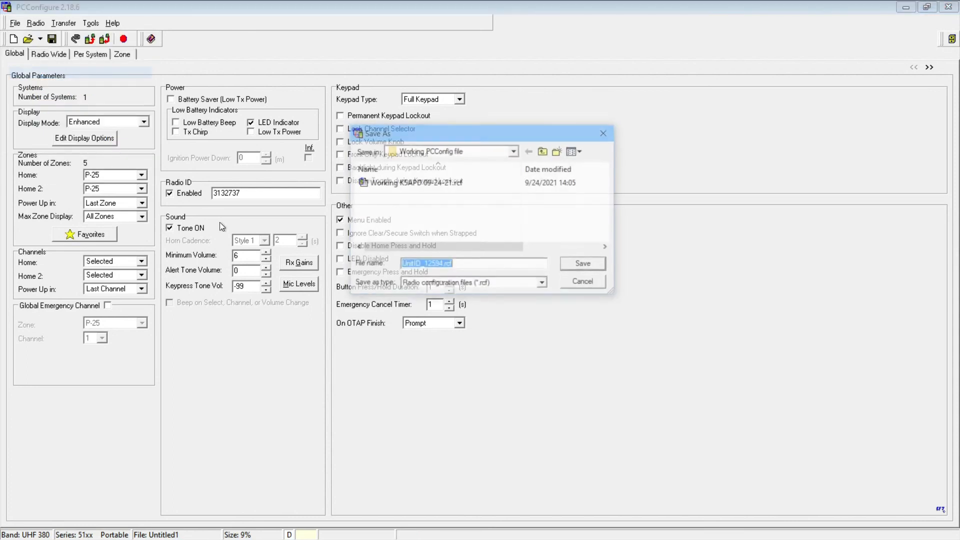
left_click(593, 284)
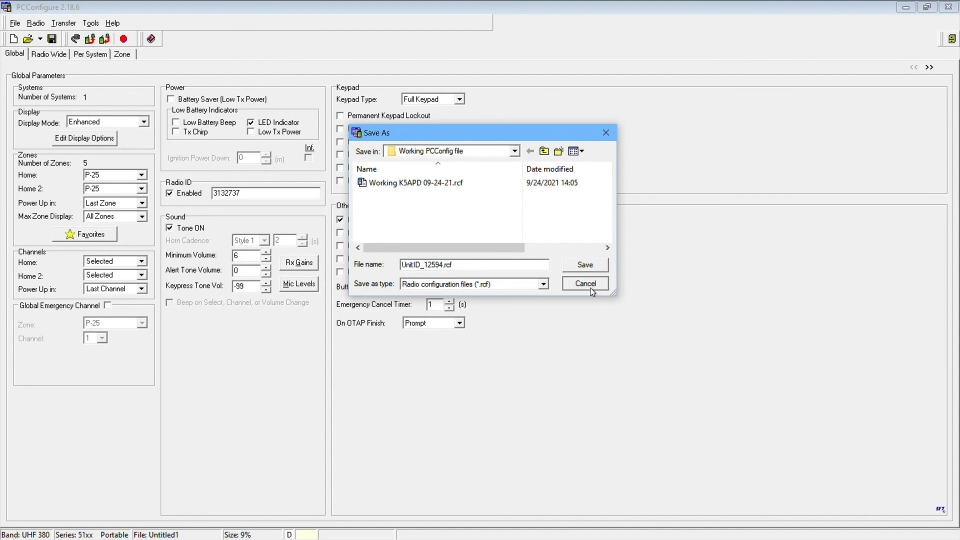
Step: Cancel saving the configuration under a new name, check the radio transfer commands, and close PCConfigure without saving the changes
left_click(586, 288)
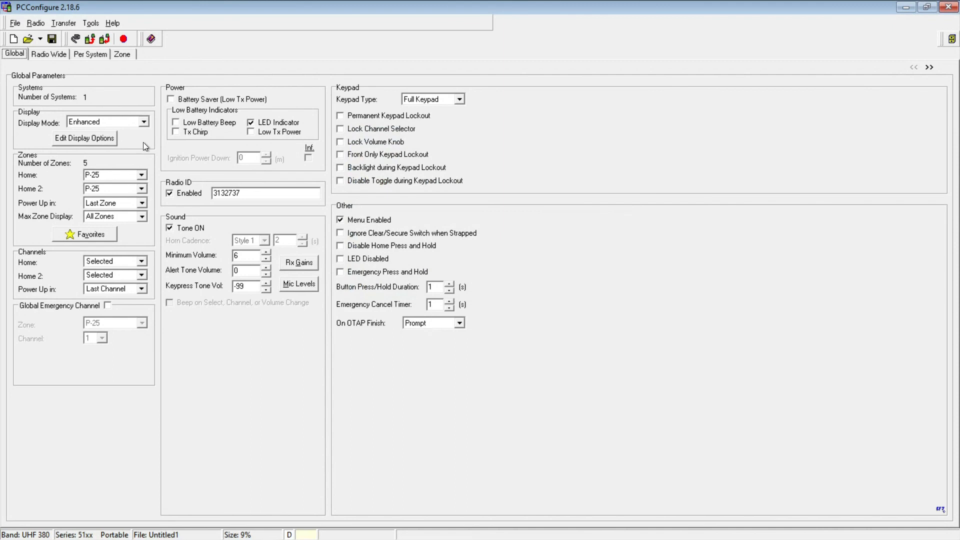
left_click(64, 23)
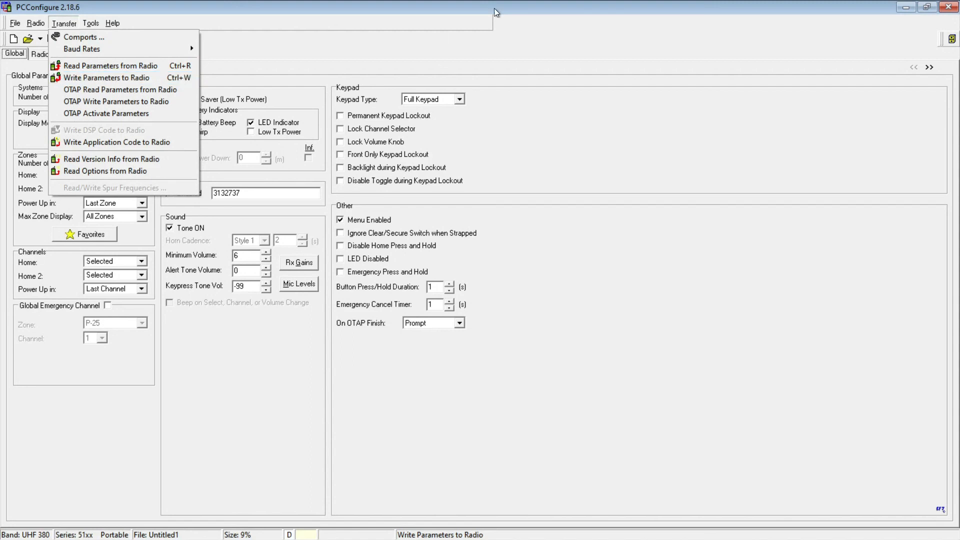
left_click(565, 9)
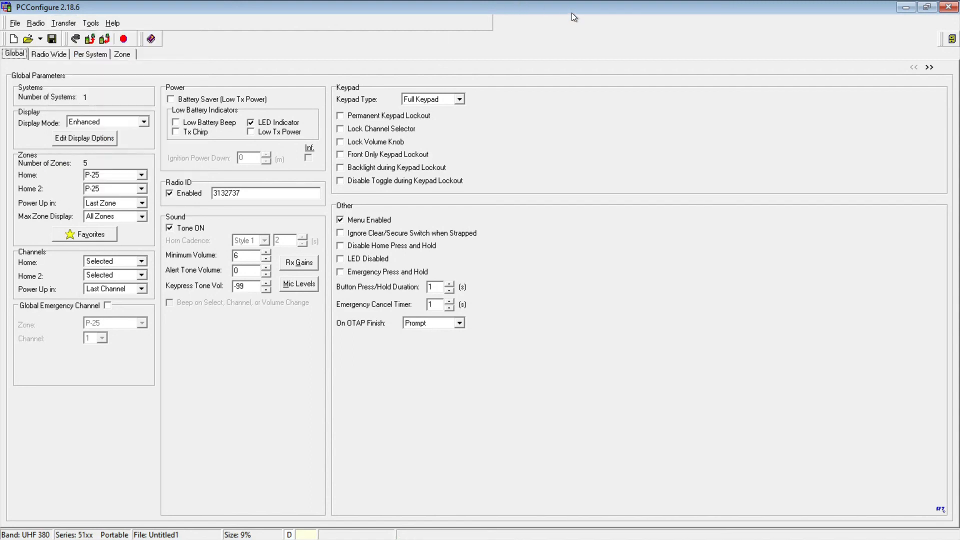
left_click(944, 8)
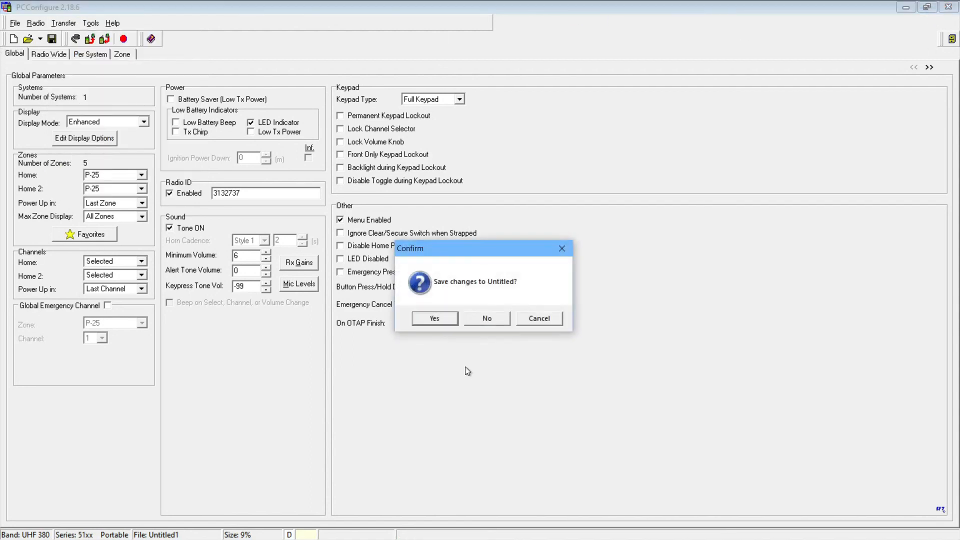
left_click(487, 320)
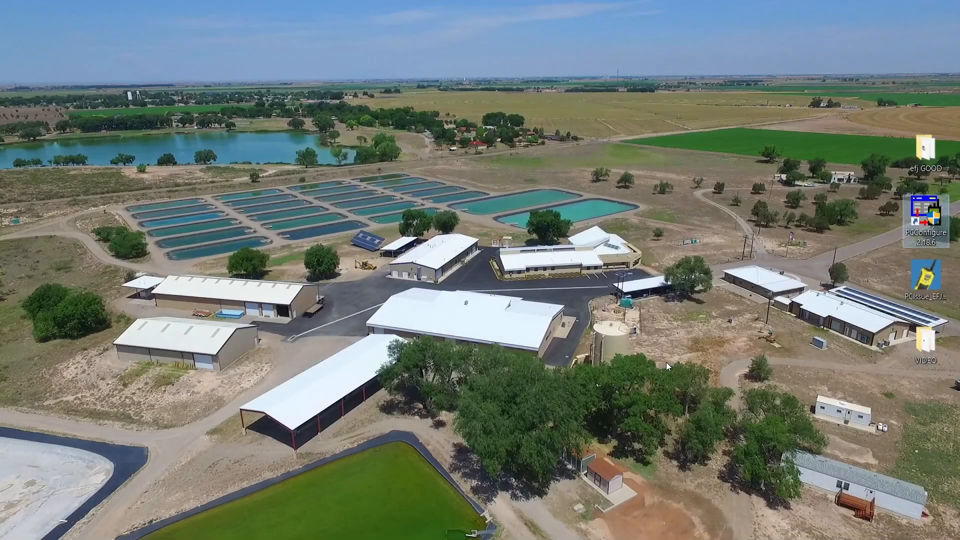
Step: Launch the PCIssue feature upgrade program from the desktop and position its window in clear view
left_click(926, 275)
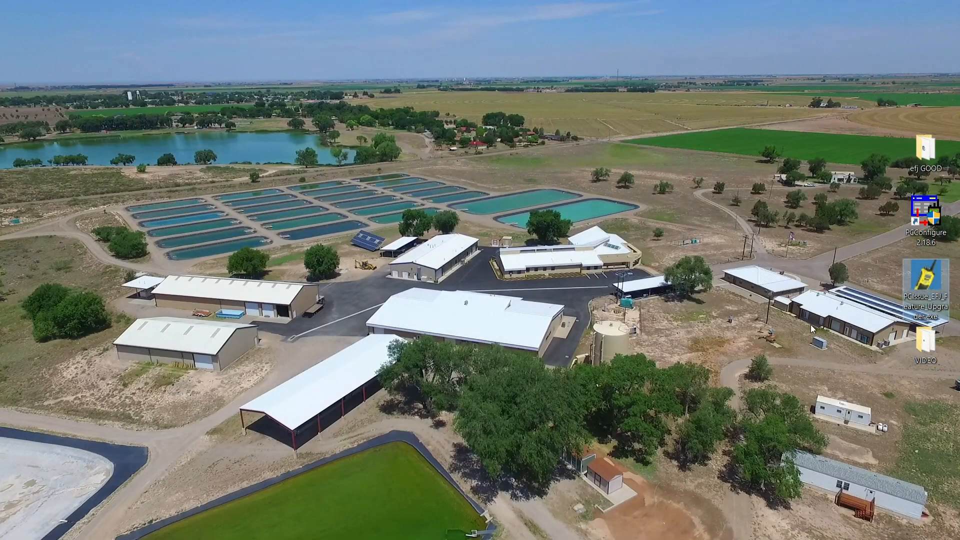
double_click(917, 287)
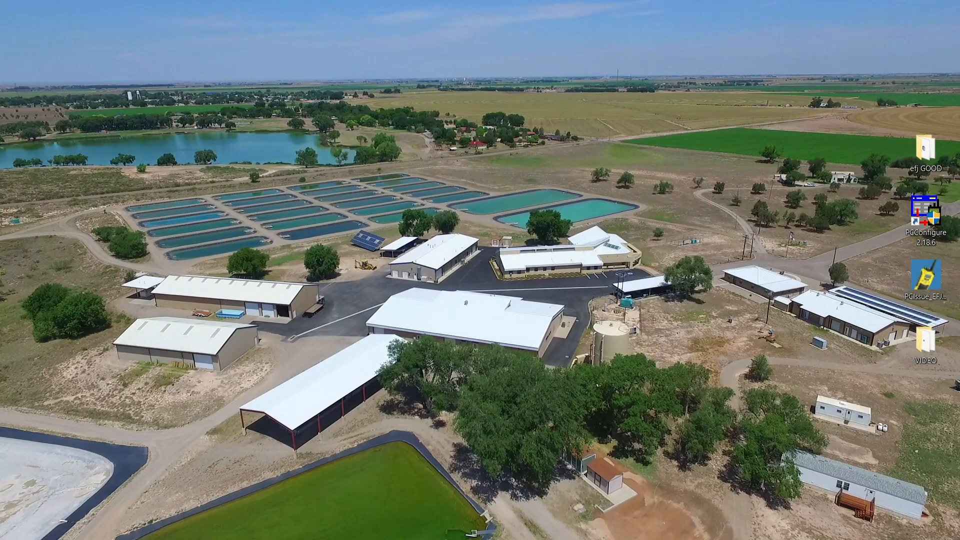
left_click_drag(381, 103, 341, 68)
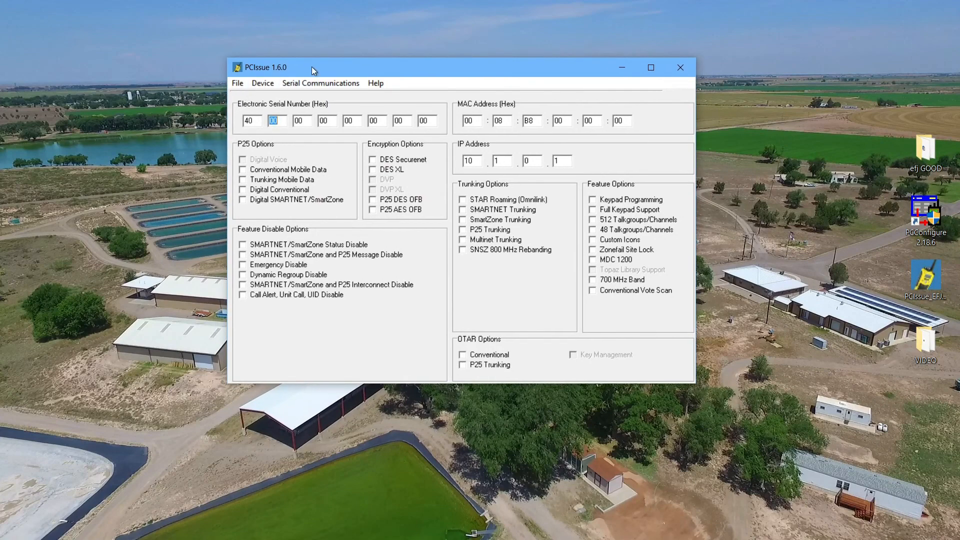
left_click_drag(311, 67, 302, 67)
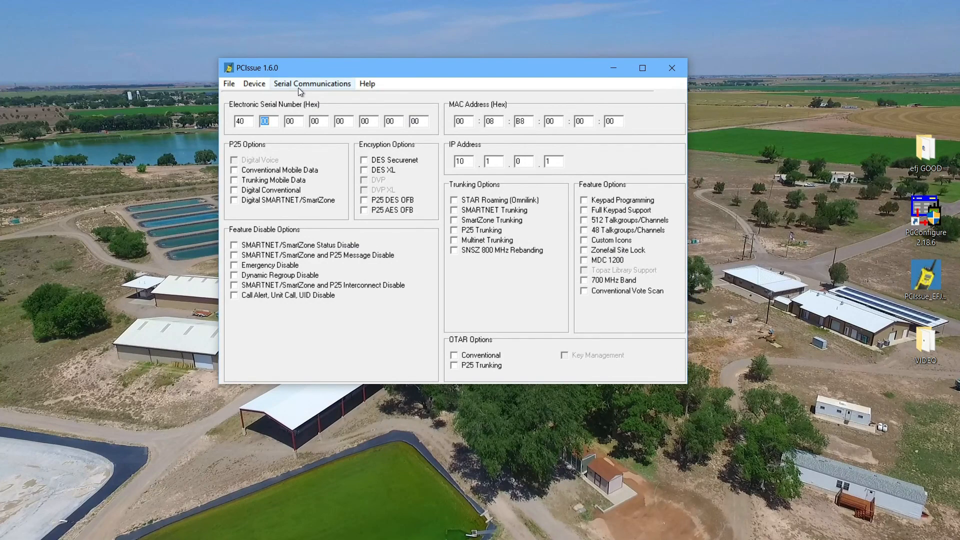
left_click(307, 84)
left_click(345, 73)
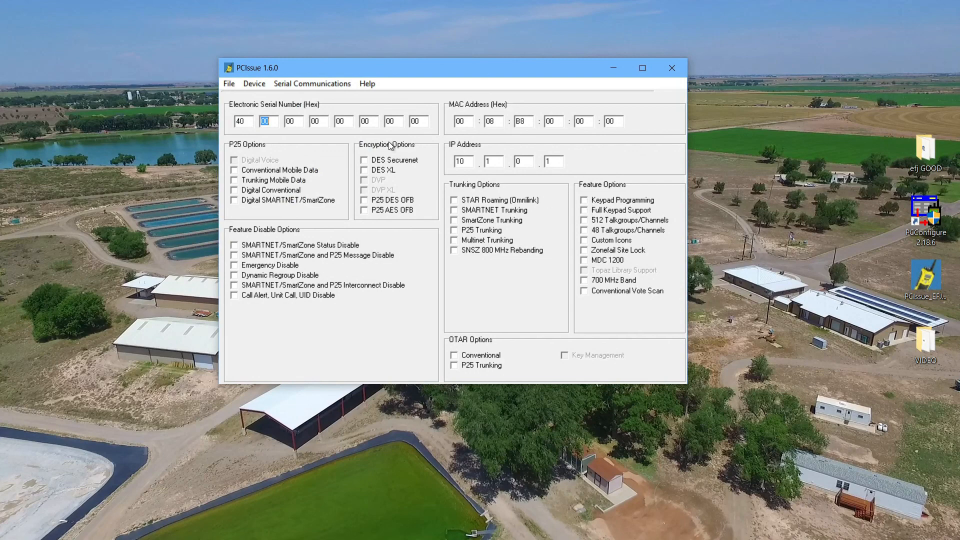
left_click_drag(351, 70, 400, 62)
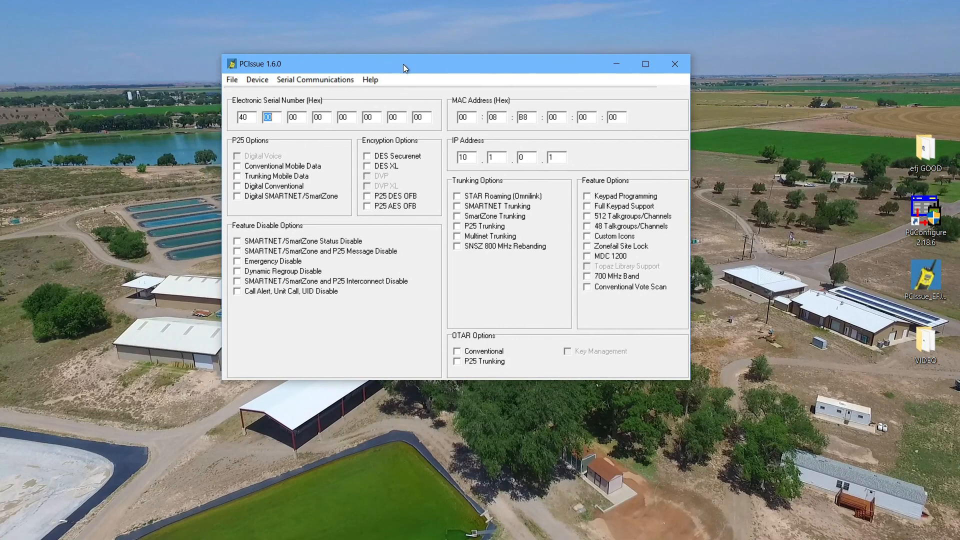
Step: Retrieve the radio's electronic serial number and its enabled options over the serial connection
left_click(309, 81)
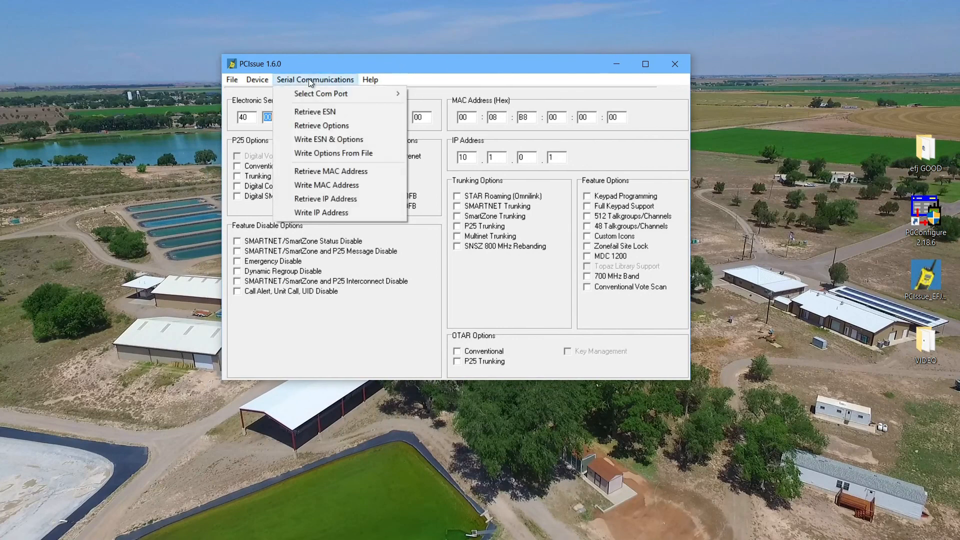
mouse_move(327, 95)
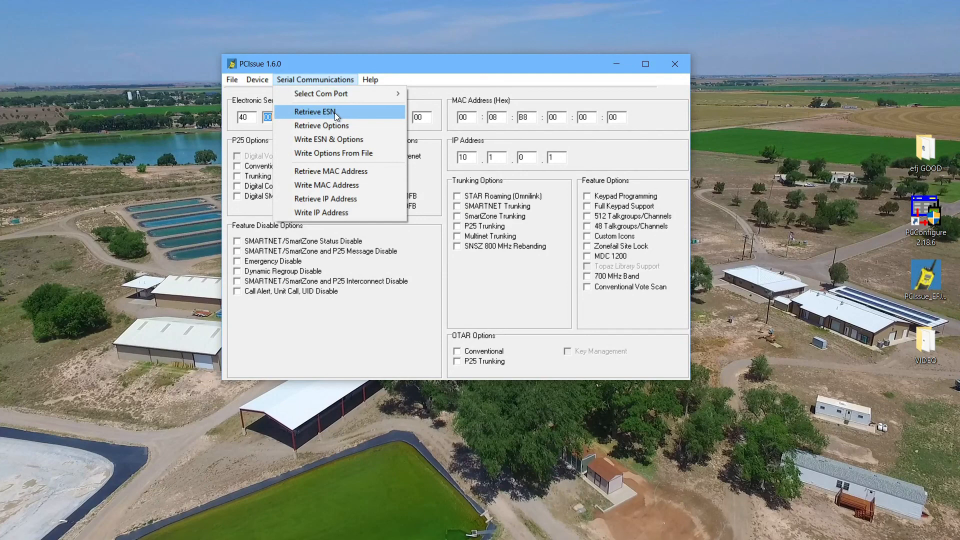
left_click(335, 112)
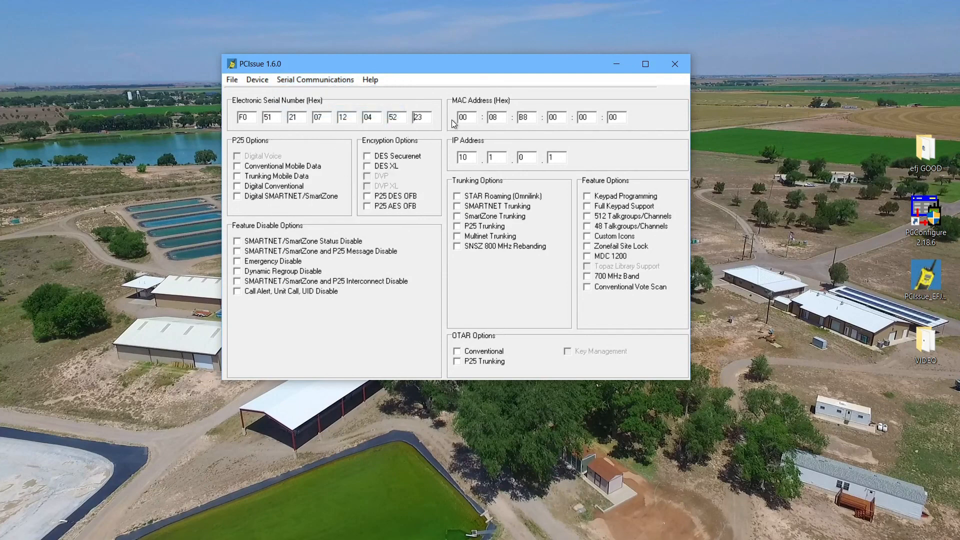
left_click(296, 79)
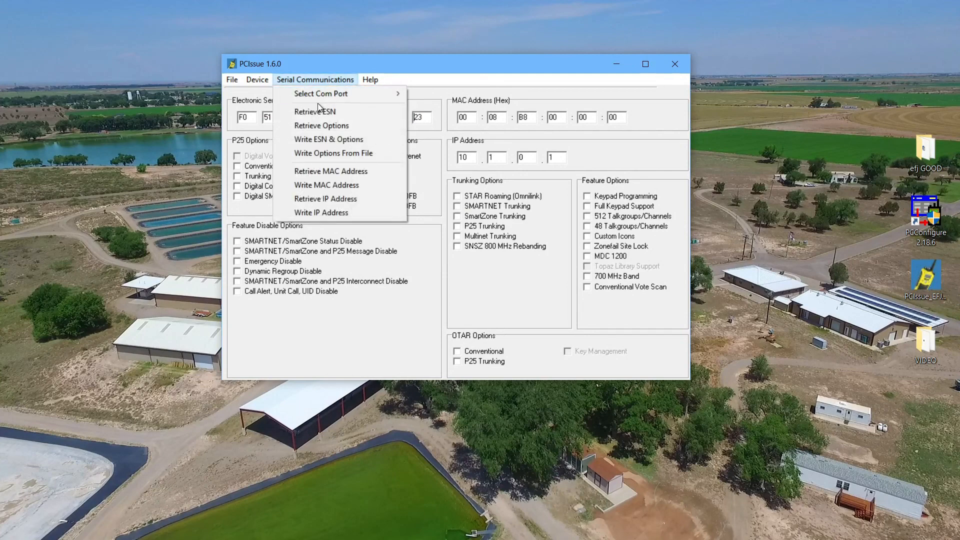
left_click(341, 126)
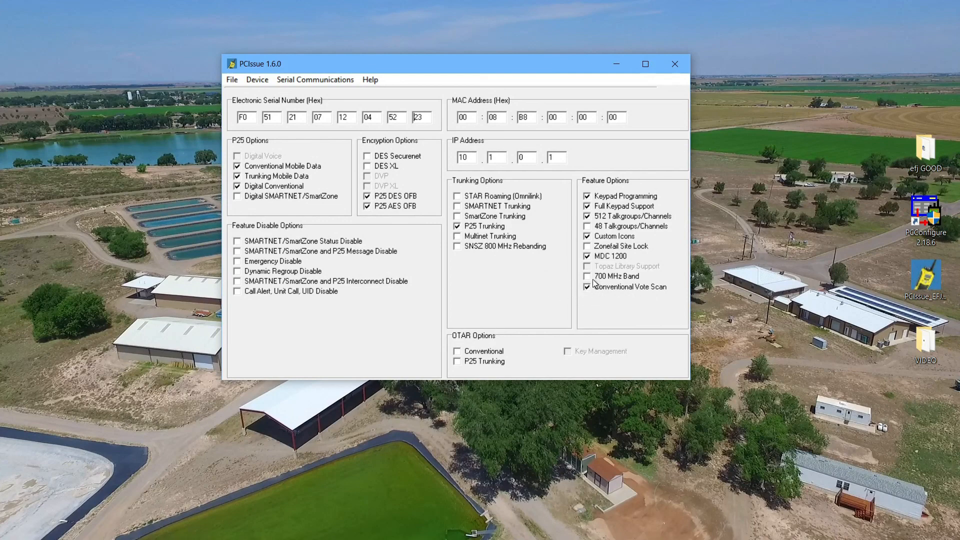
left_click_drag(556, 72, 558, 104)
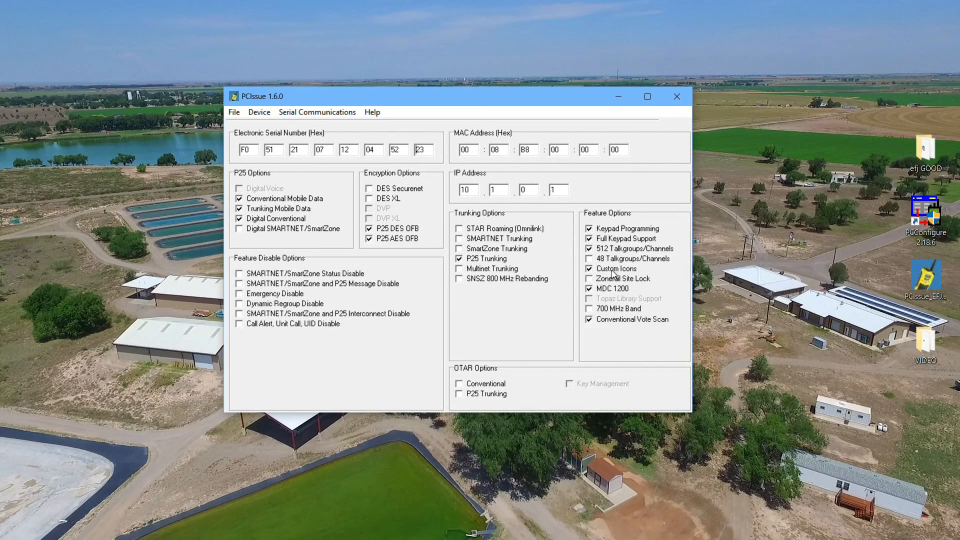
Step: Try toggling the 512 and 48 Talkgroups/Channels and Keypad Programming feature options, and restore their retrieved settings
left_click(589, 249)
left_click(589, 259)
left_click(589, 258)
left_click(590, 248)
left_click(590, 259)
left_click(590, 248)
left_click(590, 230)
left_click(590, 231)
Step: Check where the radio options file is saved and cancel the save dialog
mouse_move(475, 101)
left_mouse_down()
mouse_move(520, 105)
mouse_move(488, 95)
left_mouse_up()
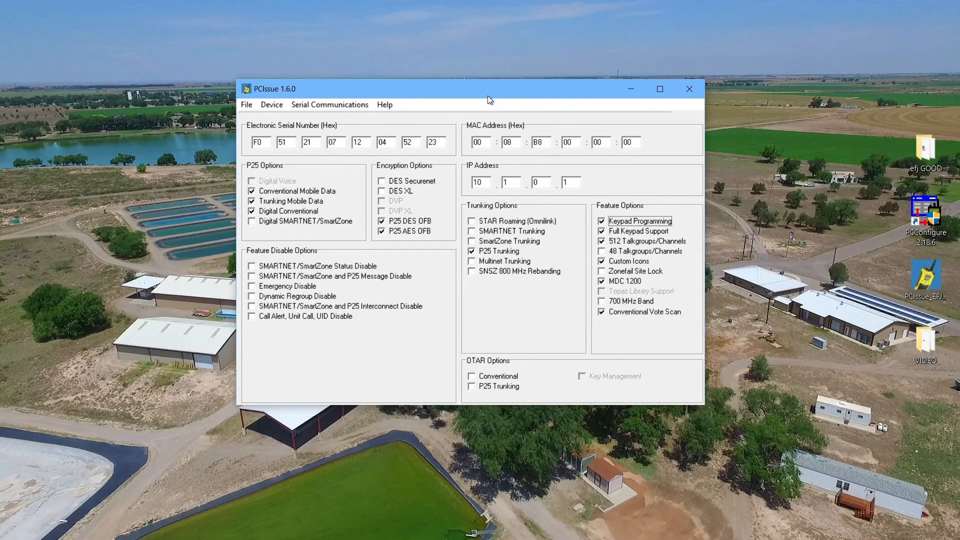
left_click(248, 105)
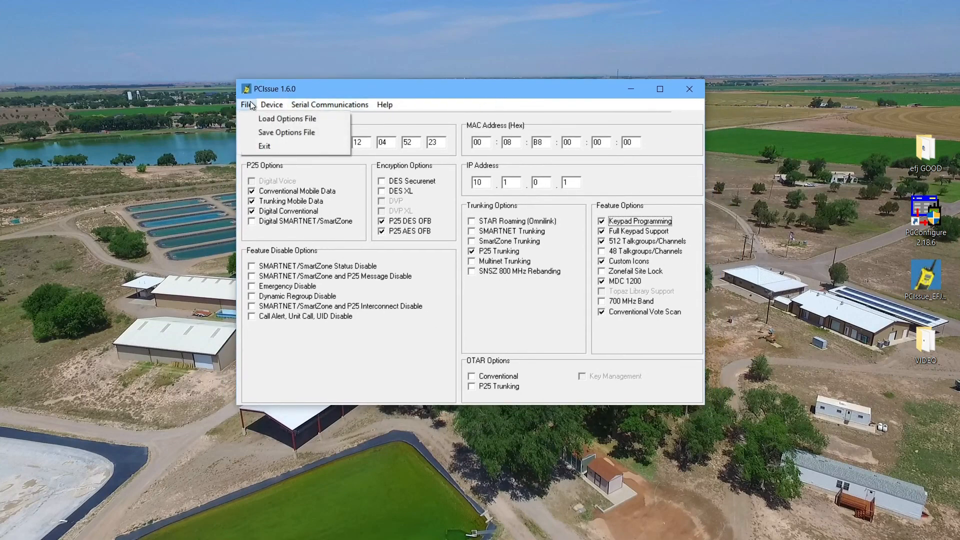
left_click(298, 131)
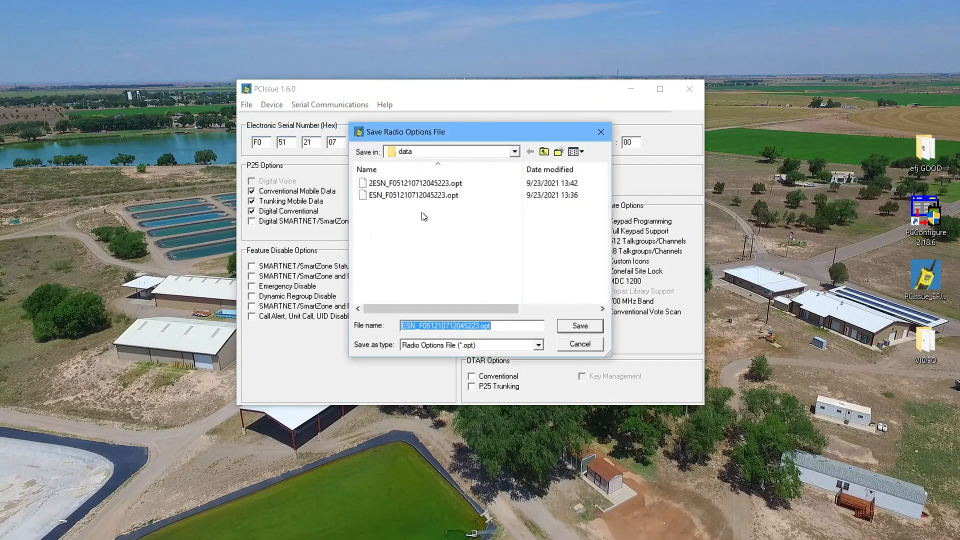
left_click(590, 345)
left_click_drag(418, 94, 376, 89)
Step: Review the serial commands for retrieving and writing the ESN, options, MAC address and IP address
left_click(319, 101)
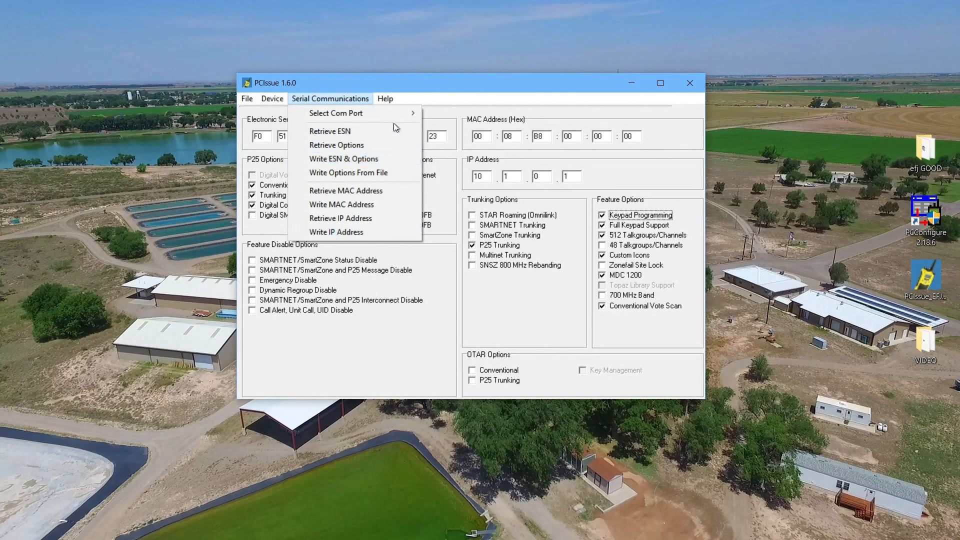
left_click(496, 91)
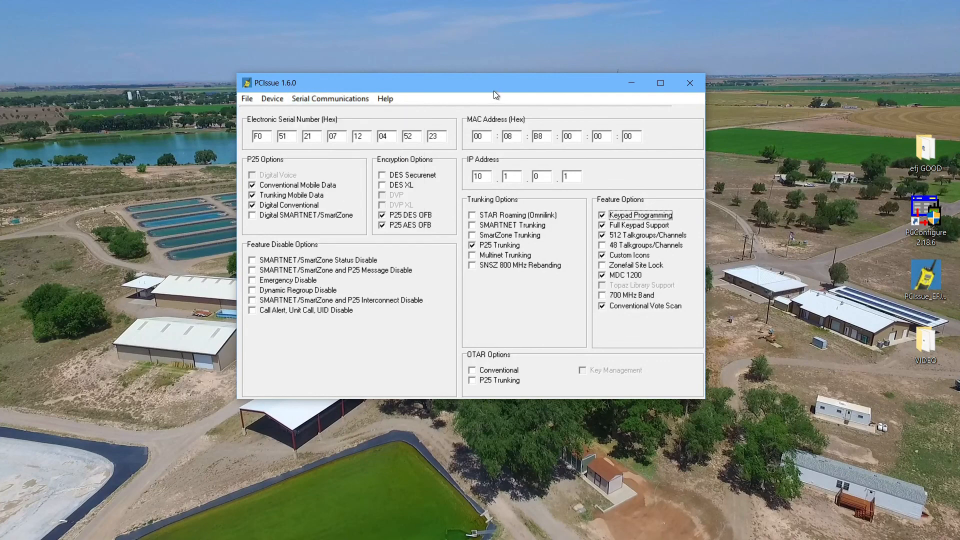
left_click_drag(494, 91, 460, 86)
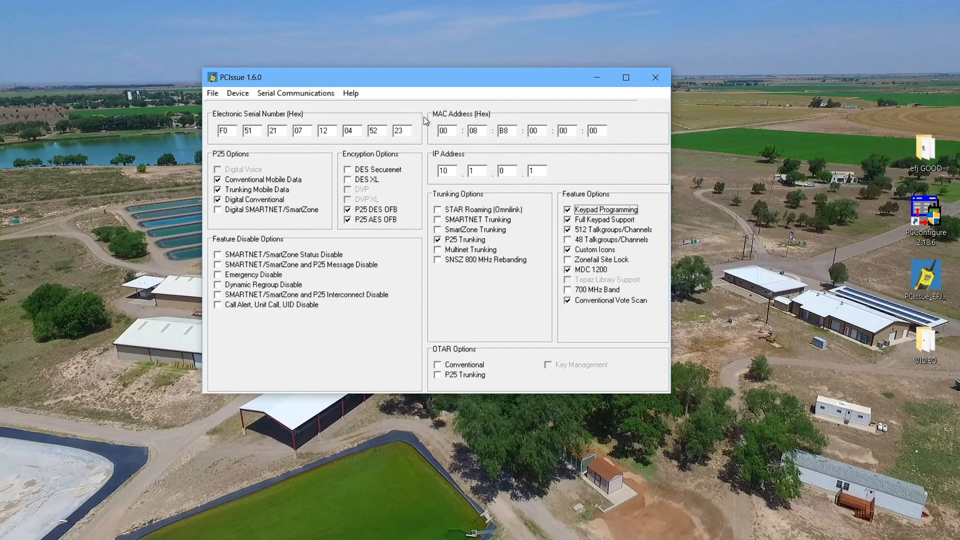
mouse_move(421, 84)
left_mouse_down()
mouse_move(433, 85)
mouse_move(398, 97)
mouse_move(450, 87)
mouse_move(422, 101)
left_mouse_up()
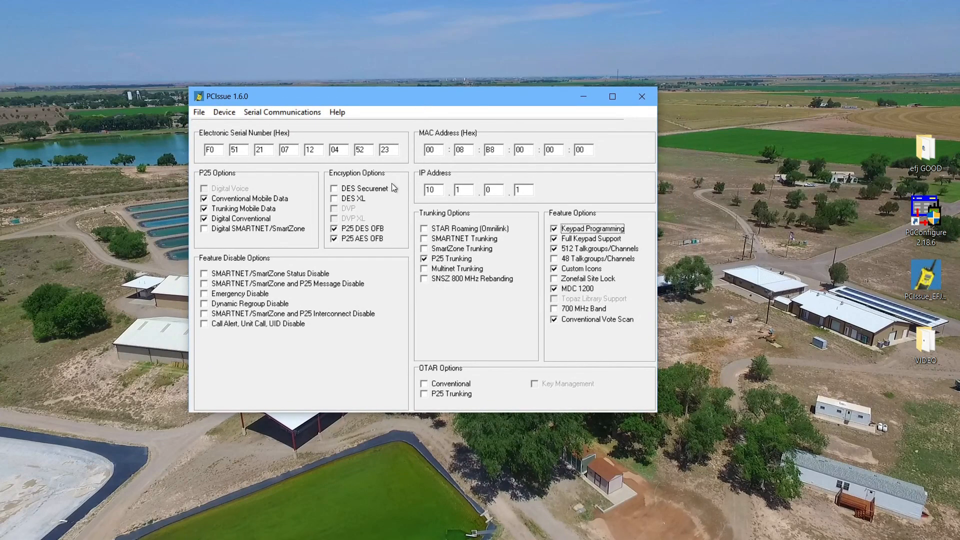
mouse_move(395, 103)
left_mouse_down()
mouse_move(420, 114)
mouse_move(412, 106)
left_mouse_up()
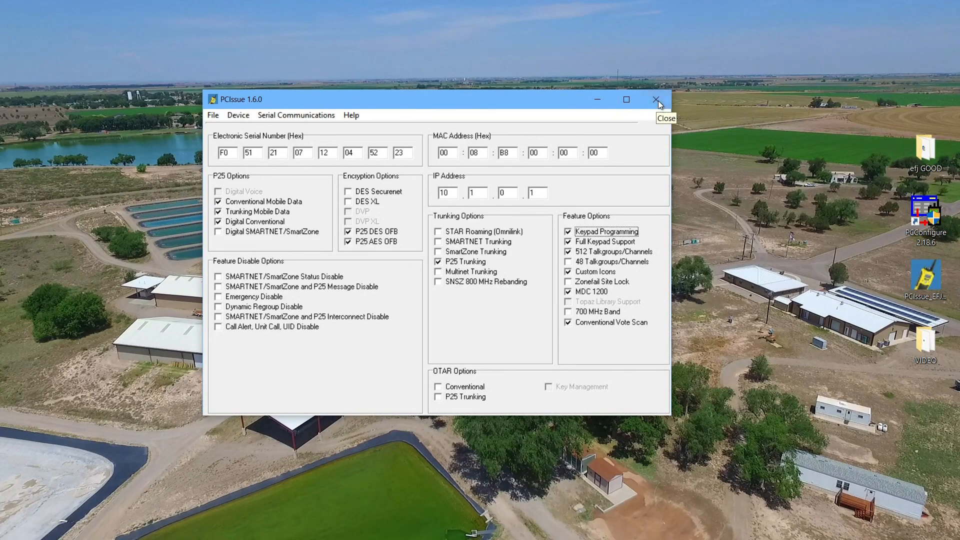
left_click(314, 118)
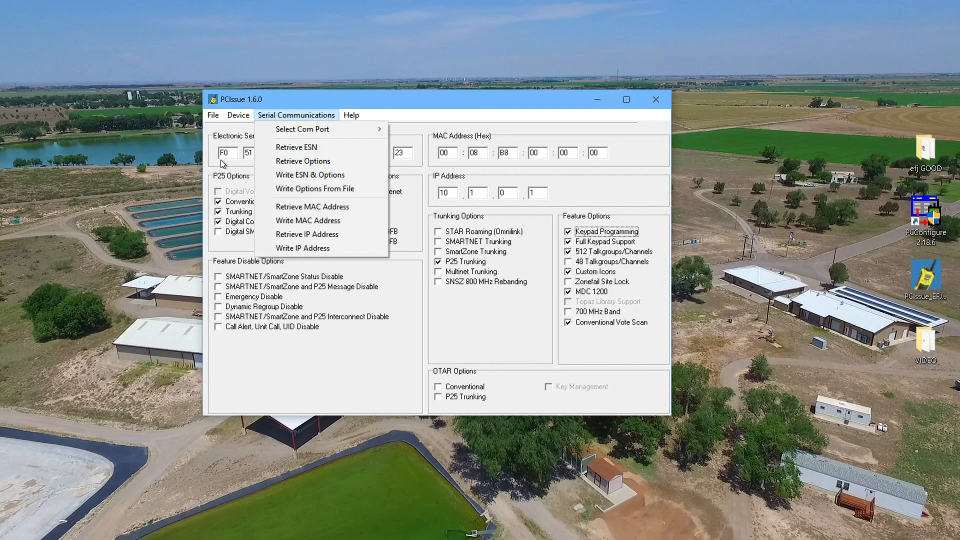
left_click(401, 115)
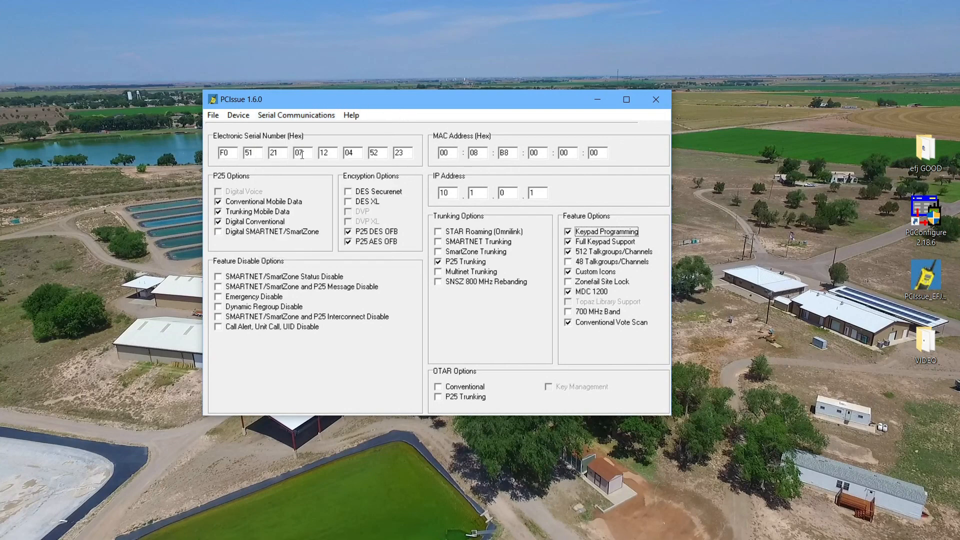
left_click(287, 114)
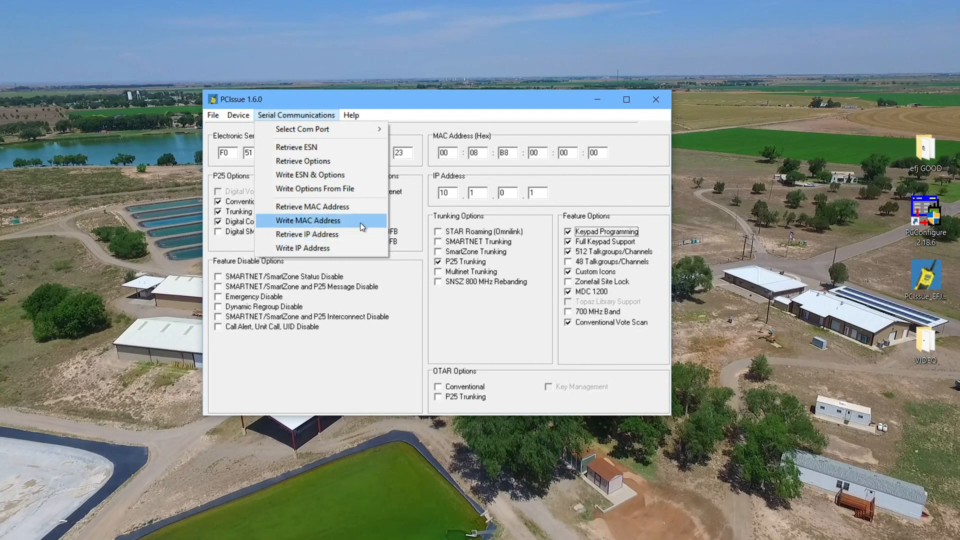
left_click(444, 113)
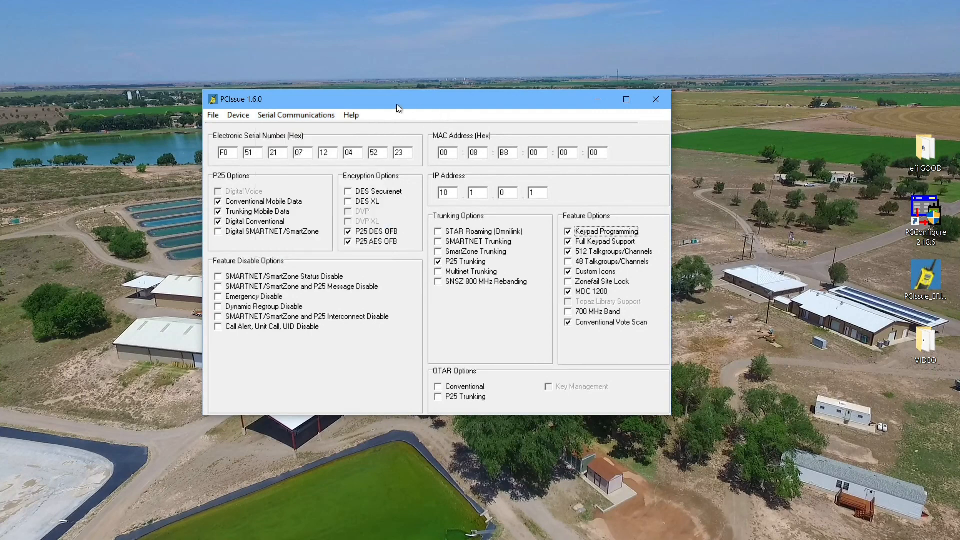
Step: Check the list of serial commands once more and close PCIssue to return to the desktop
left_click(304, 115)
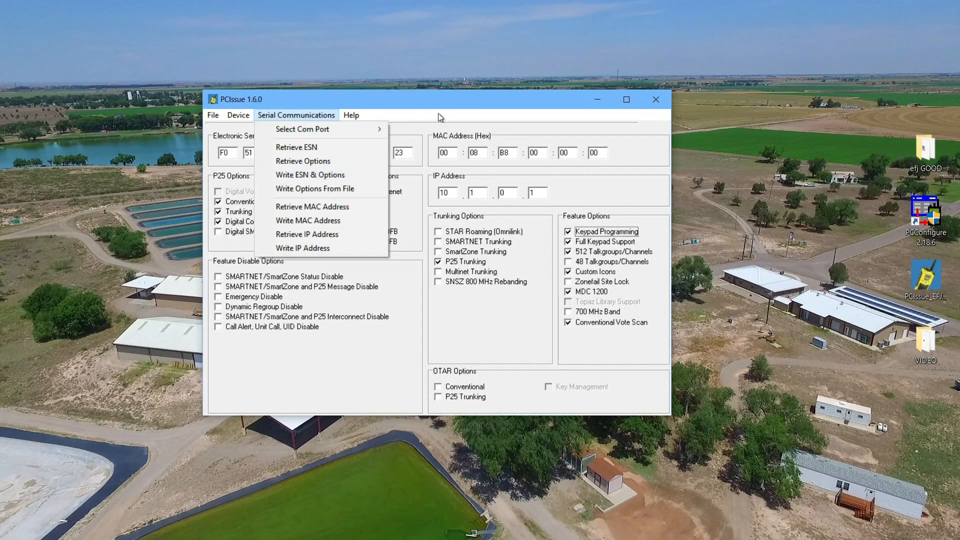
left_click_drag(457, 105, 449, 100)
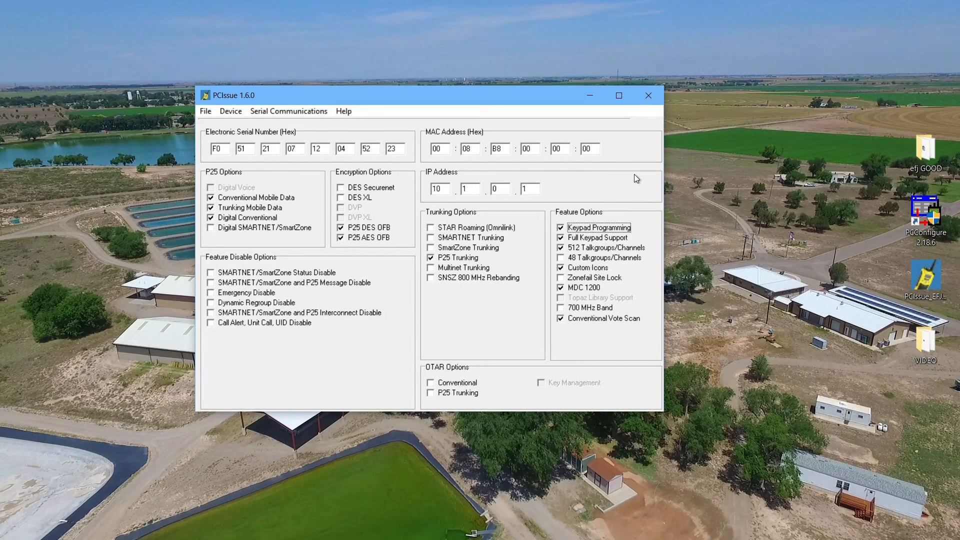
left_click(650, 96)
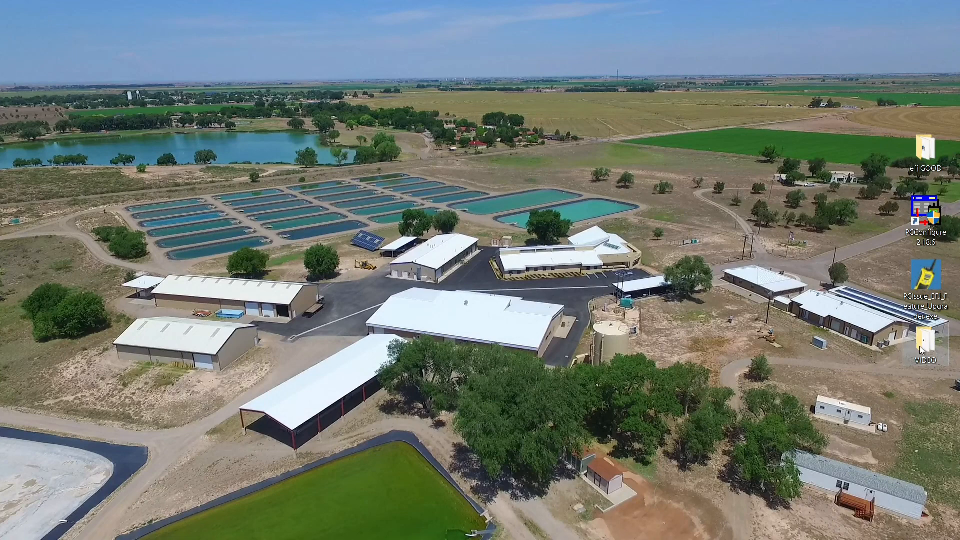
mouse_move(923, 347)
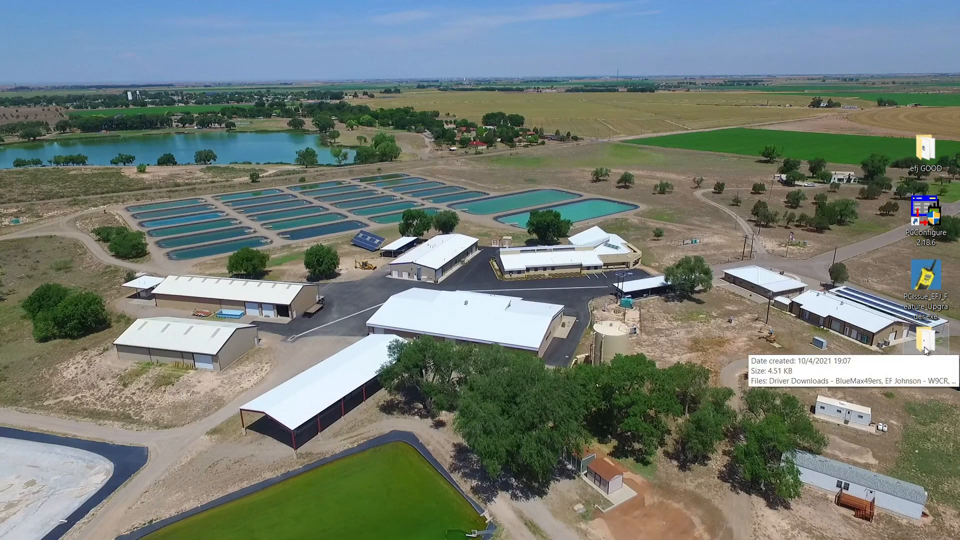